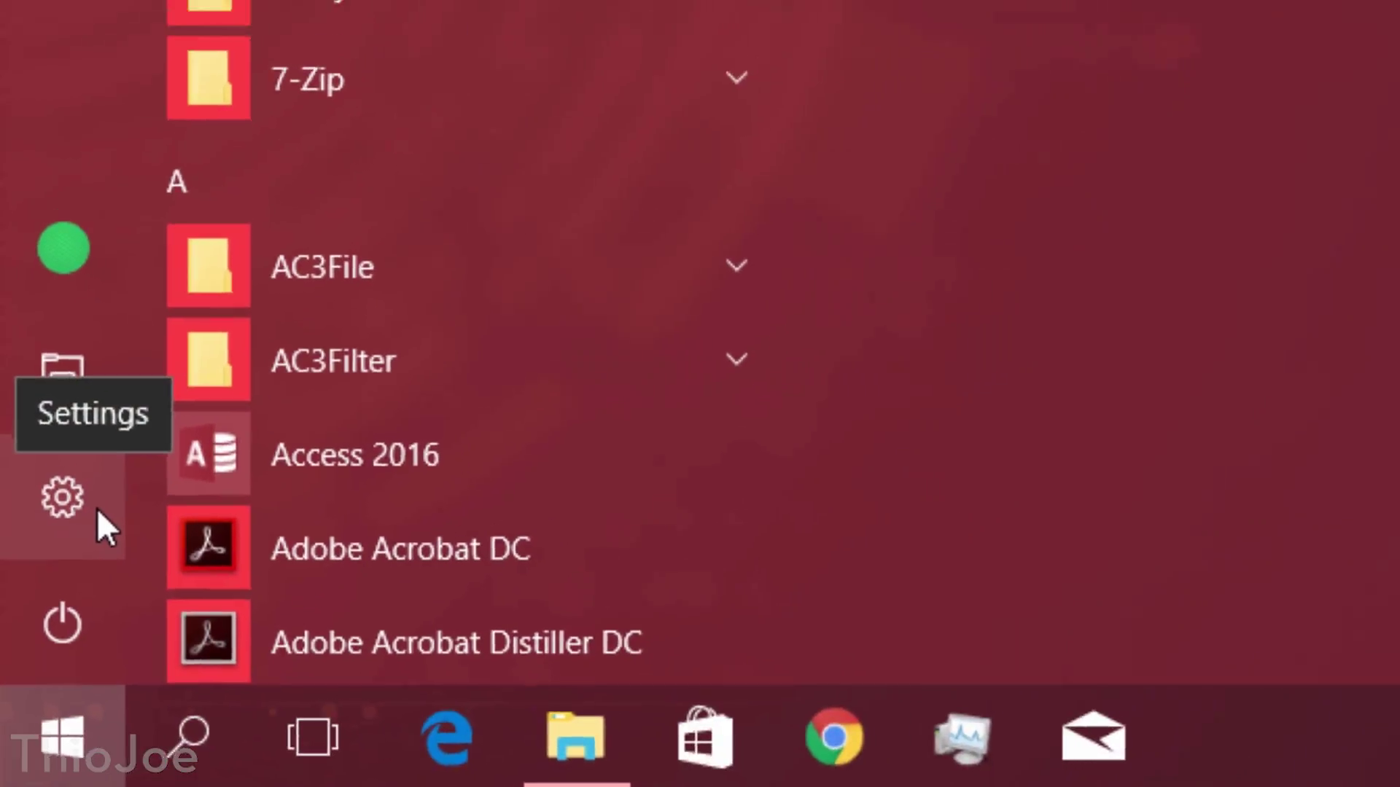
Step: Check that downloading updates from other PCs is Off under Update & security delivery options
{"action": "left_click", "coordinate": [97, 508]}
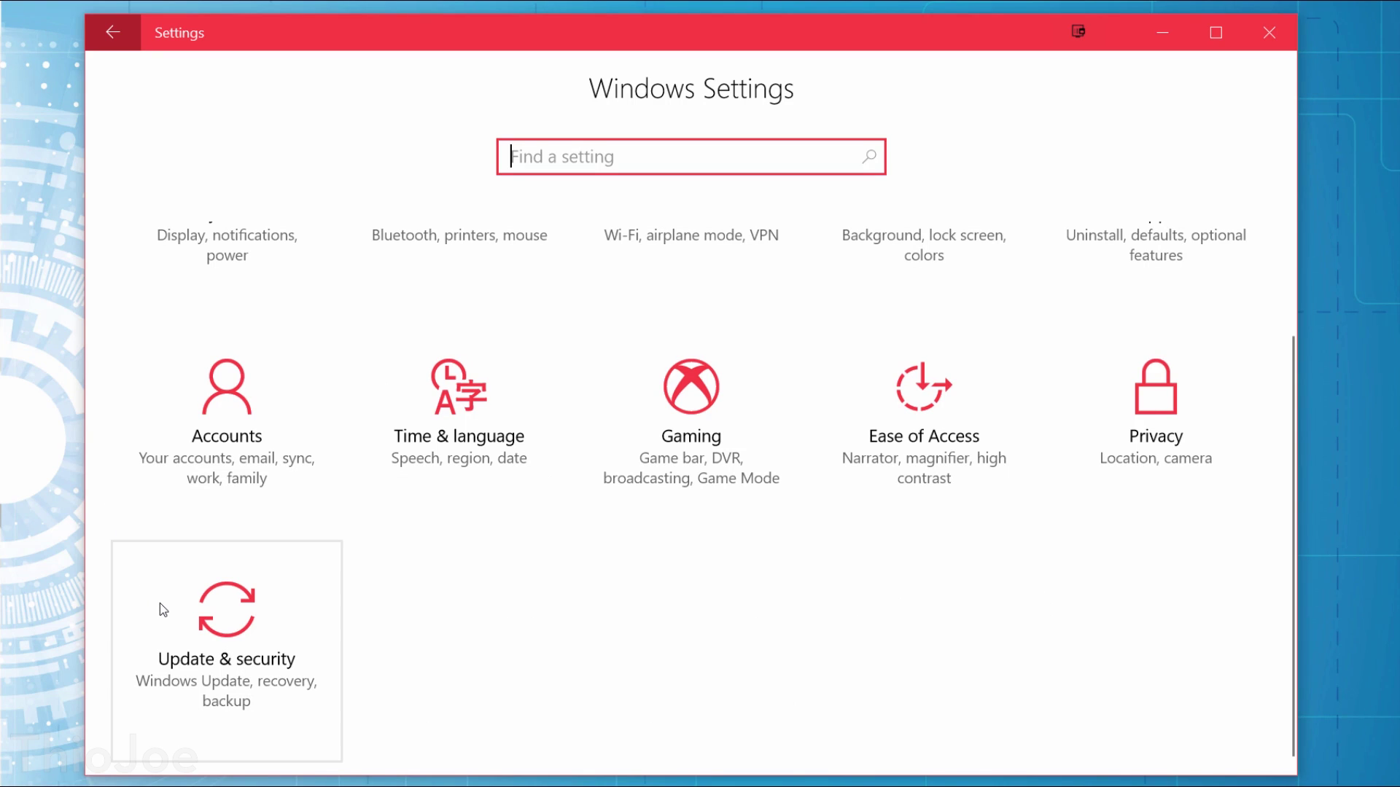
{"action": "left_click", "coordinate": [160, 603]}
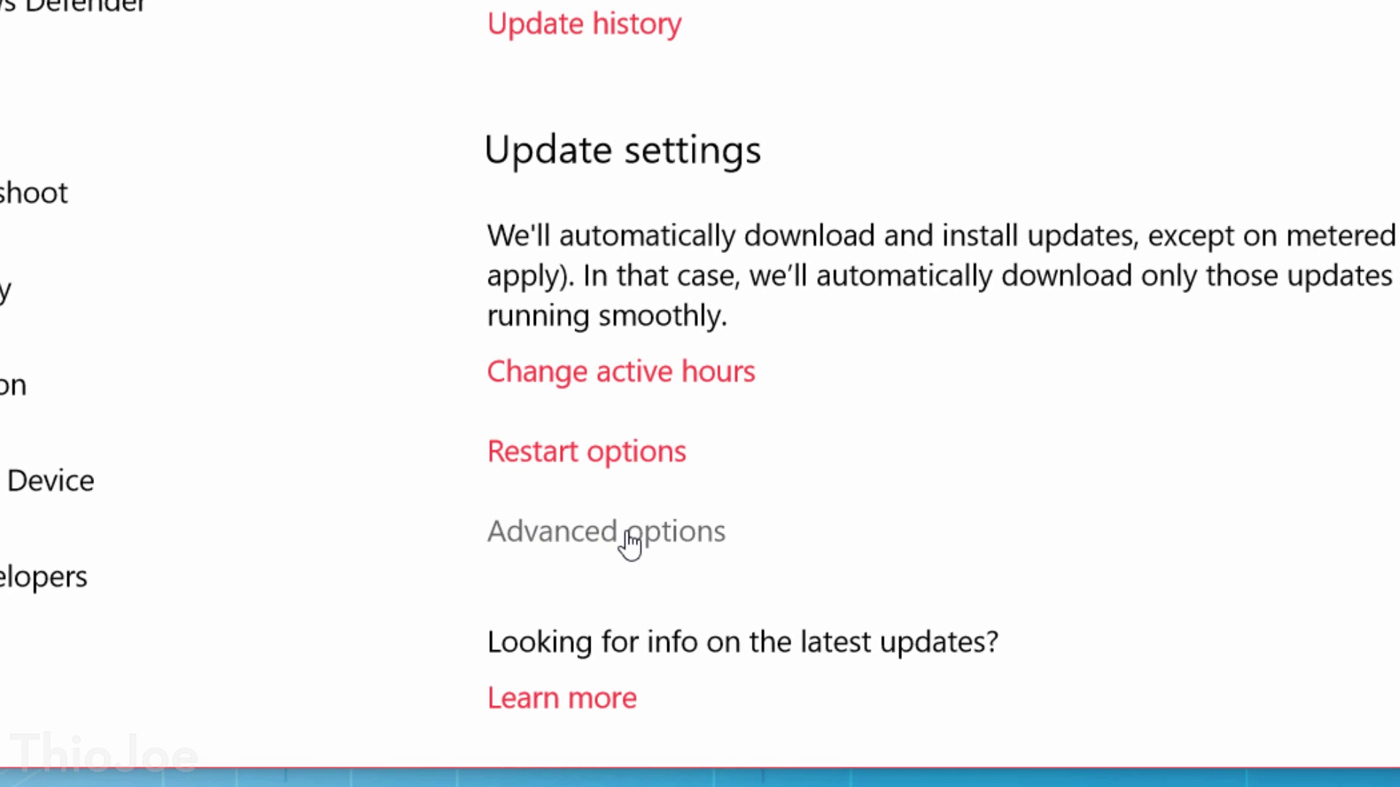
{"action": "left_click", "coordinate": [610, 576]}
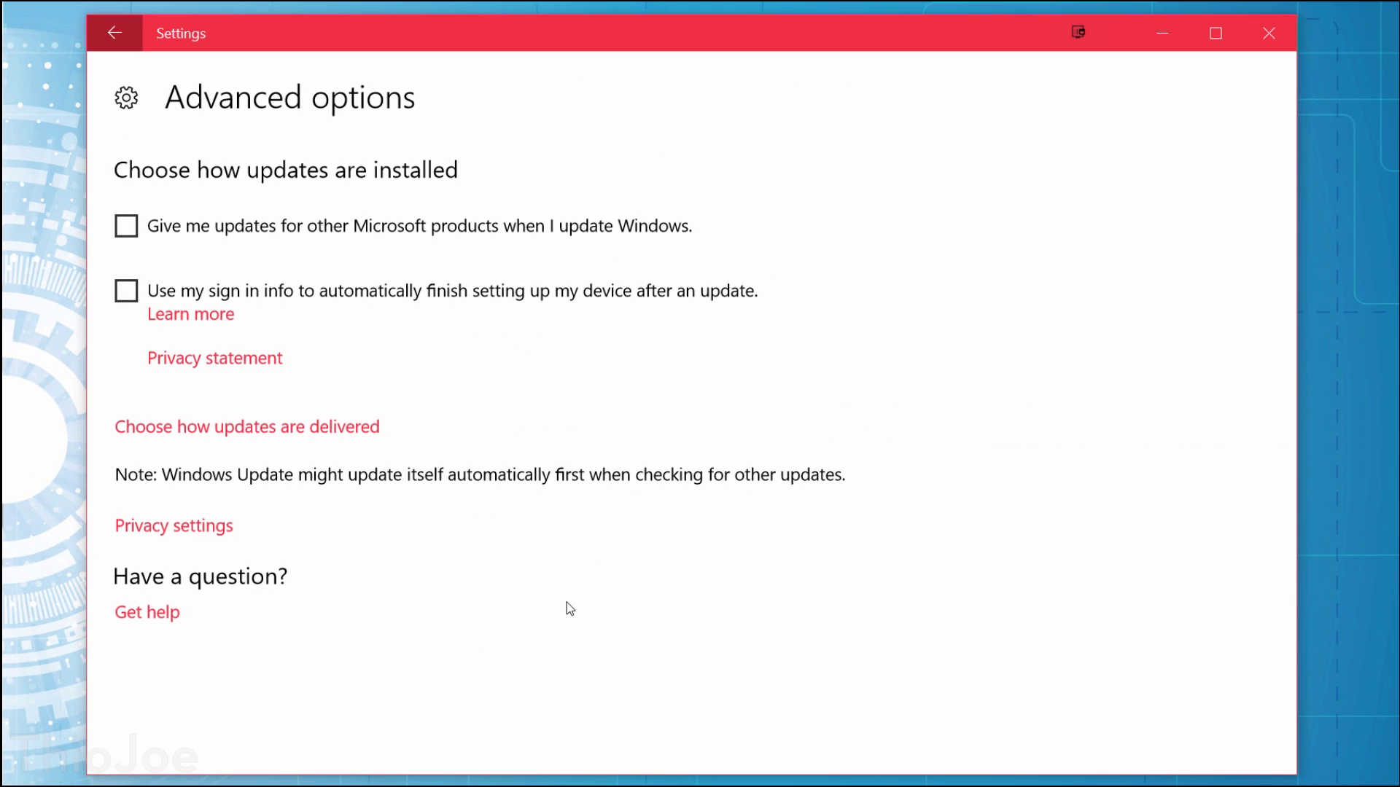
{"action": "left_click", "coordinate": [305, 433]}
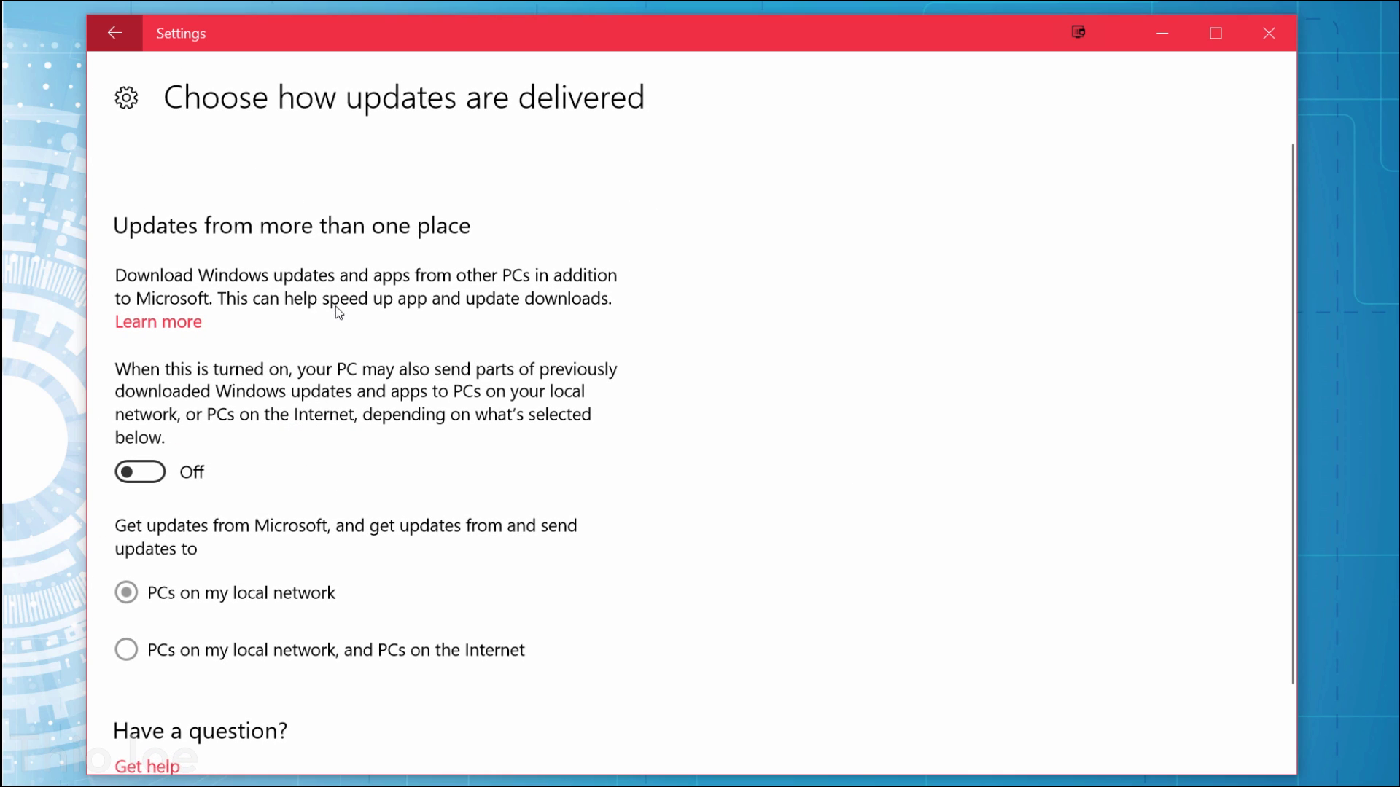
{"action": "scroll", "coordinate": [341, 310], "scroll_direction": "down", "scroll_amount": 1}
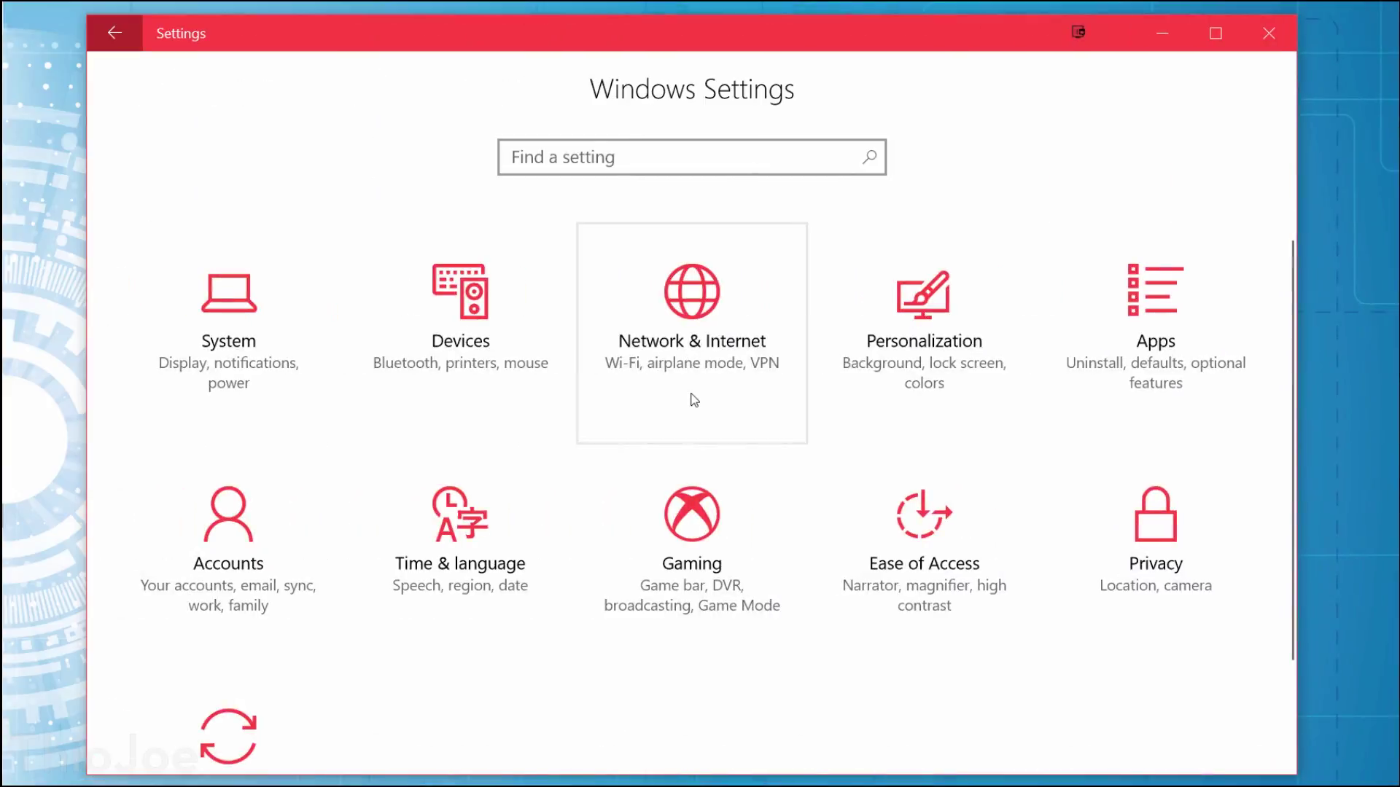
Step: Turn off 'Find paid plans for suggested open hotspots' on the Wi-Fi page
{"action": "left_click", "coordinate": [709, 401]}
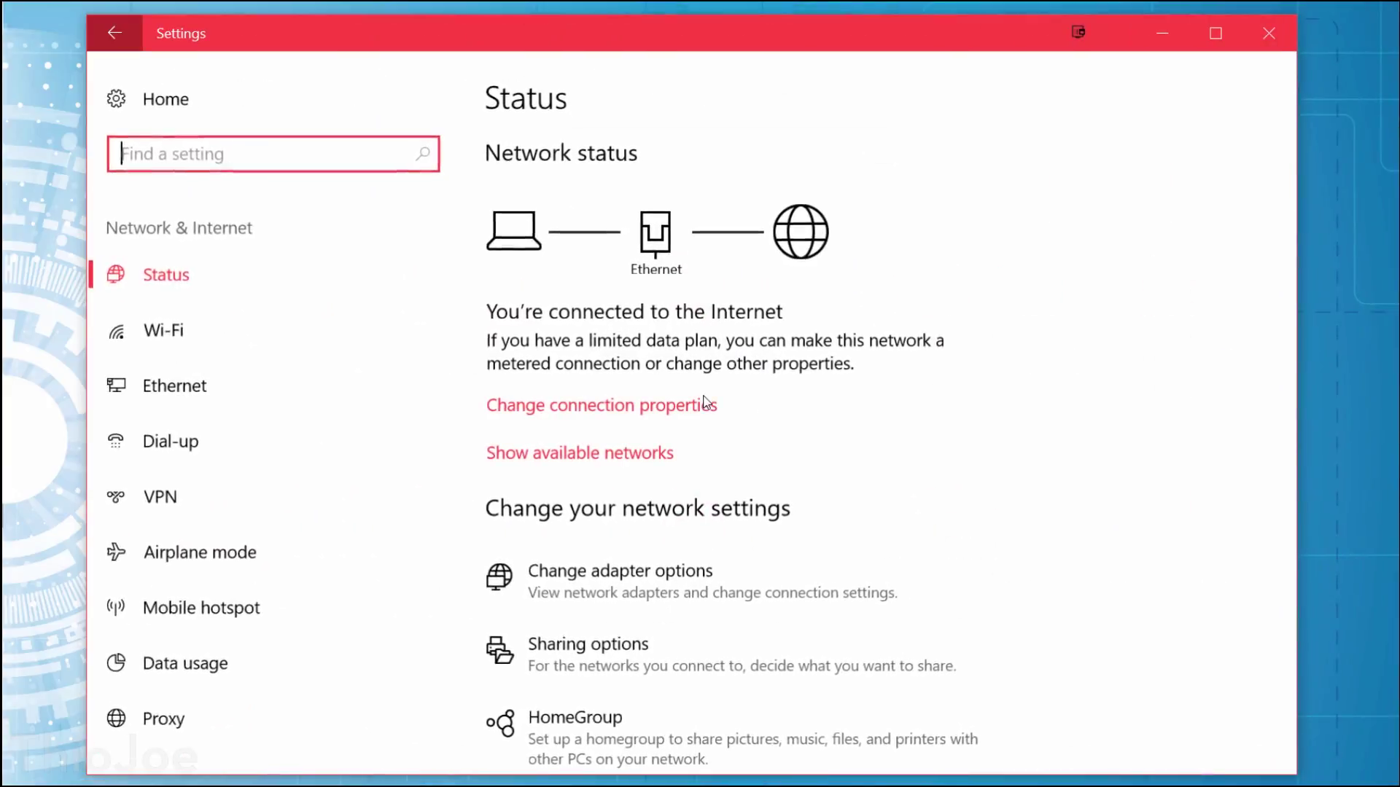
{"action": "left_click", "coordinate": [203, 332]}
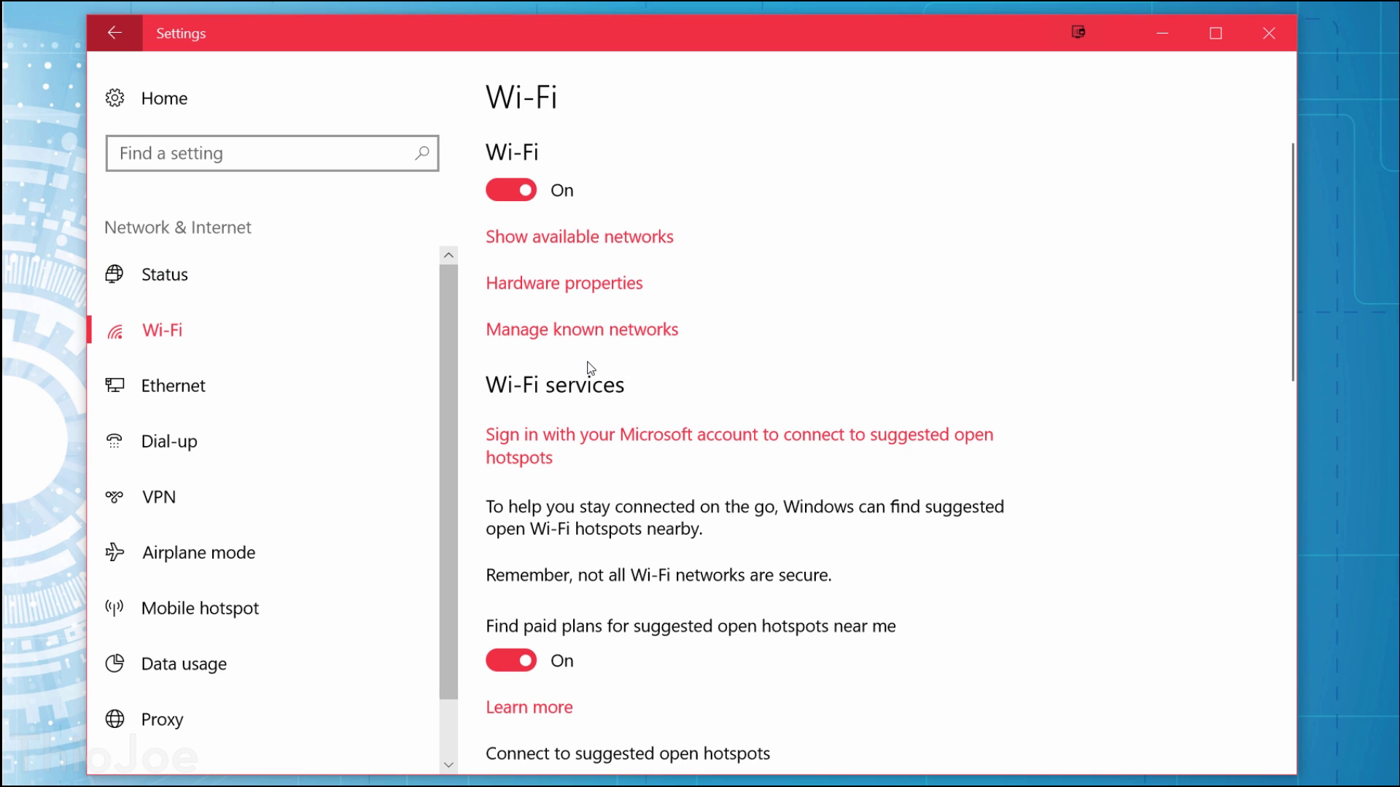
{"action": "scroll", "coordinate": [587, 367], "scroll_direction": "down", "scroll_amount": 3}
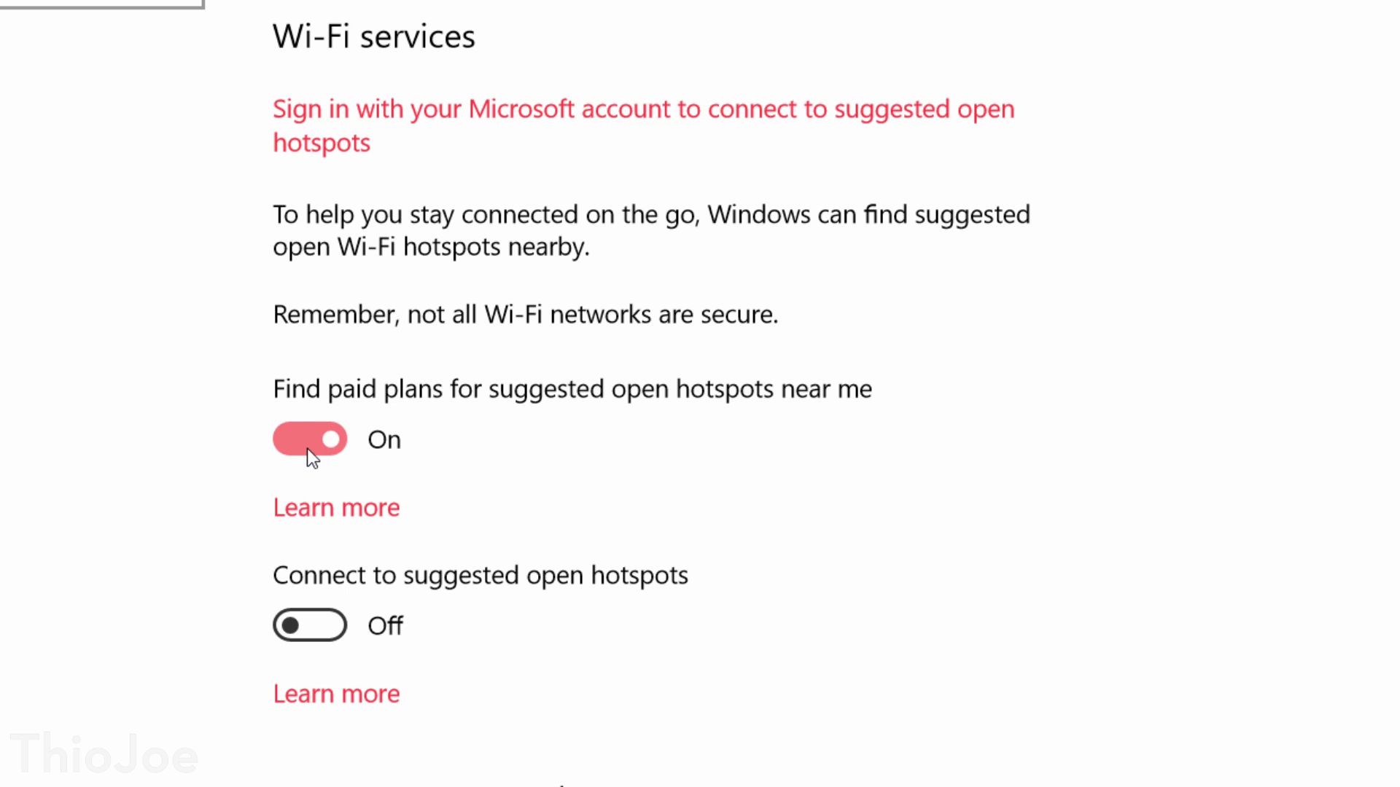
{"action": "left_click", "coordinate": [308, 447]}
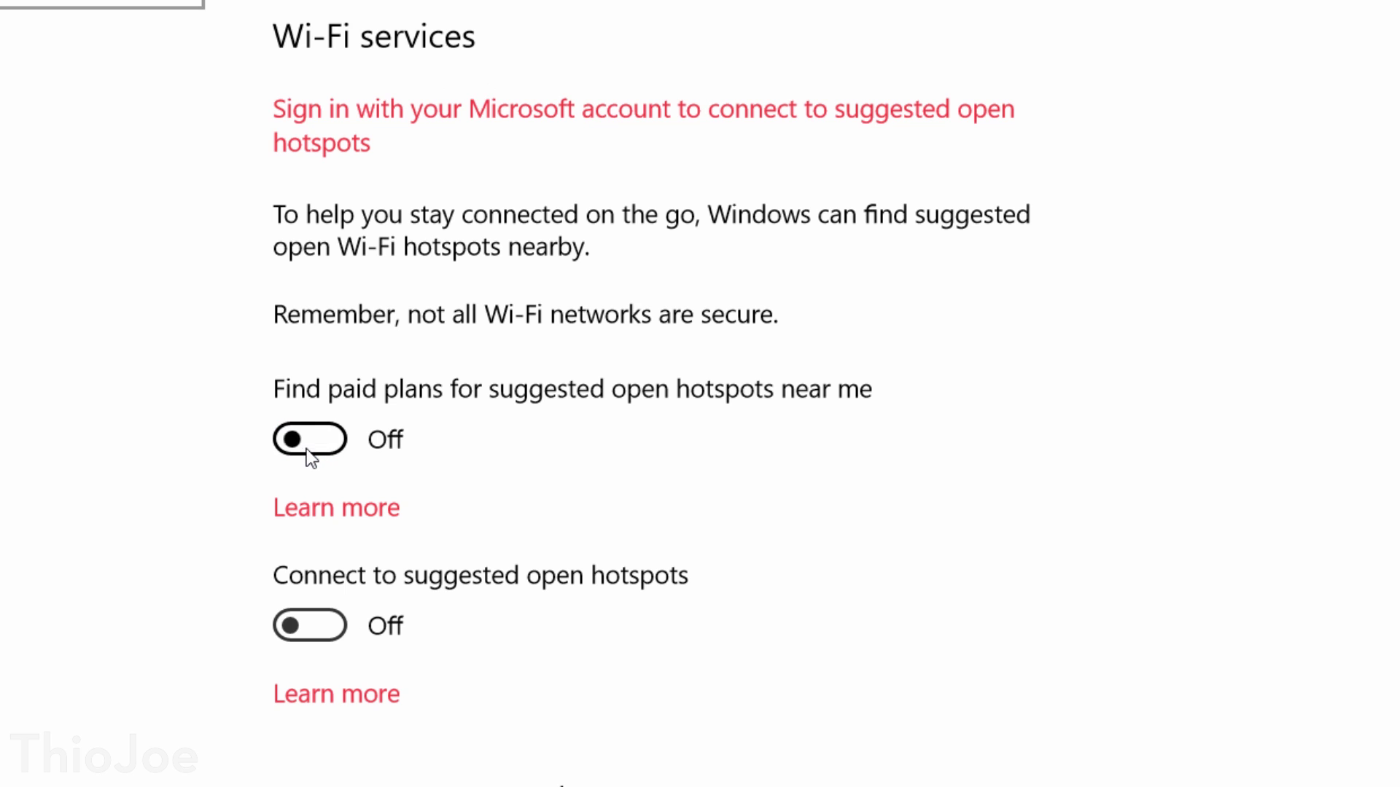
Step: Leave 'Connect to suggested open hotspots' set to Off
{"action": "left_click", "coordinate": [321, 628]}
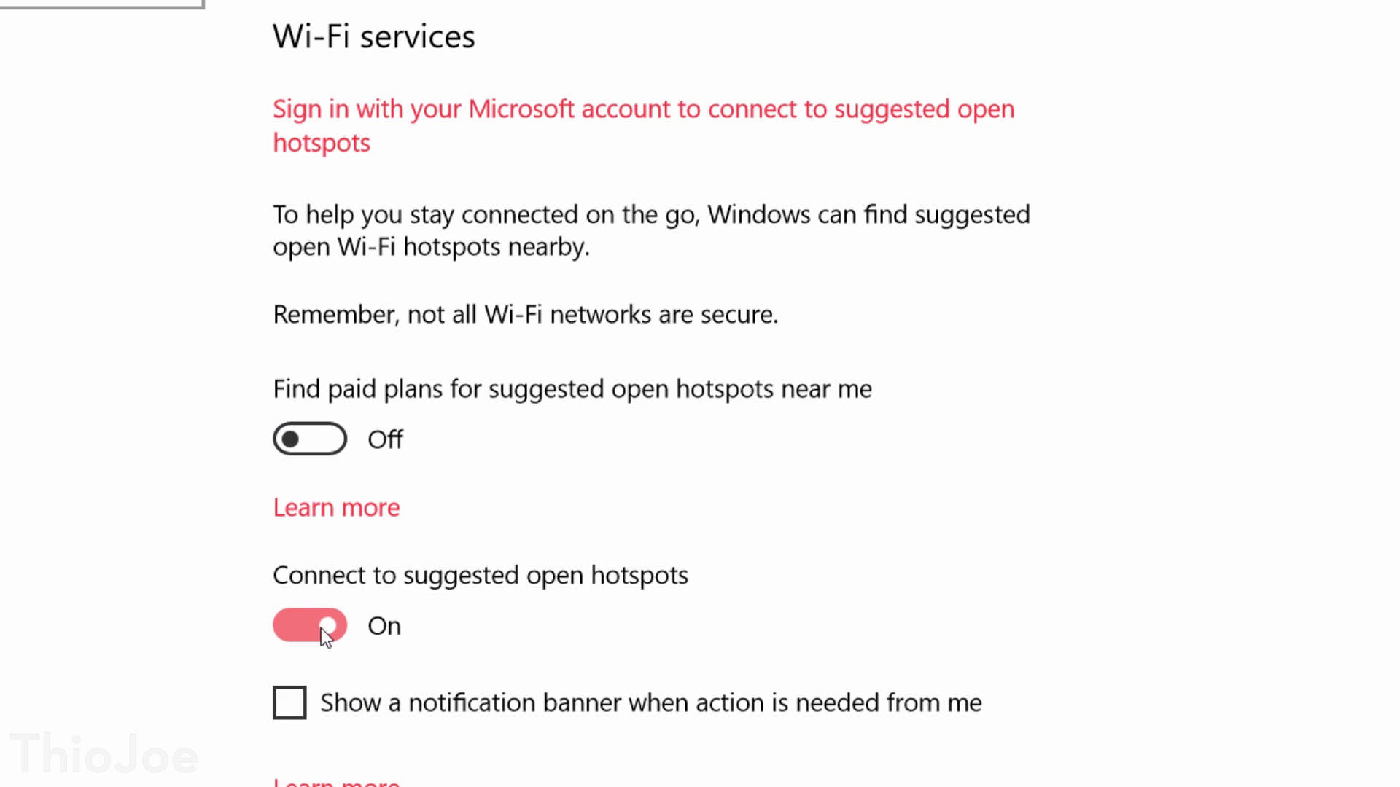
{"action": "left_click", "coordinate": [321, 629]}
{"action": "left_click", "coordinate": [315, 627]}
{"action": "left_click", "coordinate": [317, 627]}
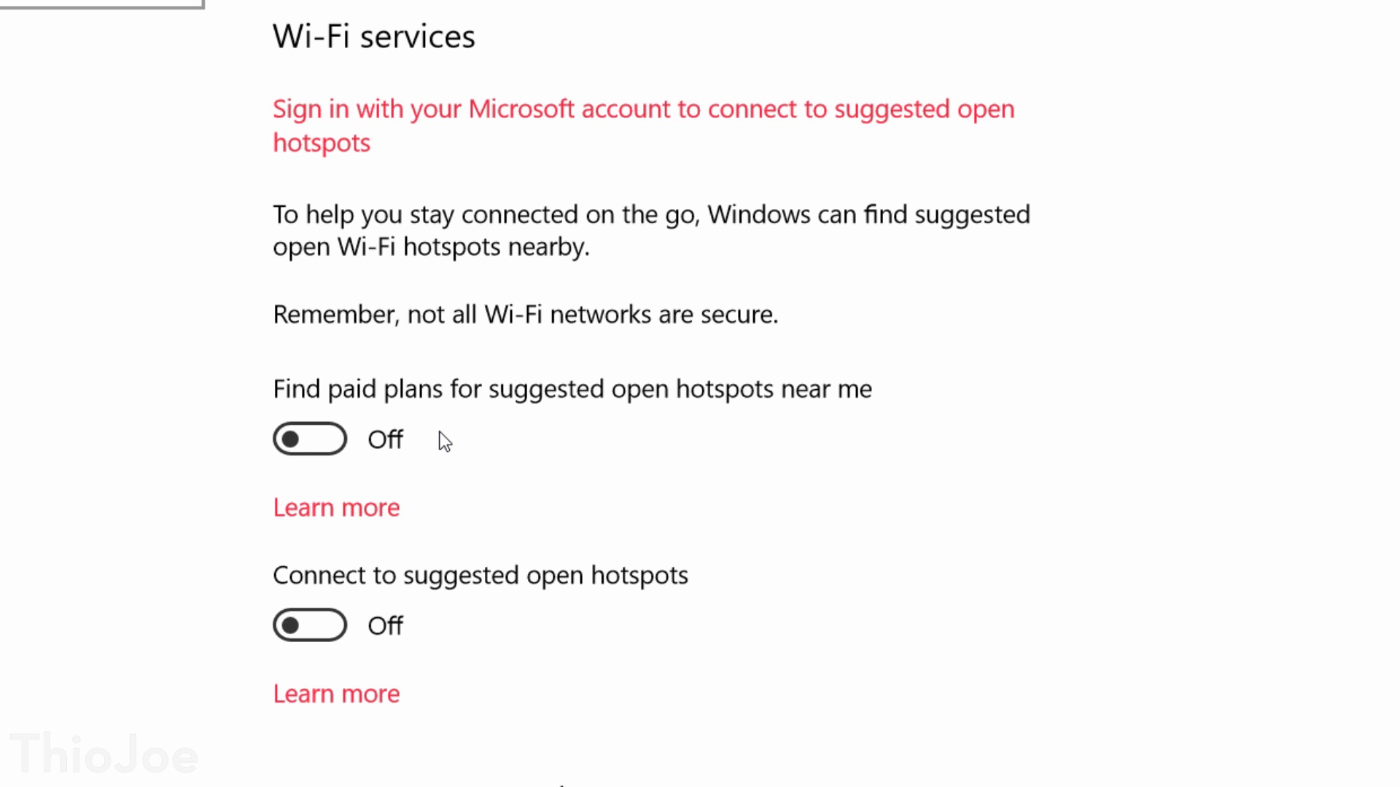
{"action": "scroll", "coordinate": [458, 727], "scroll_direction": "down", "scroll_amount": 2}
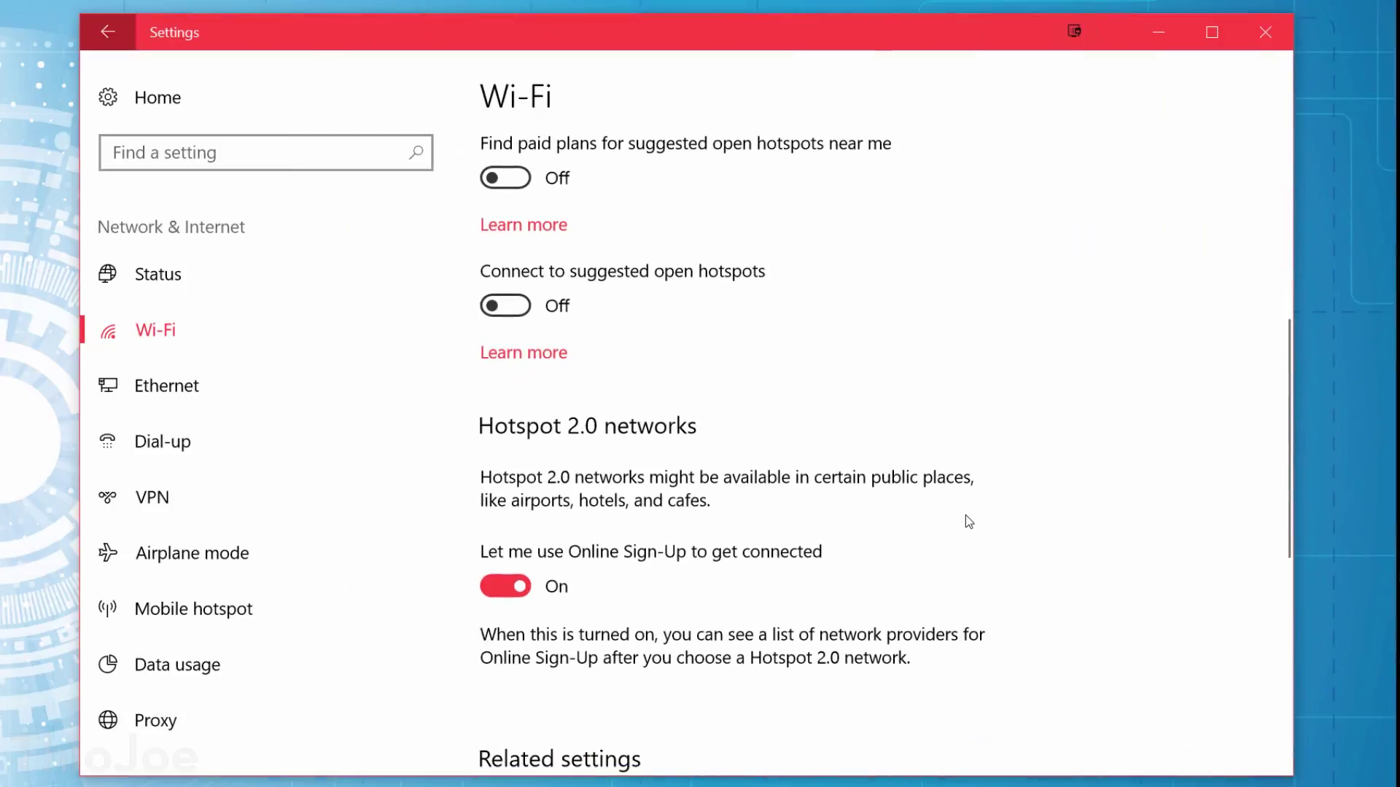
{"action": "scroll", "coordinate": [965, 515], "scroll_direction": "down", "scroll_amount": 5}
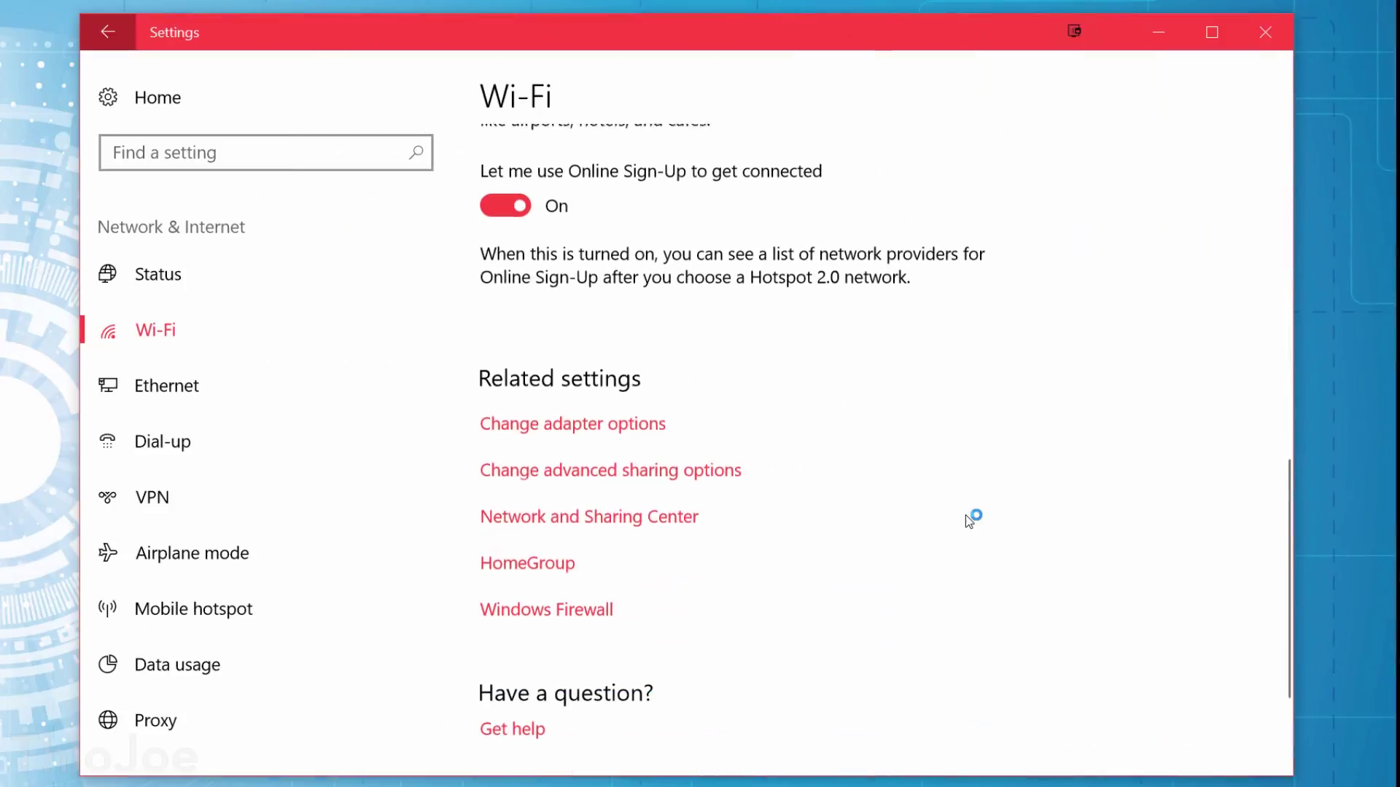
{"action": "scroll", "coordinate": [965, 515], "scroll_direction": "up", "scroll_amount": 8}
{"action": "left_click", "coordinate": [511, 500]}
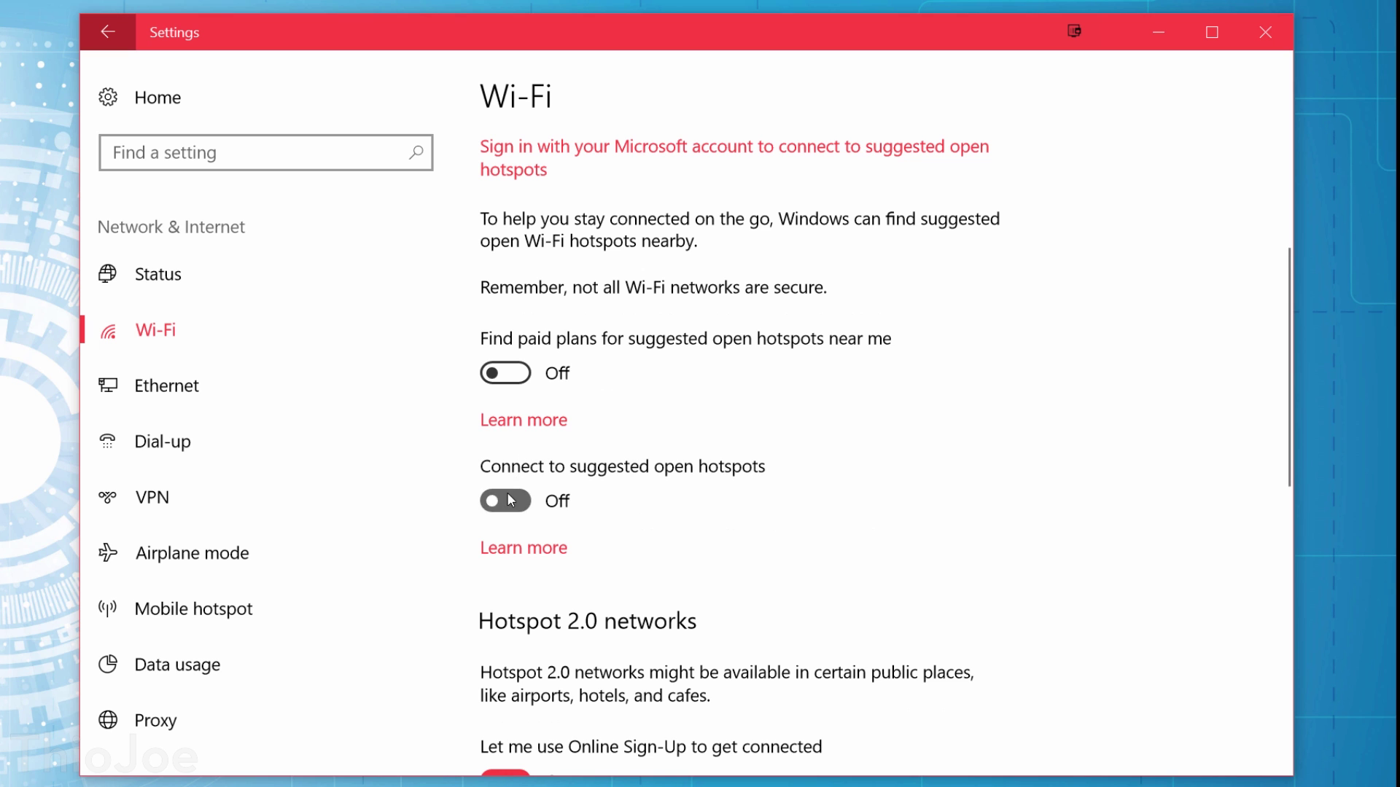
{"action": "left_click", "coordinate": [509, 500]}
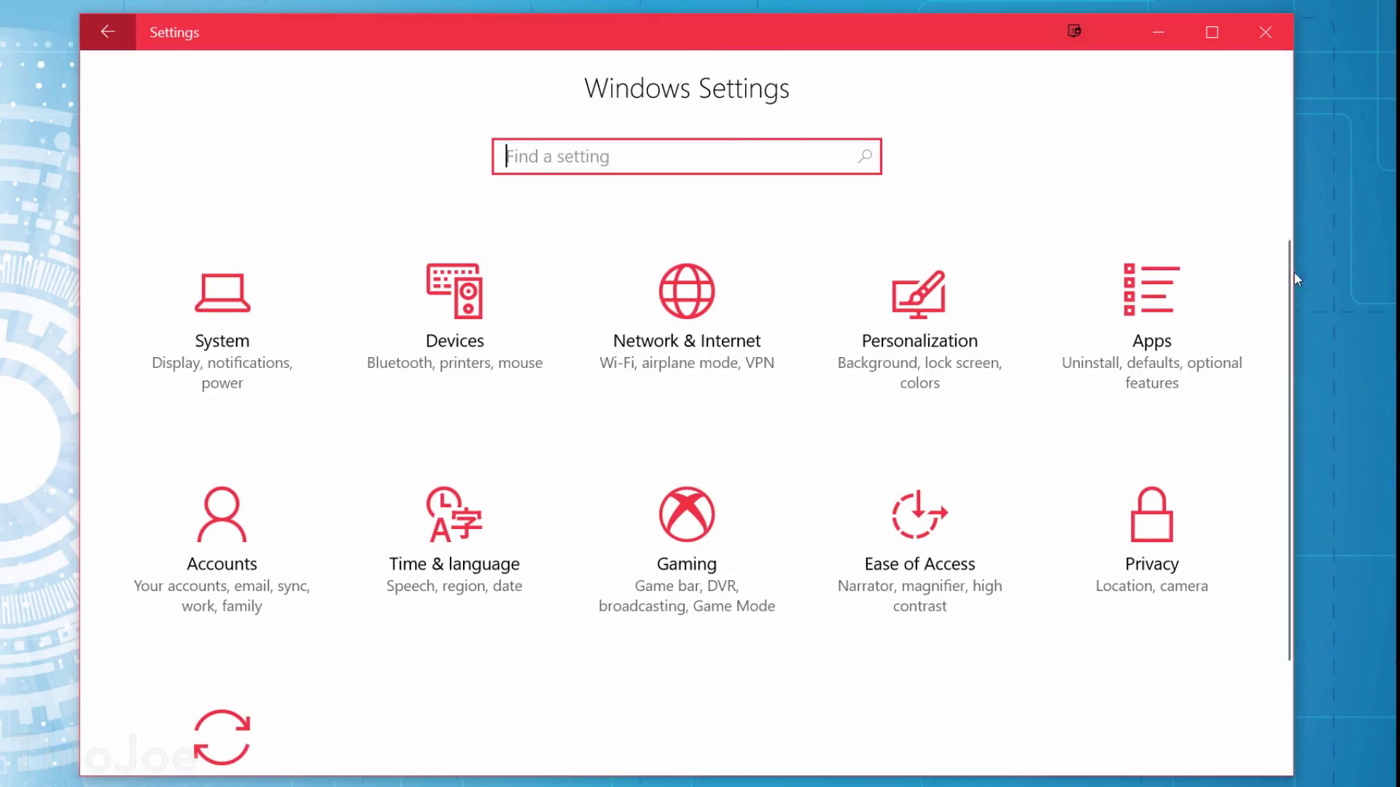
Step: In Privacy General, keep the advertising ID and website language-list access Off
{"action": "left_click", "coordinate": [1073, 559]}
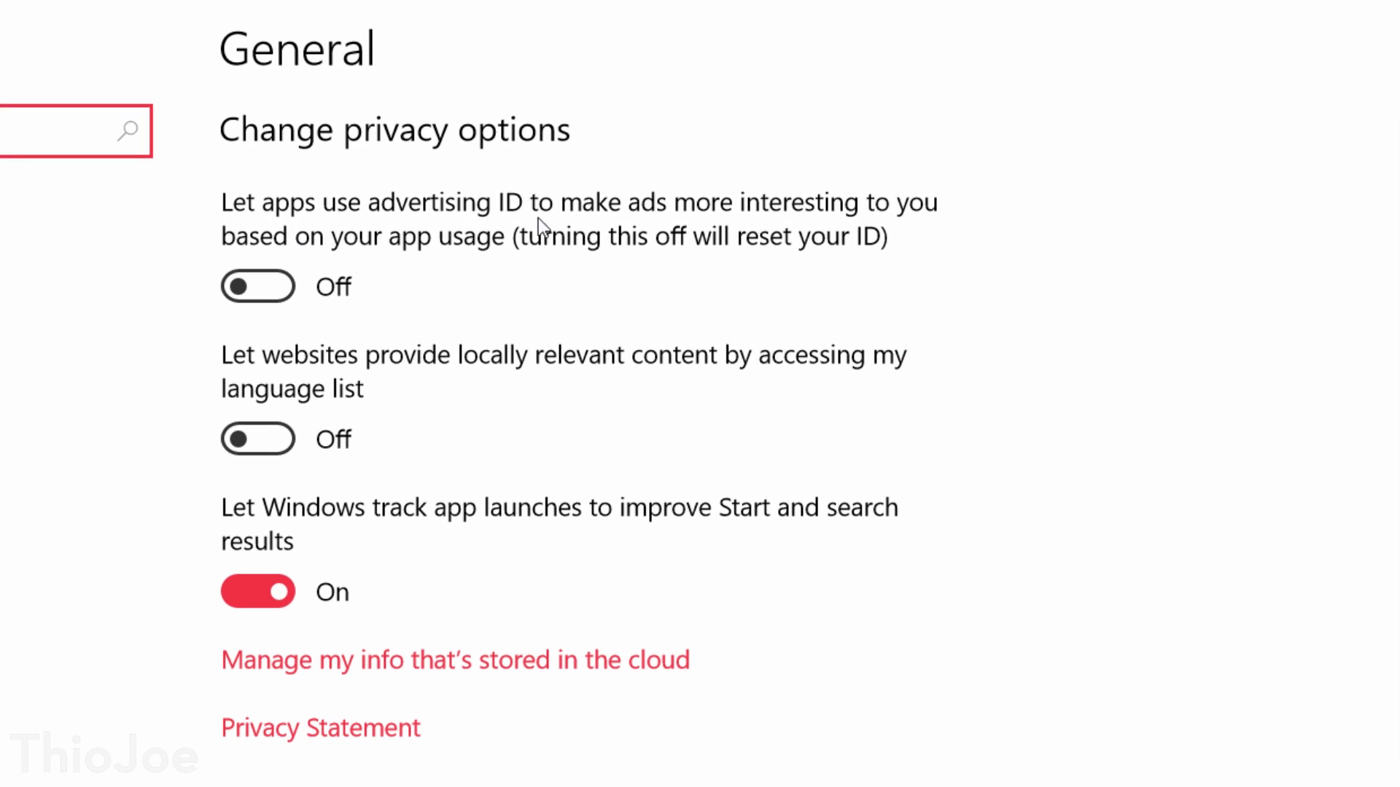
{"action": "left_click", "coordinate": [267, 291]}
{"action": "left_click", "coordinate": [266, 290]}
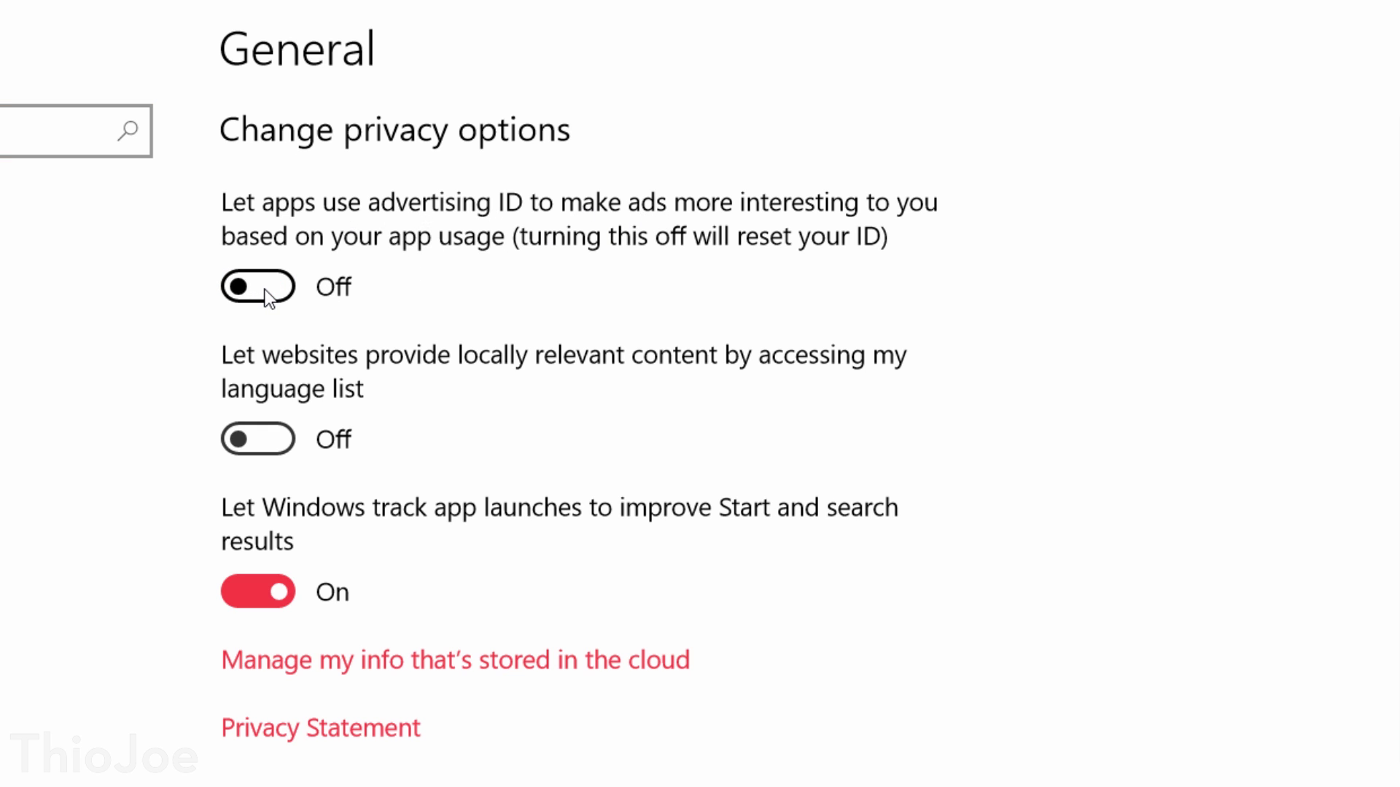
{"action": "left_click", "coordinate": [270, 443]}
{"action": "left_click", "coordinate": [264, 445]}
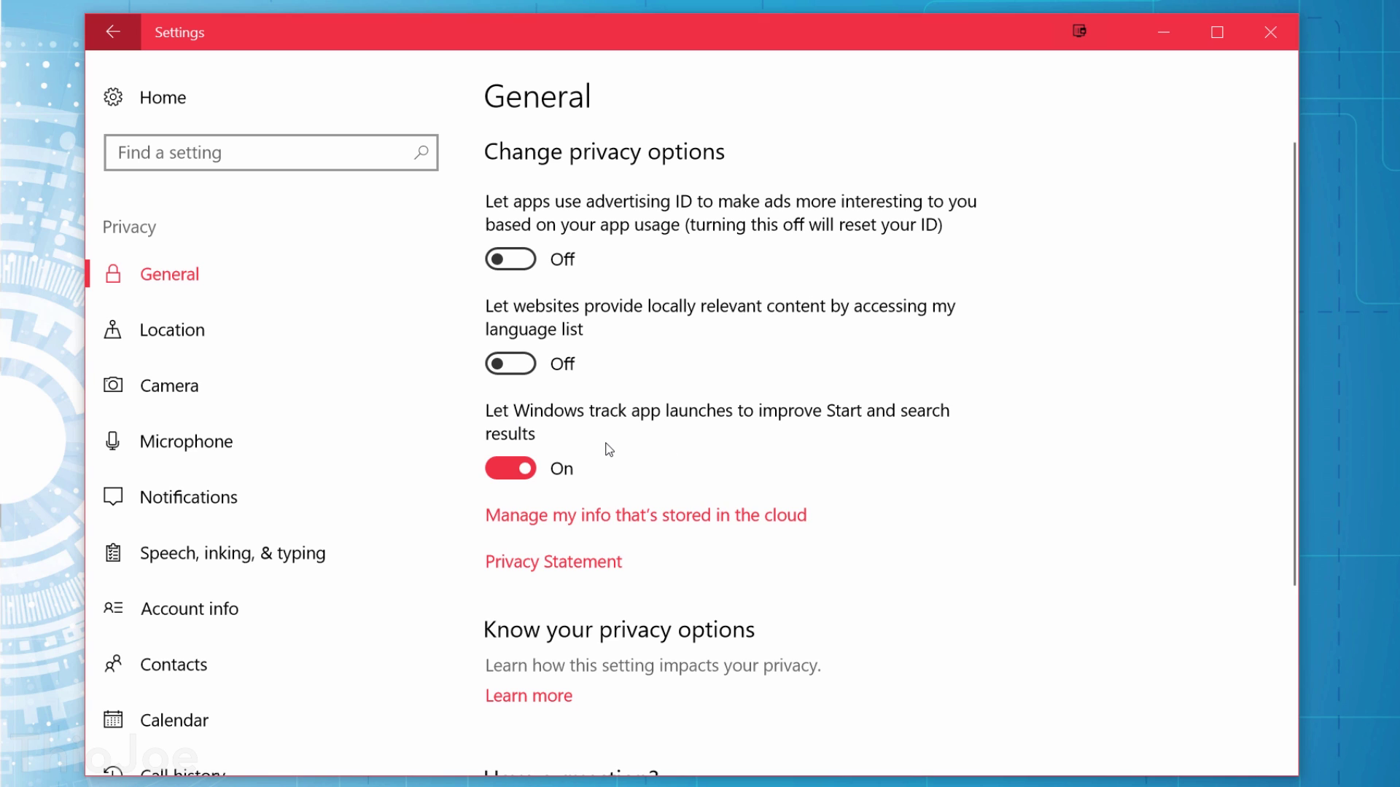
Step: Keep Windows tracking of app launches turned On
{"action": "left_click", "coordinate": [511, 470]}
{"action": "left_click", "coordinate": [511, 469]}
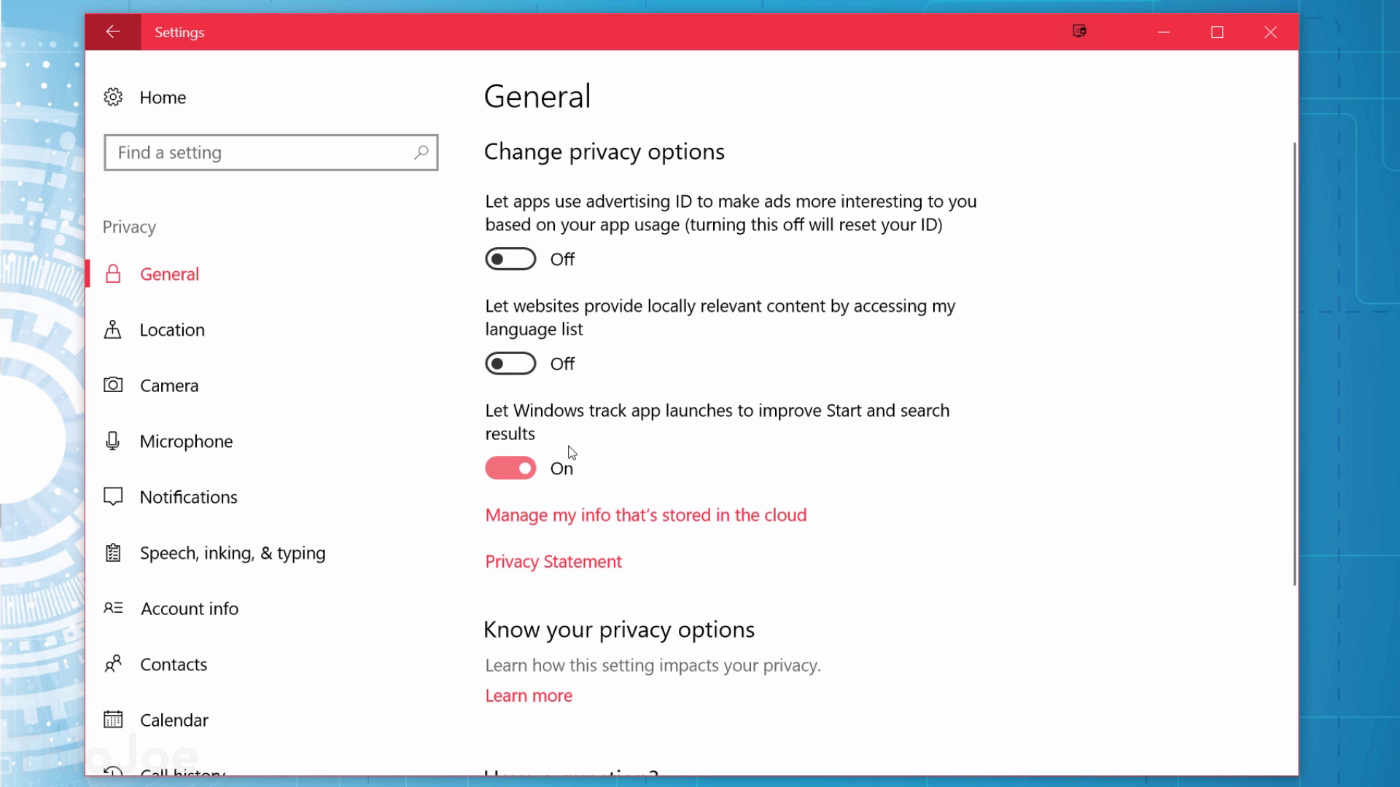
{"action": "scroll", "coordinate": [584, 451], "scroll_direction": "down", "scroll_amount": 4}
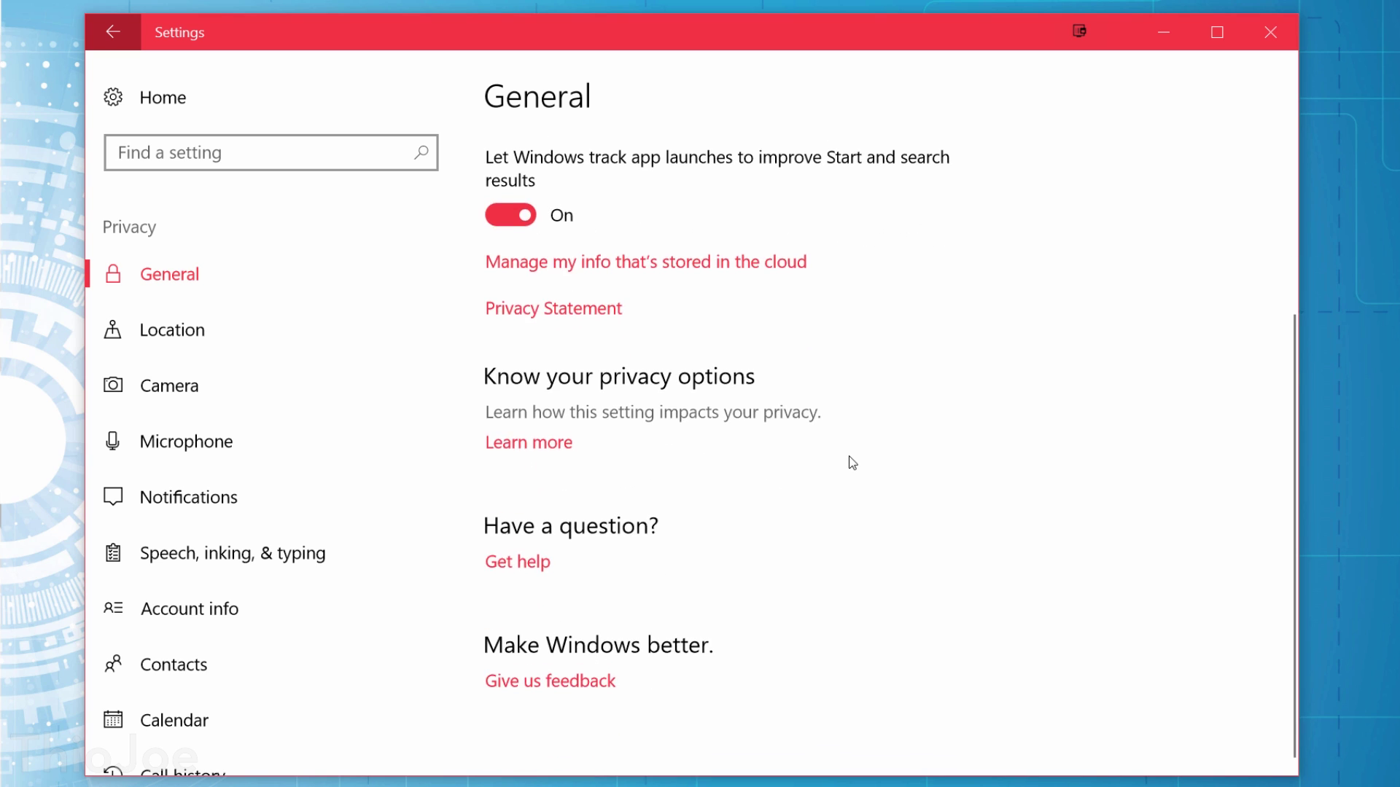
{"action": "scroll", "coordinate": [838, 465], "scroll_direction": "up", "scroll_amount": 4}
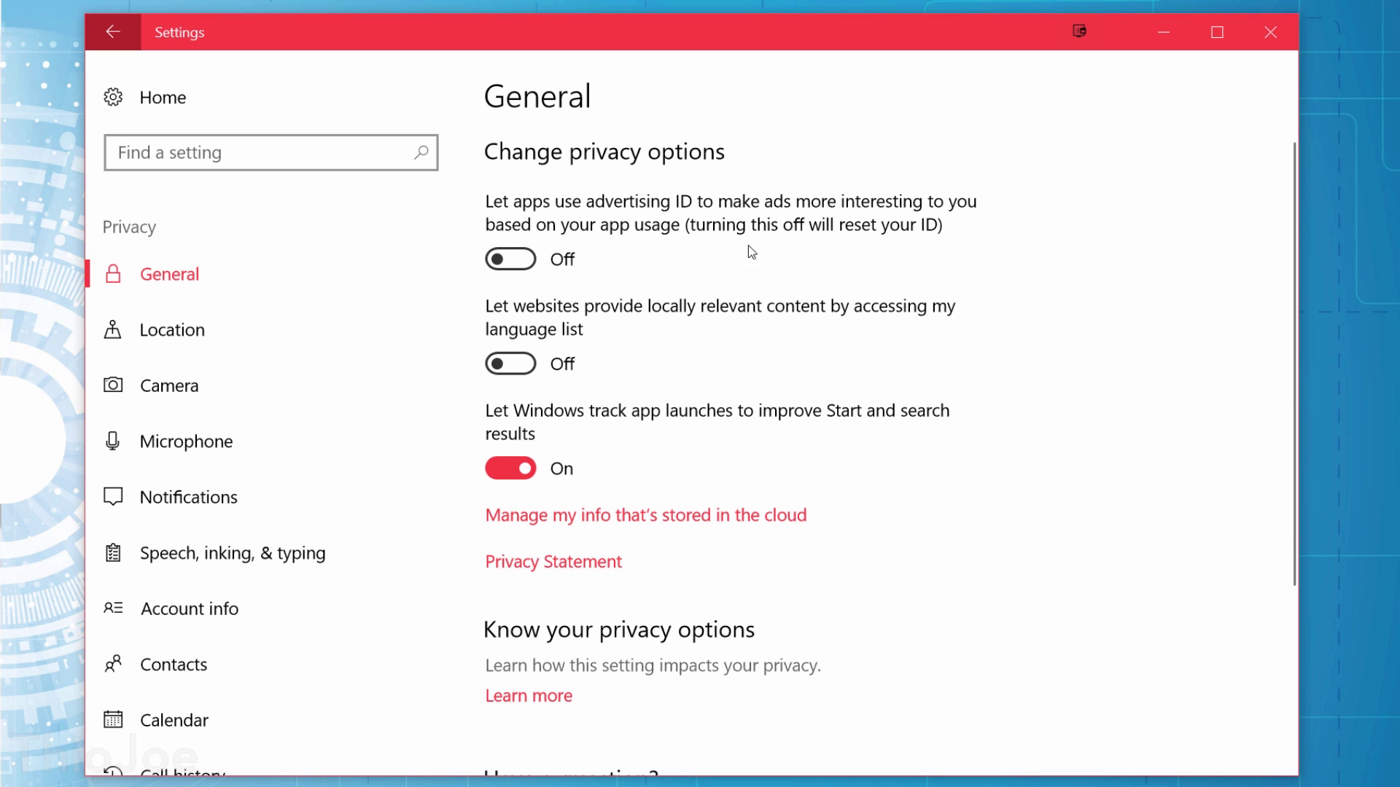
{"action": "mouse_move", "coordinate": [1287, 261]}
{"action": "left_mouse_down"}
{"action": "mouse_move", "coordinate": [1256, 461]}
{"action": "mouse_move", "coordinate": [1276, 243]}
{"action": "left_mouse_up"}
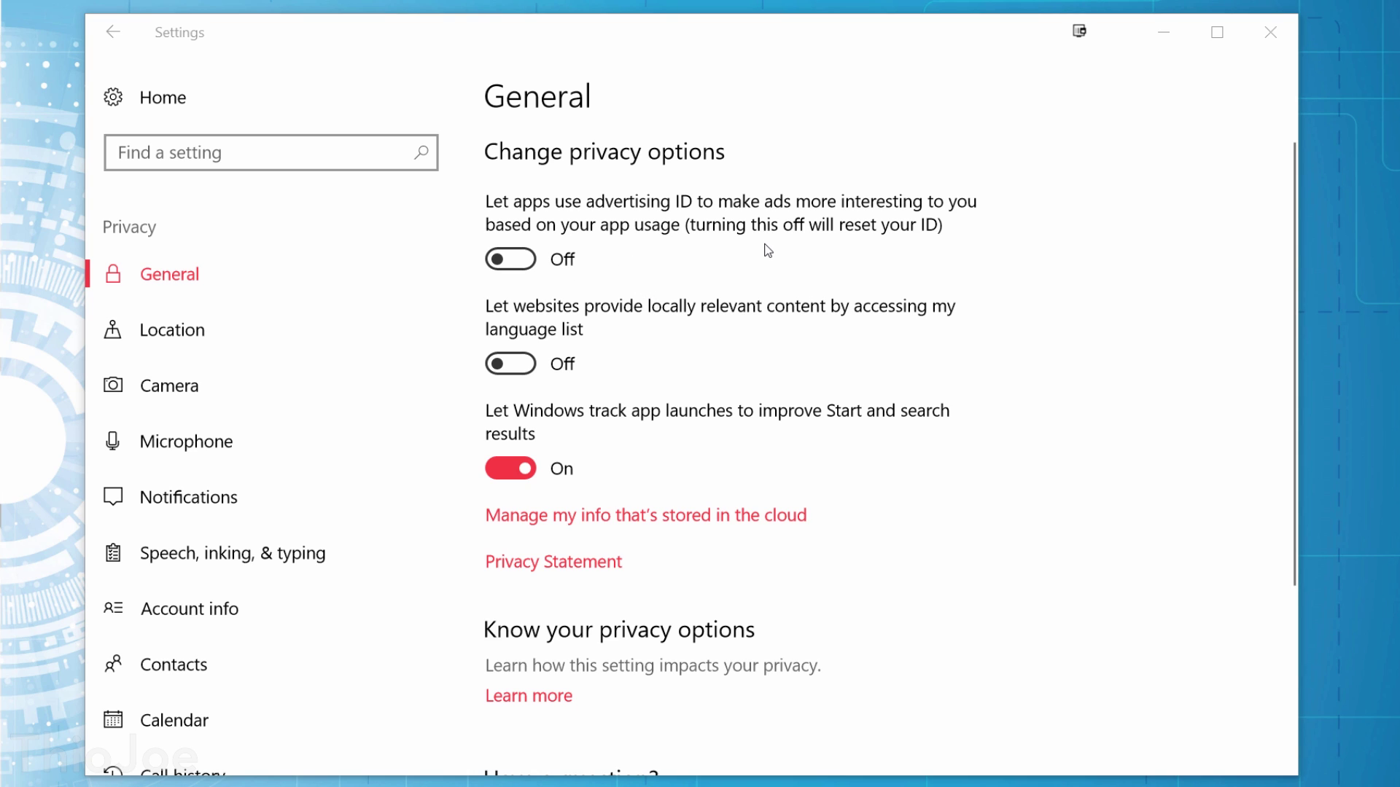
Step: Turn off speech services and typing suggestions on the Speech, inking, & typing page, confirming the prompt
{"action": "left_click", "coordinate": [364, 561]}
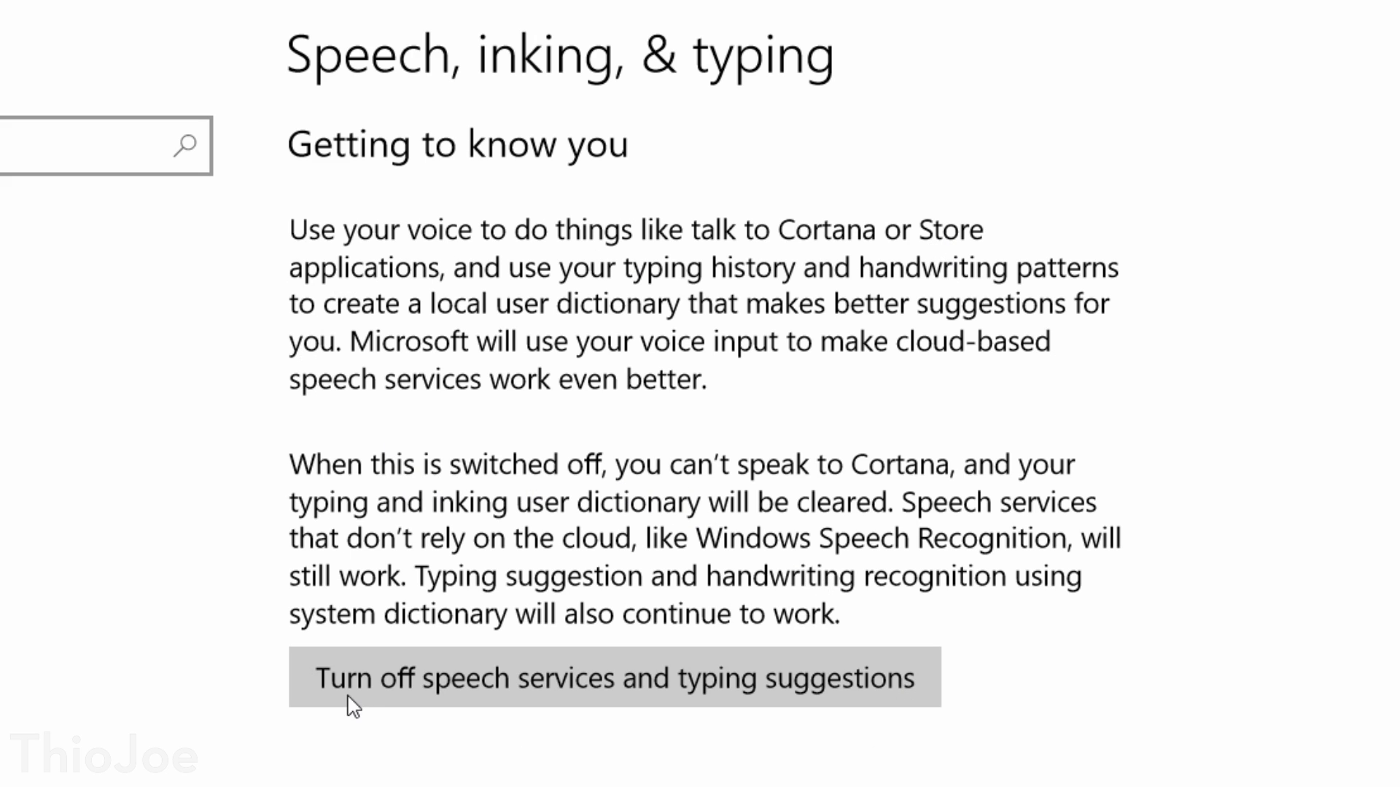
{"action": "left_click", "coordinate": [300, 683]}
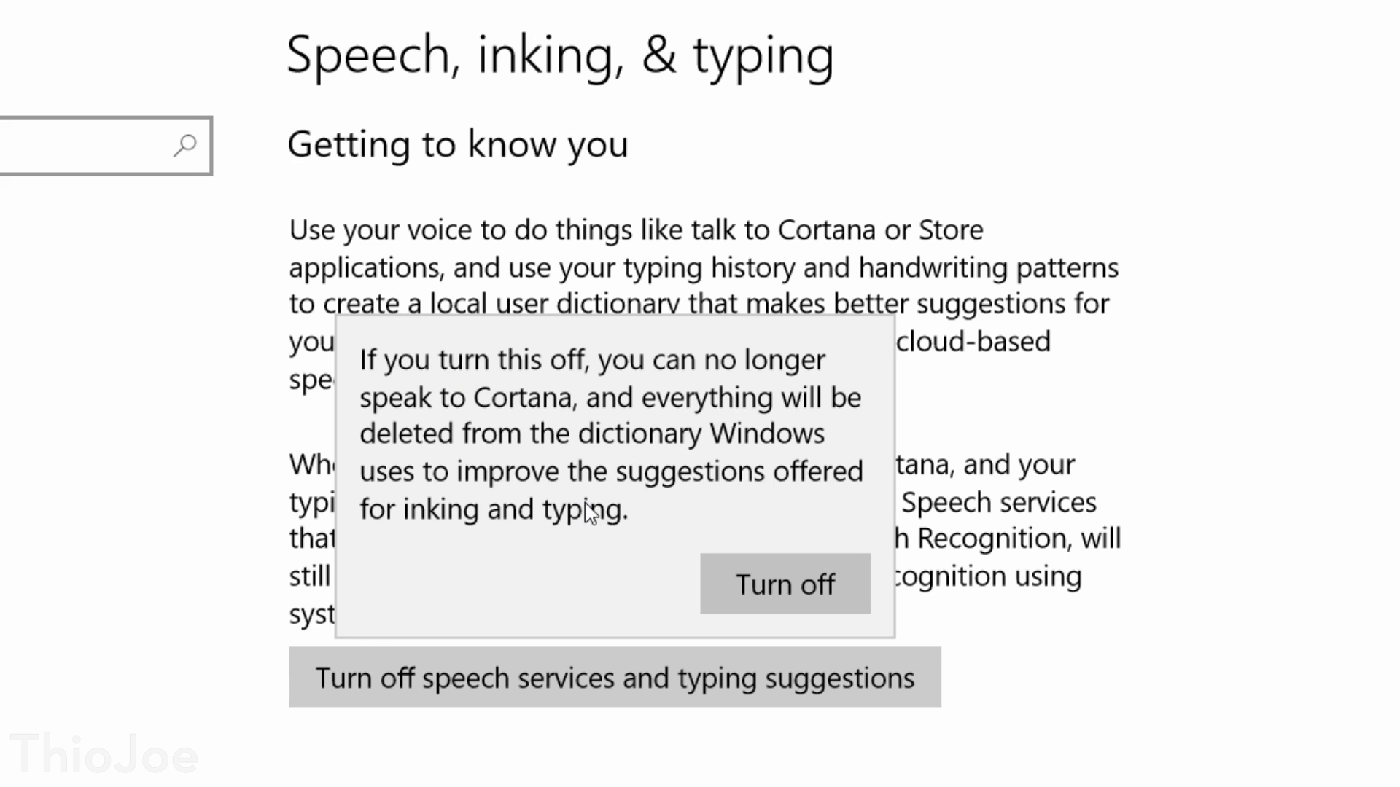
{"action": "left_click", "coordinate": [716, 594]}
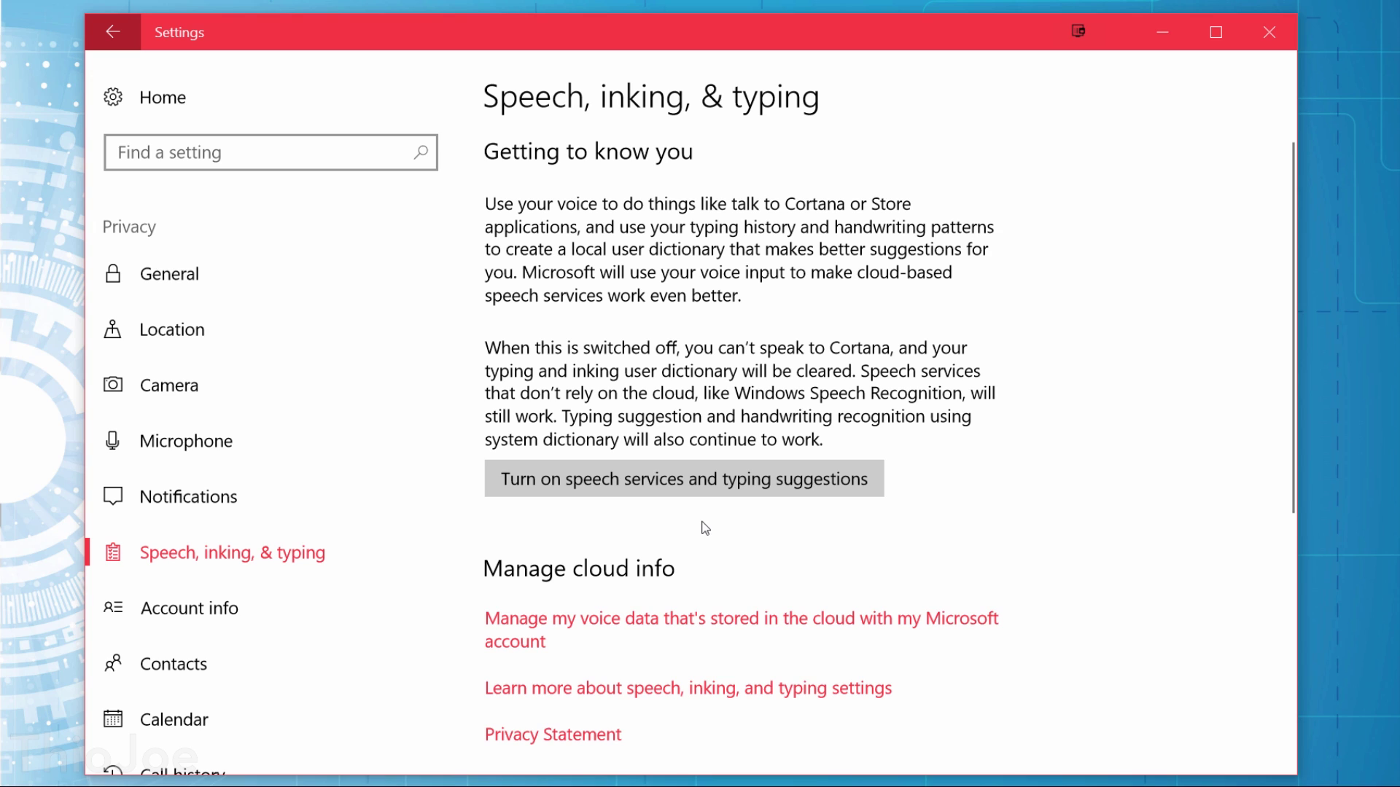
{"action": "left_click", "coordinate": [697, 492]}
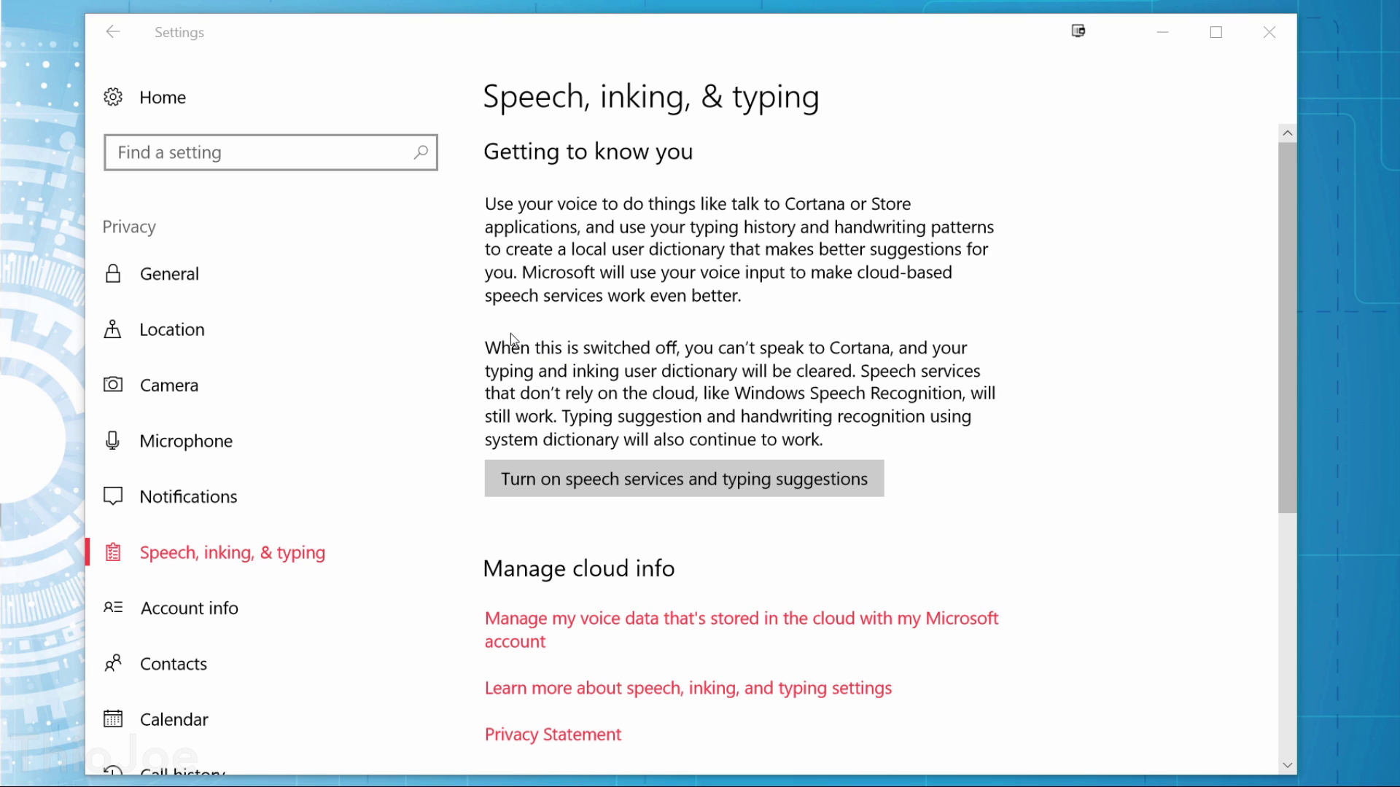
Step: Toggle the Location service, keep Cortana's location access off, and allow Maps precise location
{"action": "left_click", "coordinate": [325, 335]}
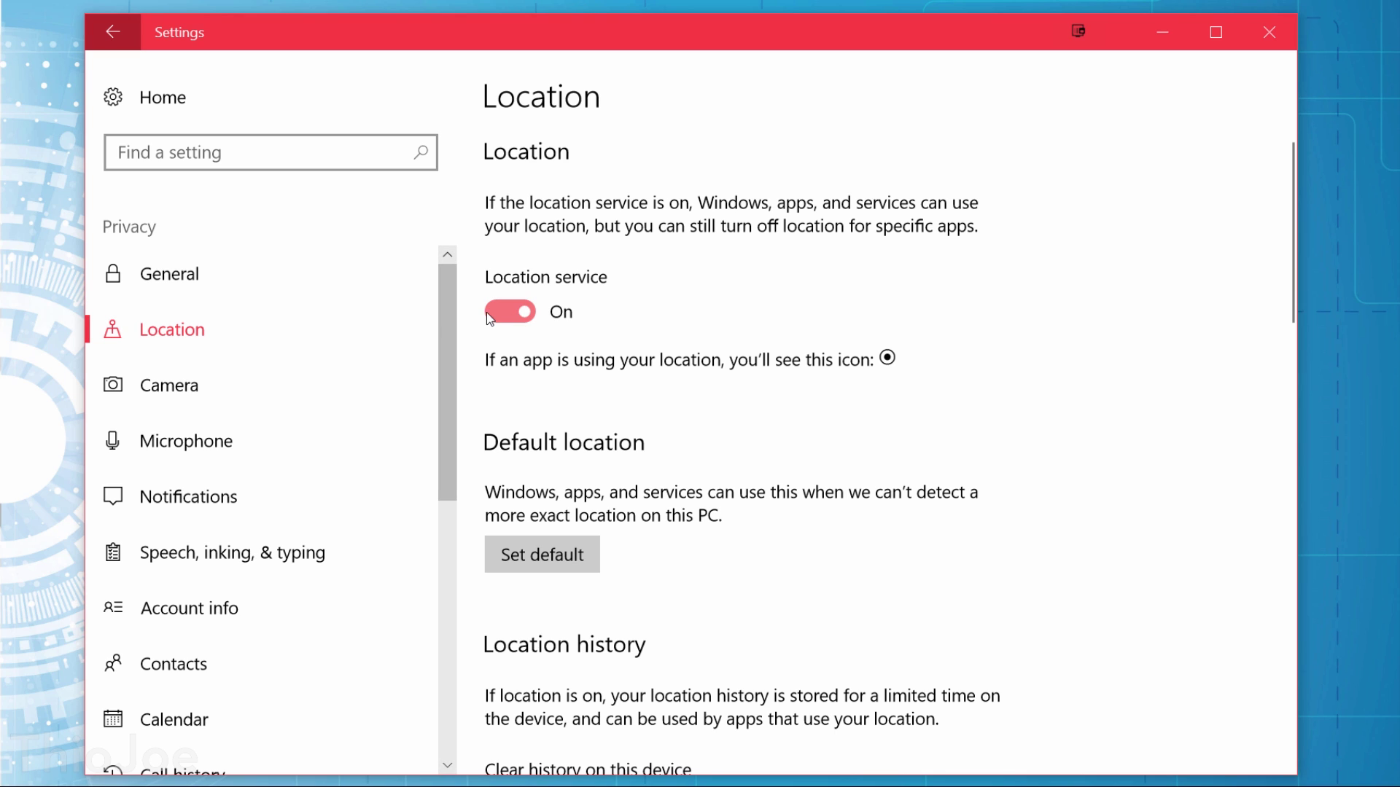
{"action": "left_click", "coordinate": [506, 318]}
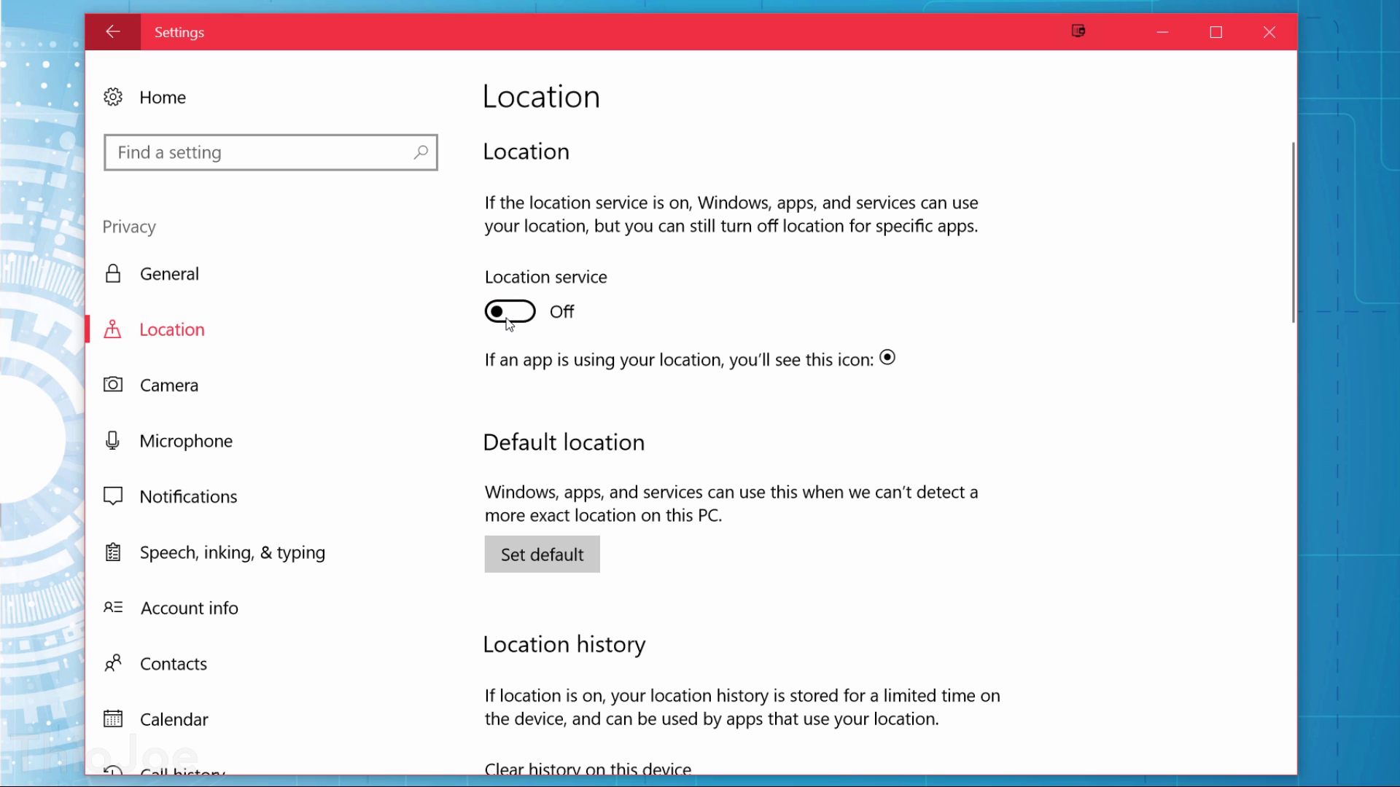
{"action": "scroll", "coordinate": [1271, 305], "scroll_direction": "down", "scroll_amount": 10}
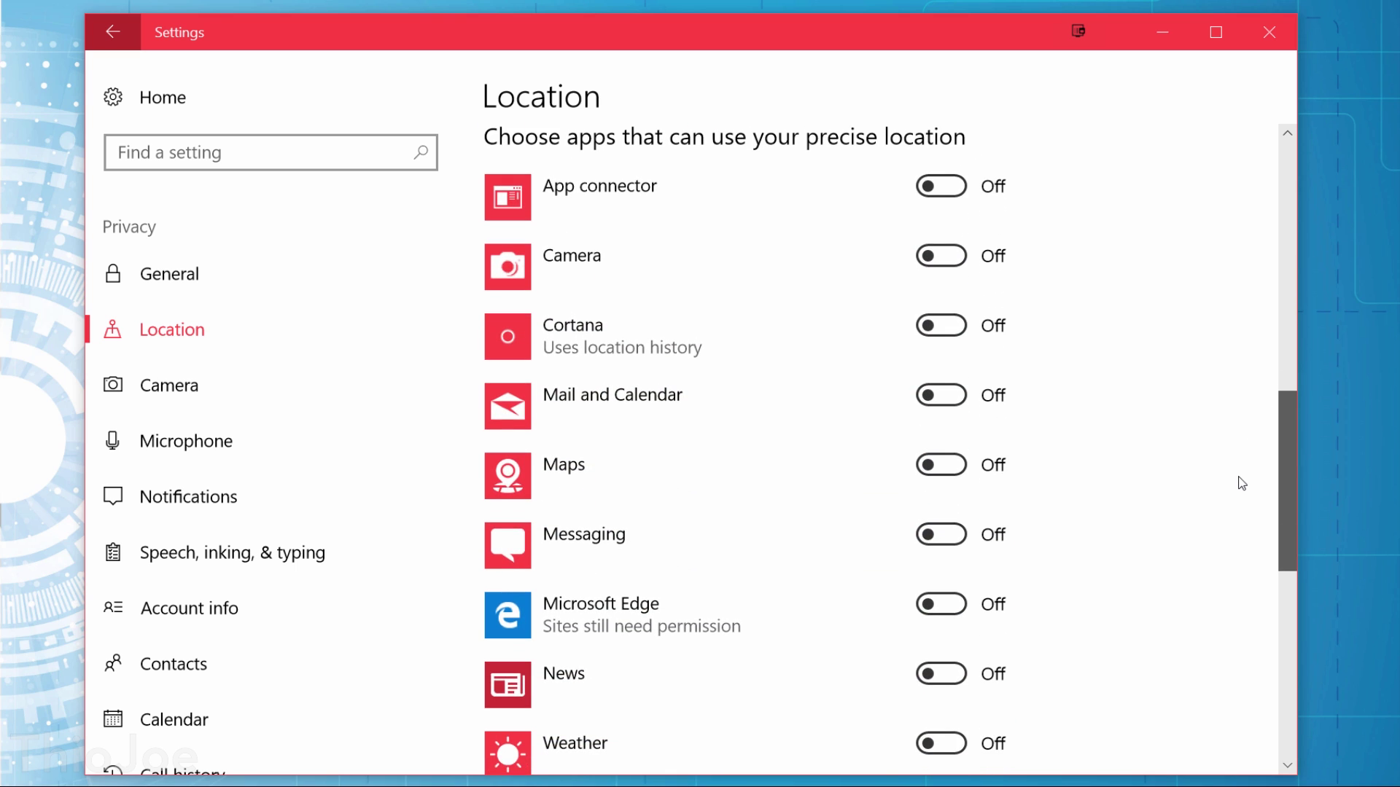
{"action": "left_click", "coordinate": [940, 334]}
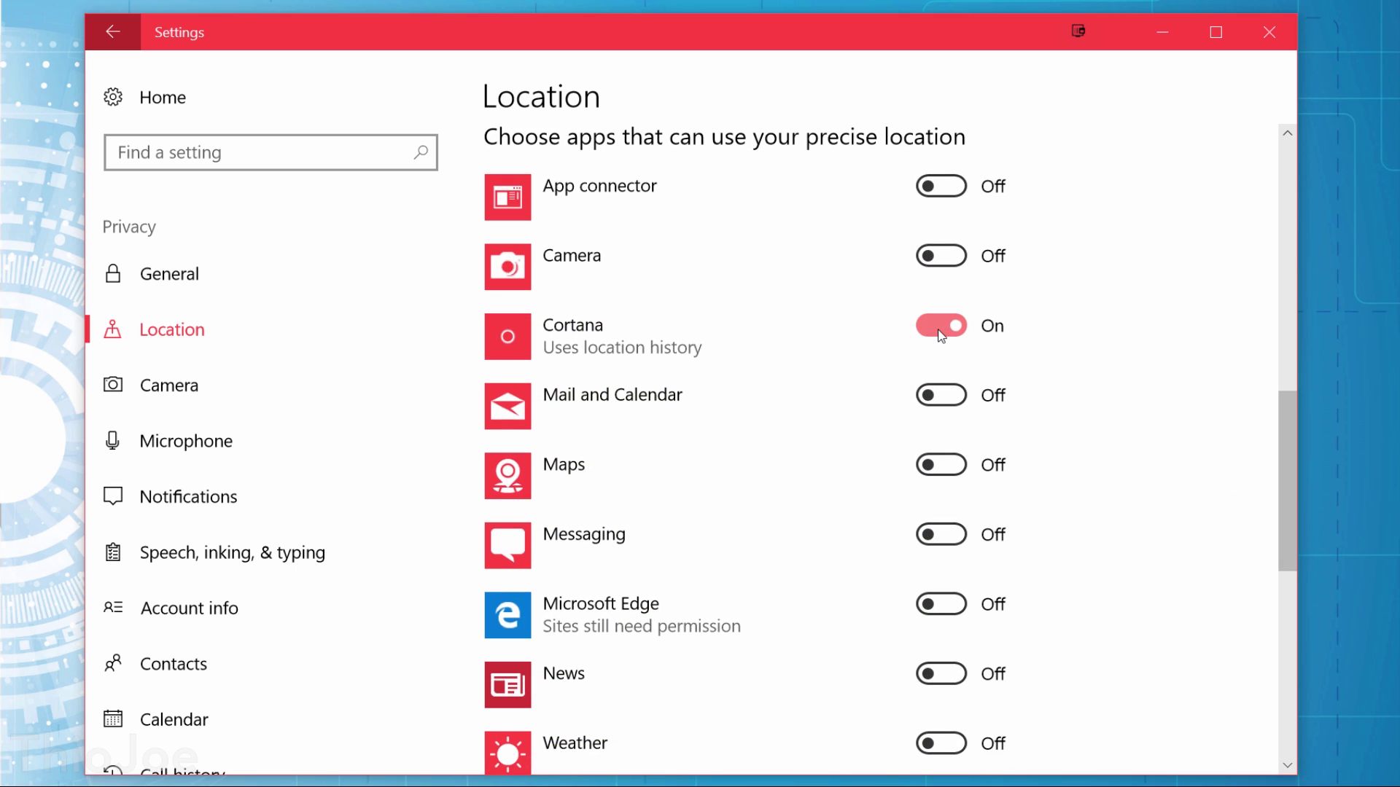
{"action": "left_click", "coordinate": [940, 328]}
{"action": "left_click", "coordinate": [941, 467]}
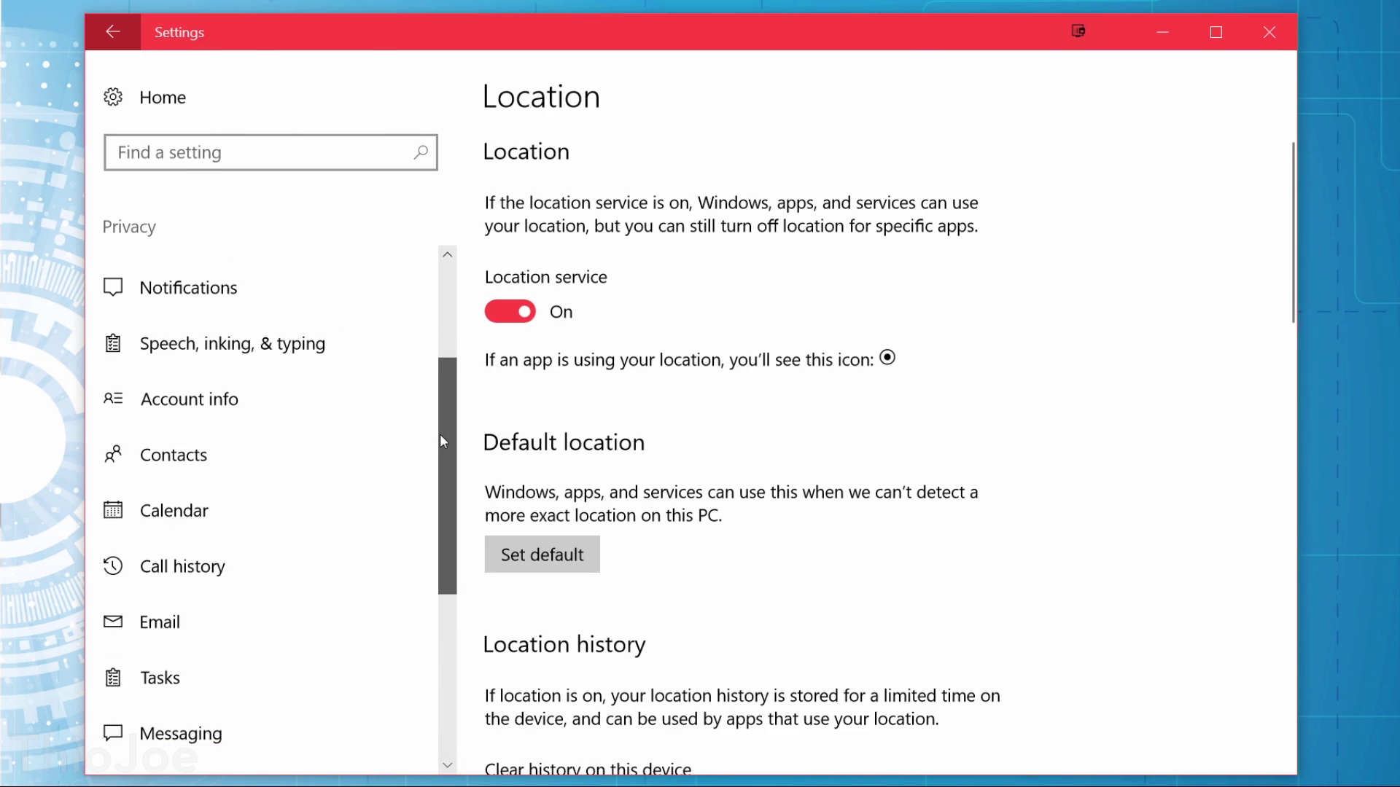
{"action": "left_click_drag", "start_coordinate": [440, 435], "coordinate": [440, 583]}
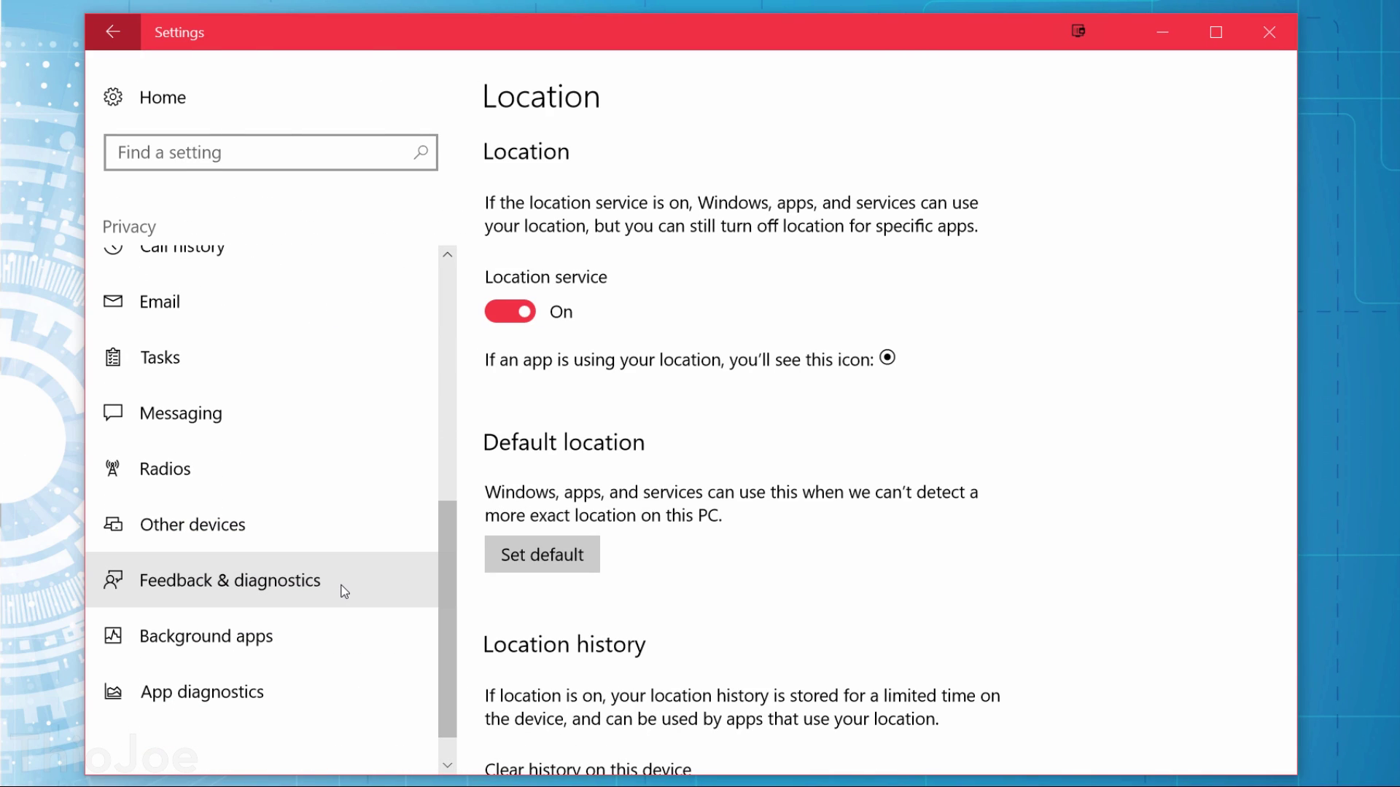
Step: Set tailored experiences from diagnostic data to Off on the Feedback & diagnostics page
{"action": "left_click", "coordinate": [357, 582]}
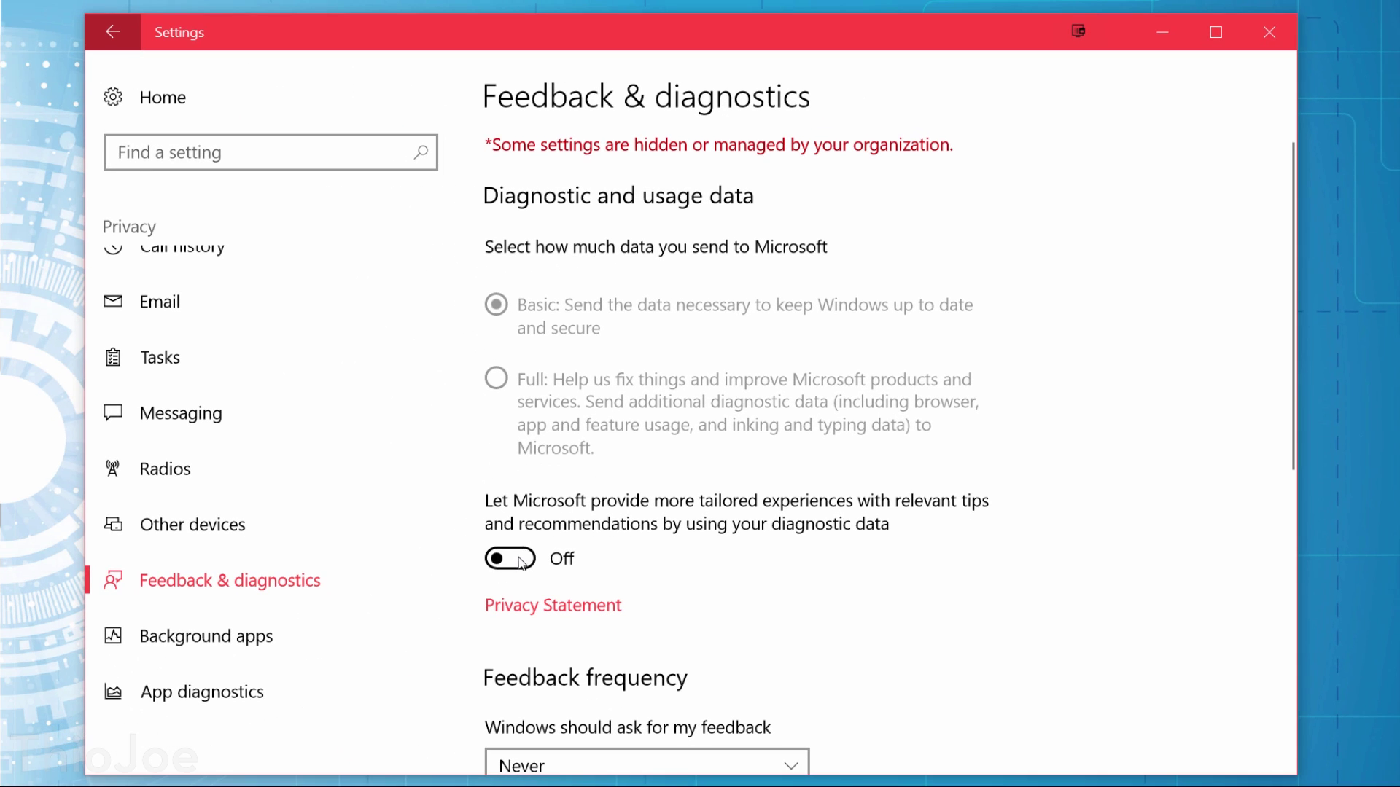
{"action": "left_click", "coordinate": [520, 563]}
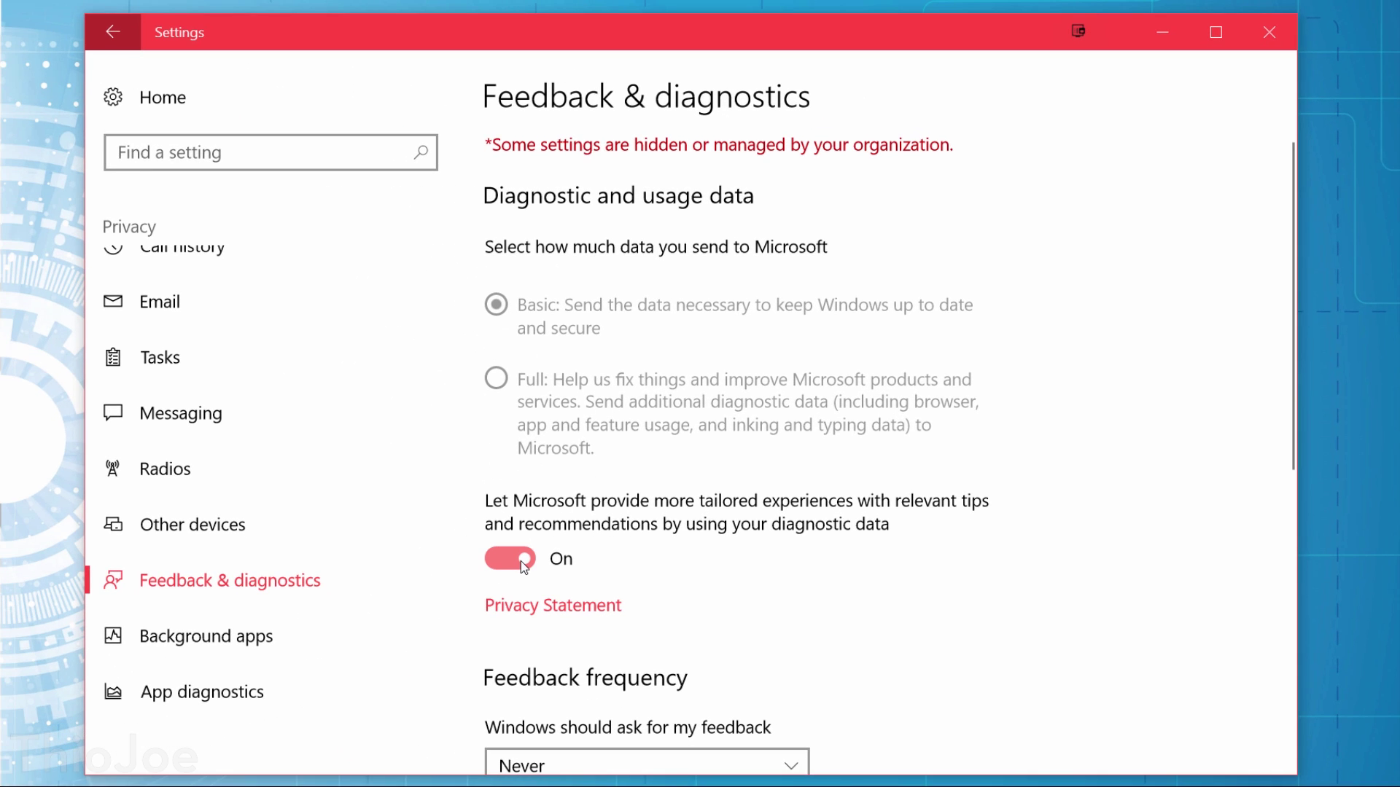
{"action": "left_click", "coordinate": [524, 567]}
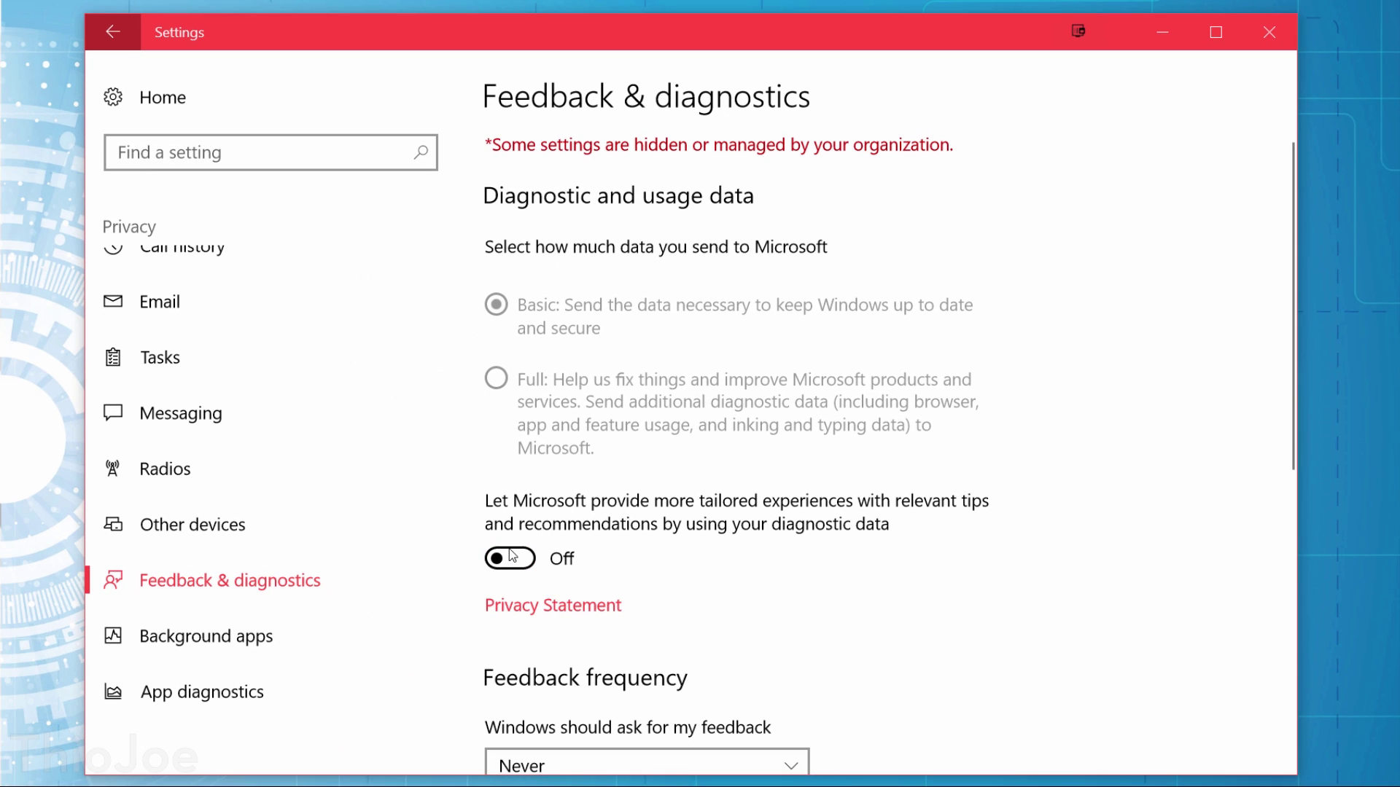
{"action": "left_click", "coordinate": [511, 560]}
{"action": "left_click", "coordinate": [508, 557]}
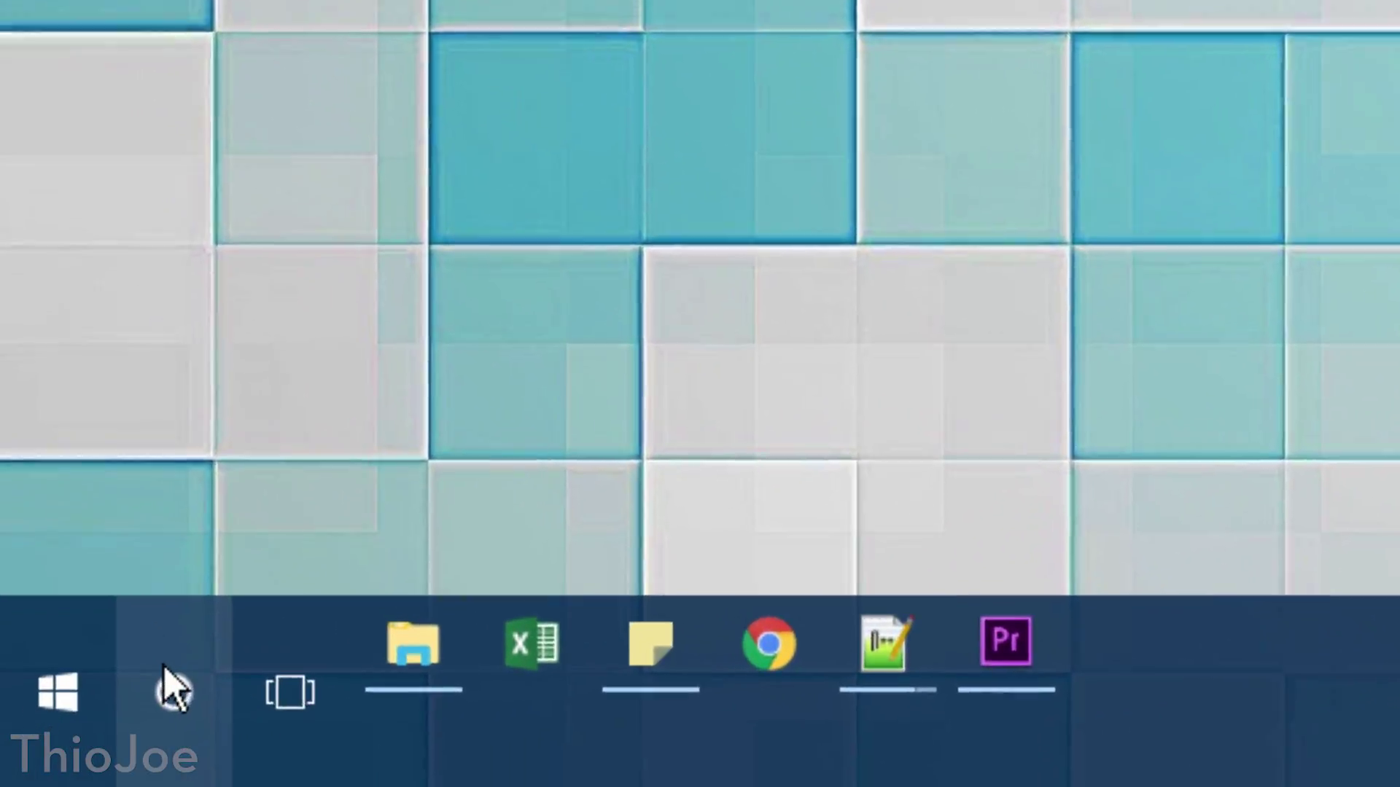
Step: Confirm Cortana's Hey Cortana, lock-screen, taskbar tidbits and keyboard shortcut toggles are all Off
{"action": "left_click", "coordinate": [178, 657]}
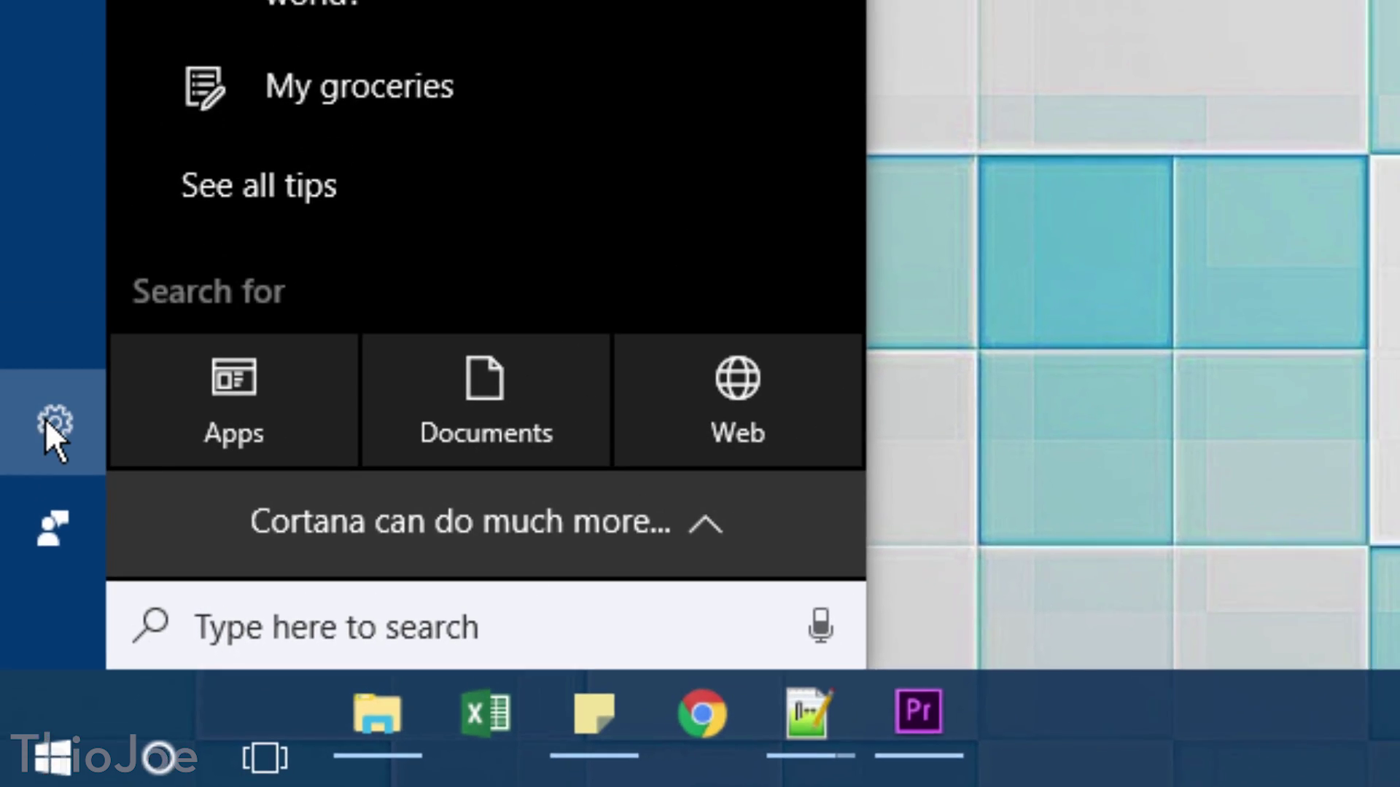
{"action": "left_click", "coordinate": [45, 418]}
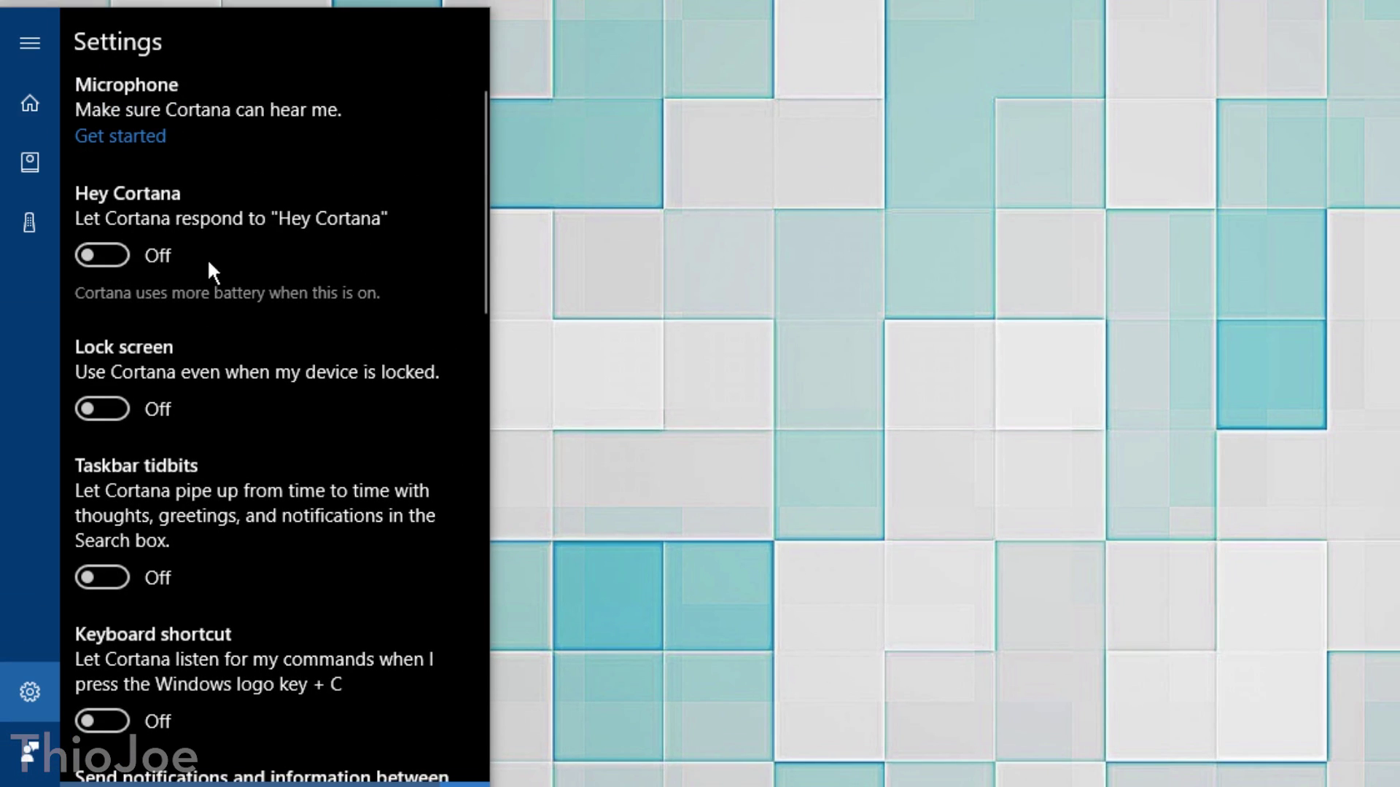
{"action": "scroll", "coordinate": [129, 354], "scroll_direction": "down", "scroll_amount": 2}
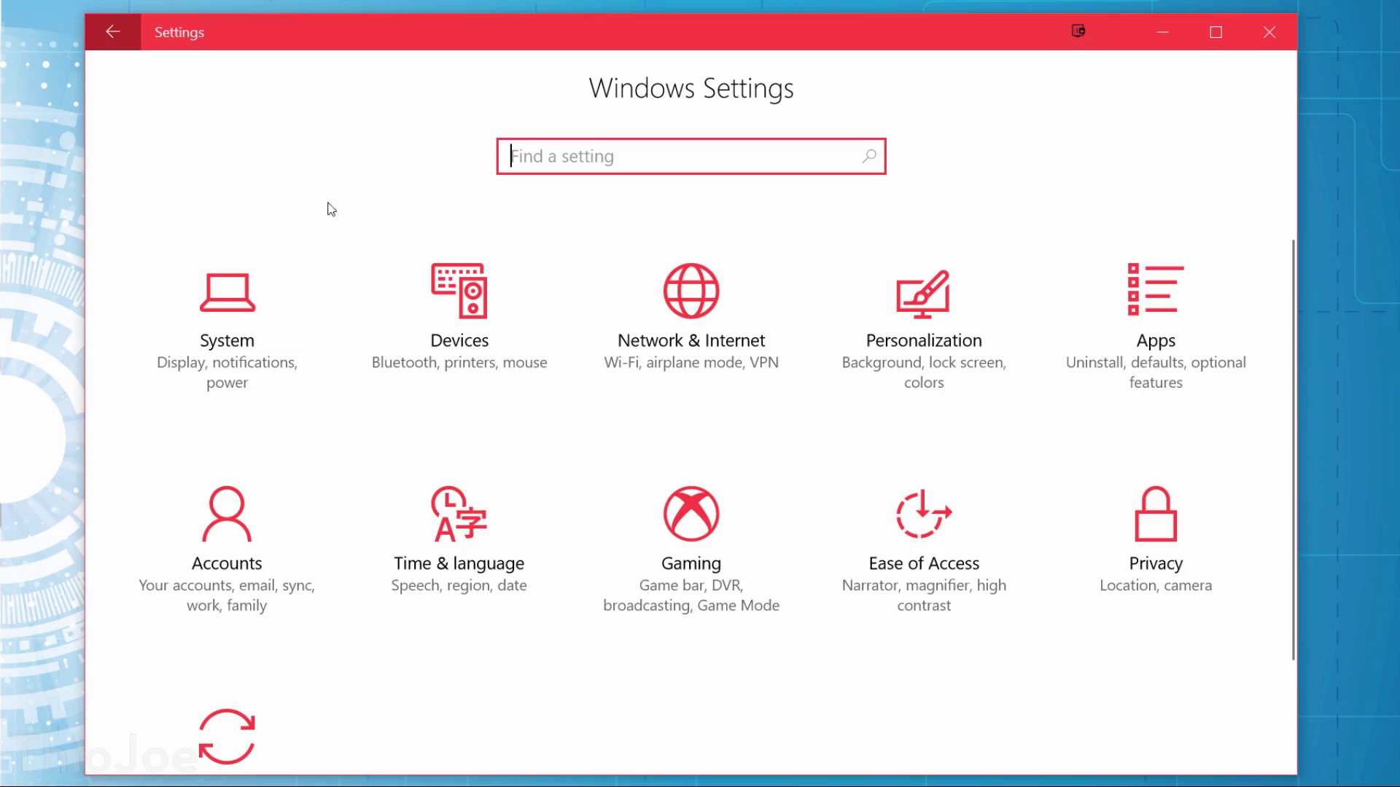
Step: Turn off lock-screen notifications, hide notifications when duplicating the screen, and disable Windows tips
{"action": "left_click", "coordinate": [302, 323]}
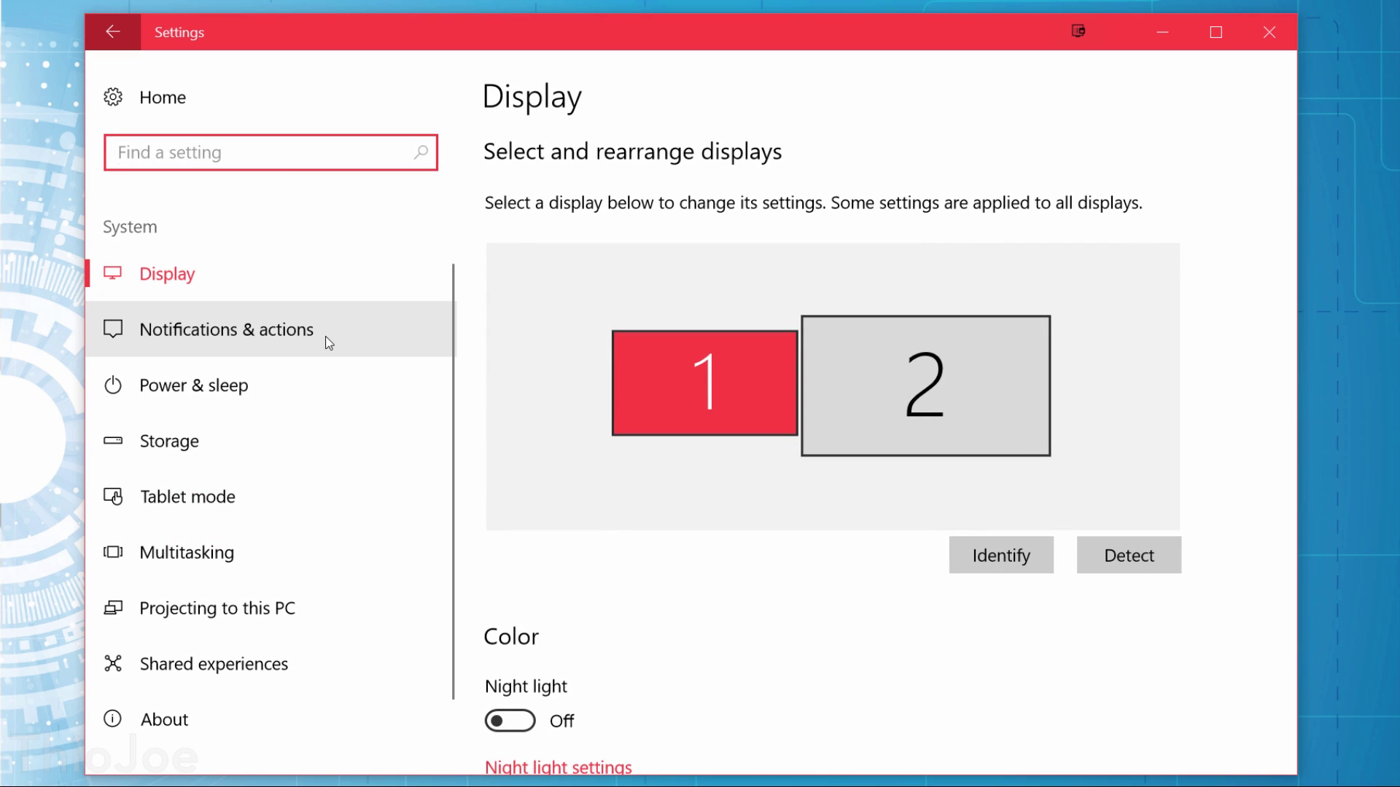
{"action": "left_click", "coordinate": [326, 338]}
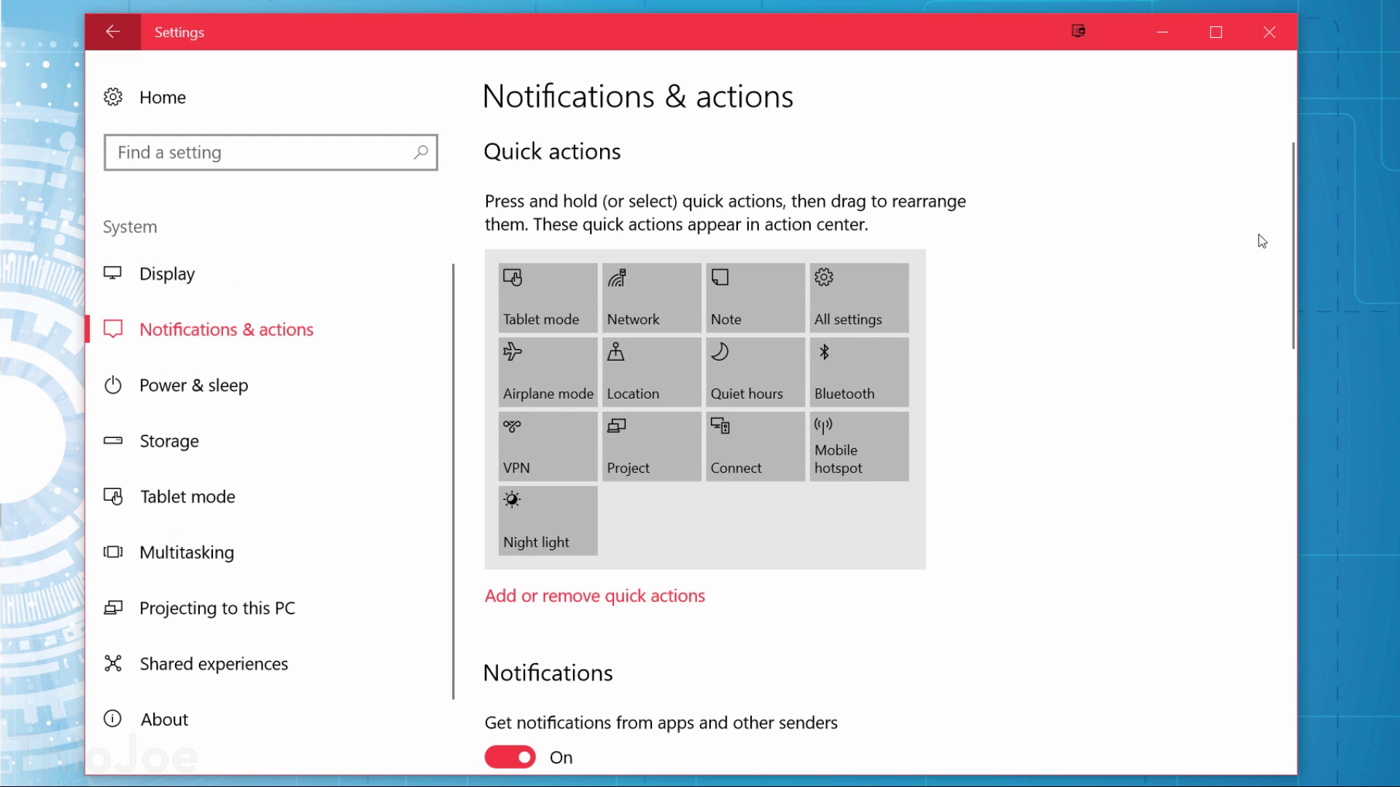
{"action": "left_click_drag", "start_coordinate": [1285, 206], "coordinate": [1259, 530]}
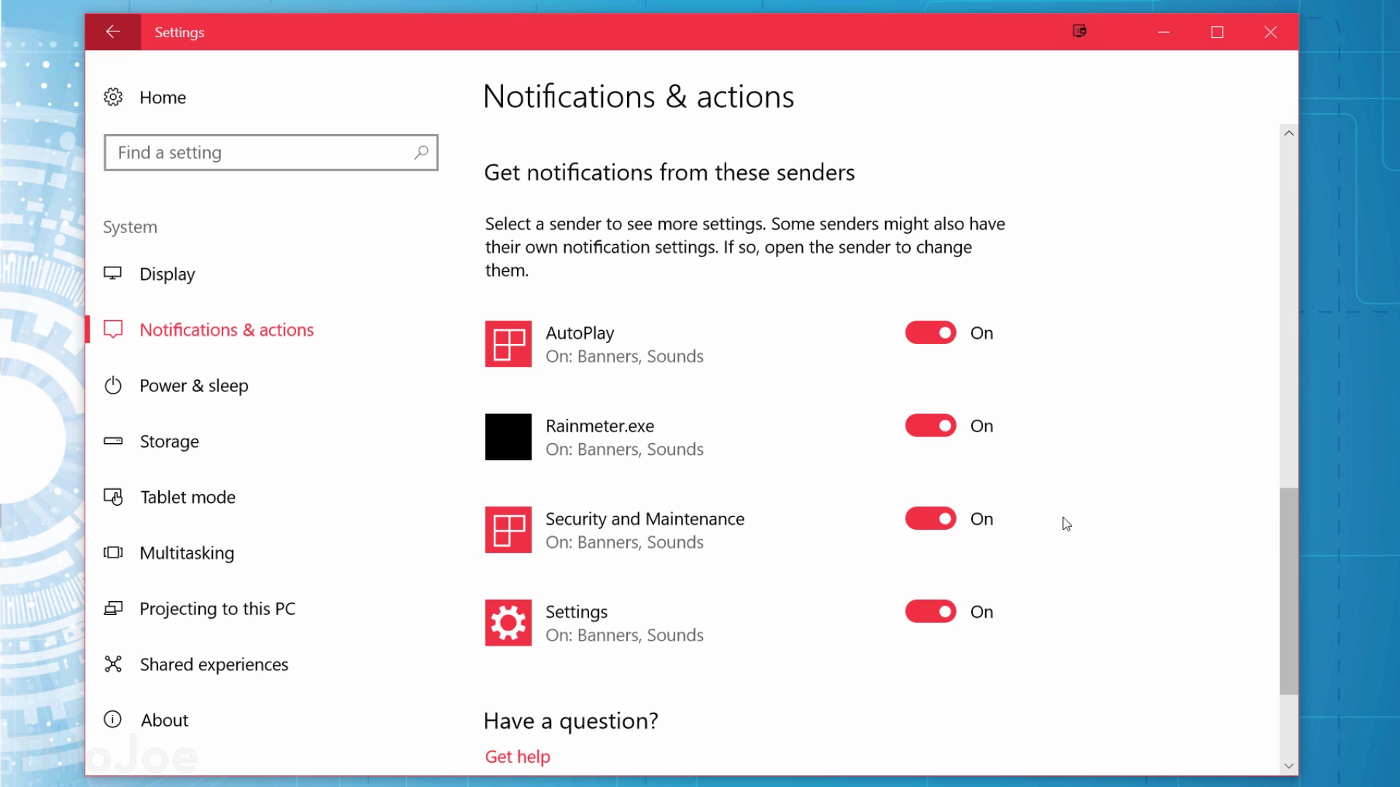
{"action": "scroll", "coordinate": [818, 642], "scroll_direction": "down", "scroll_amount": 1}
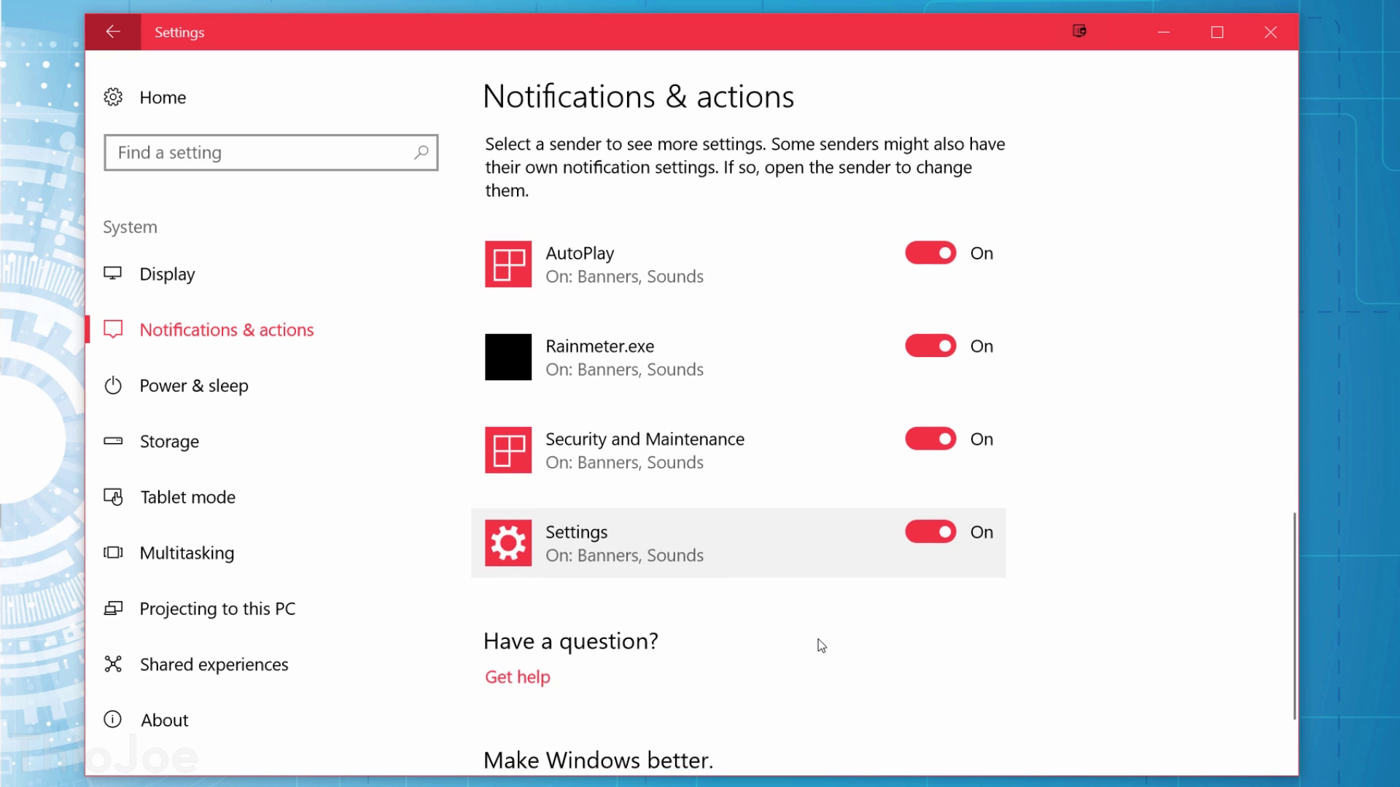
{"action": "scroll", "coordinate": [1021, 437], "scroll_direction": "up", "scroll_amount": 8}
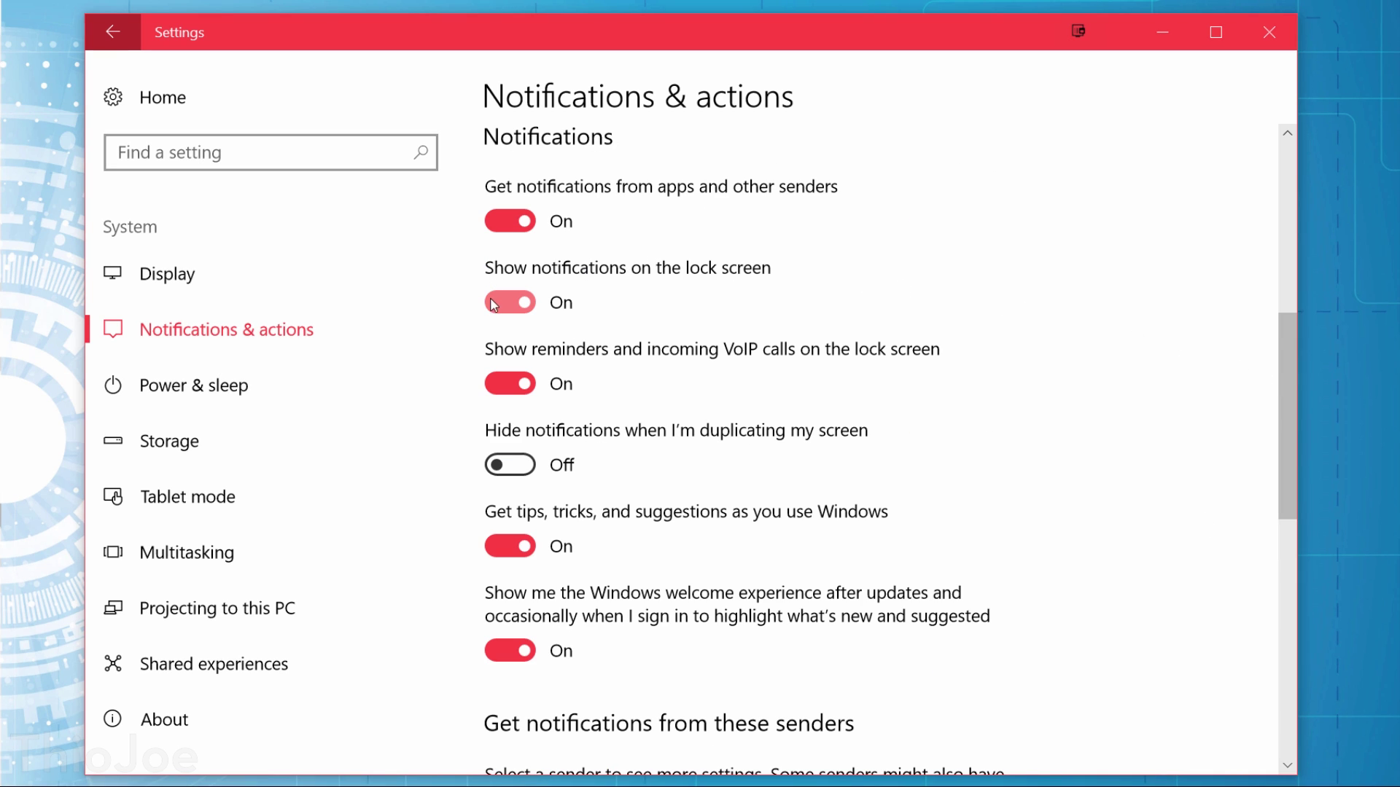
{"action": "left_click", "coordinate": [511, 310]}
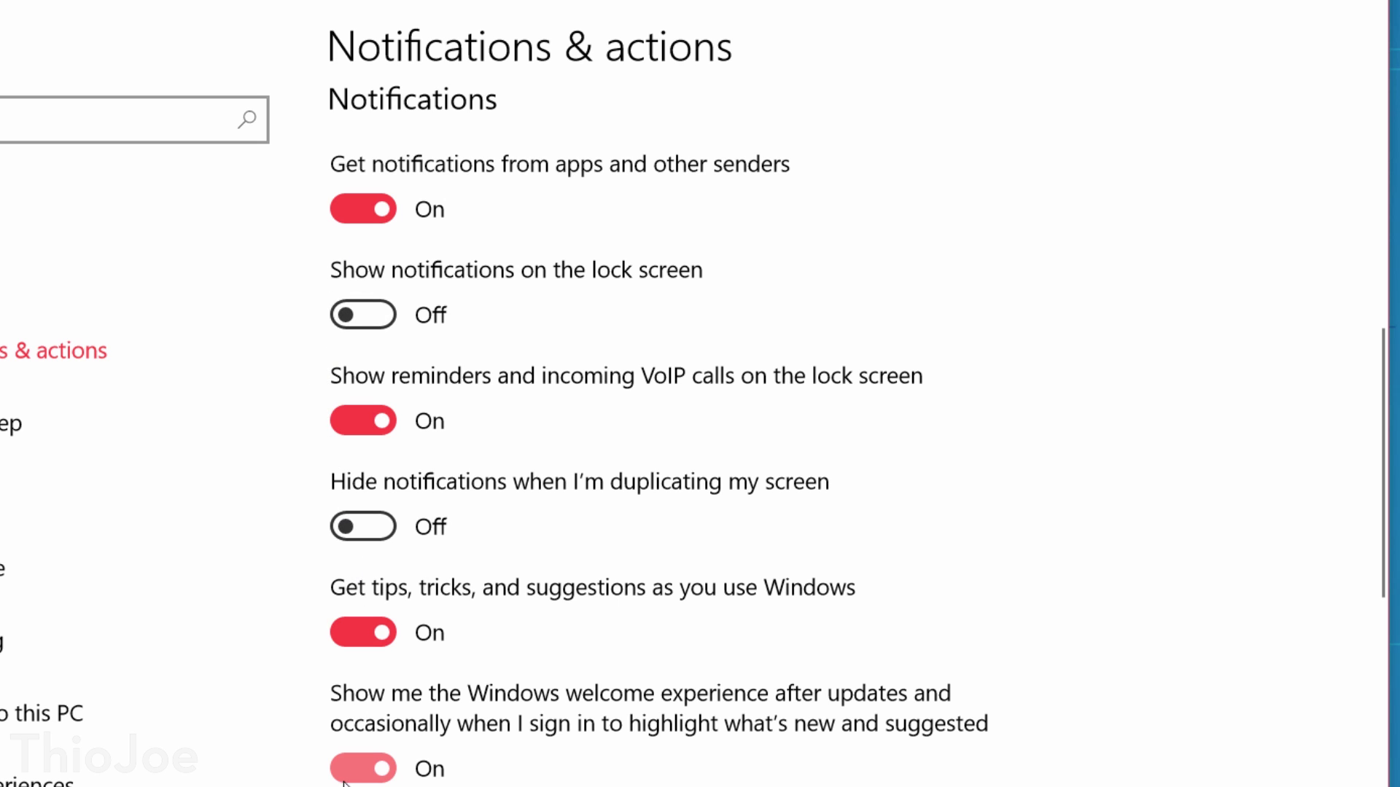
{"action": "left_click", "coordinate": [375, 536]}
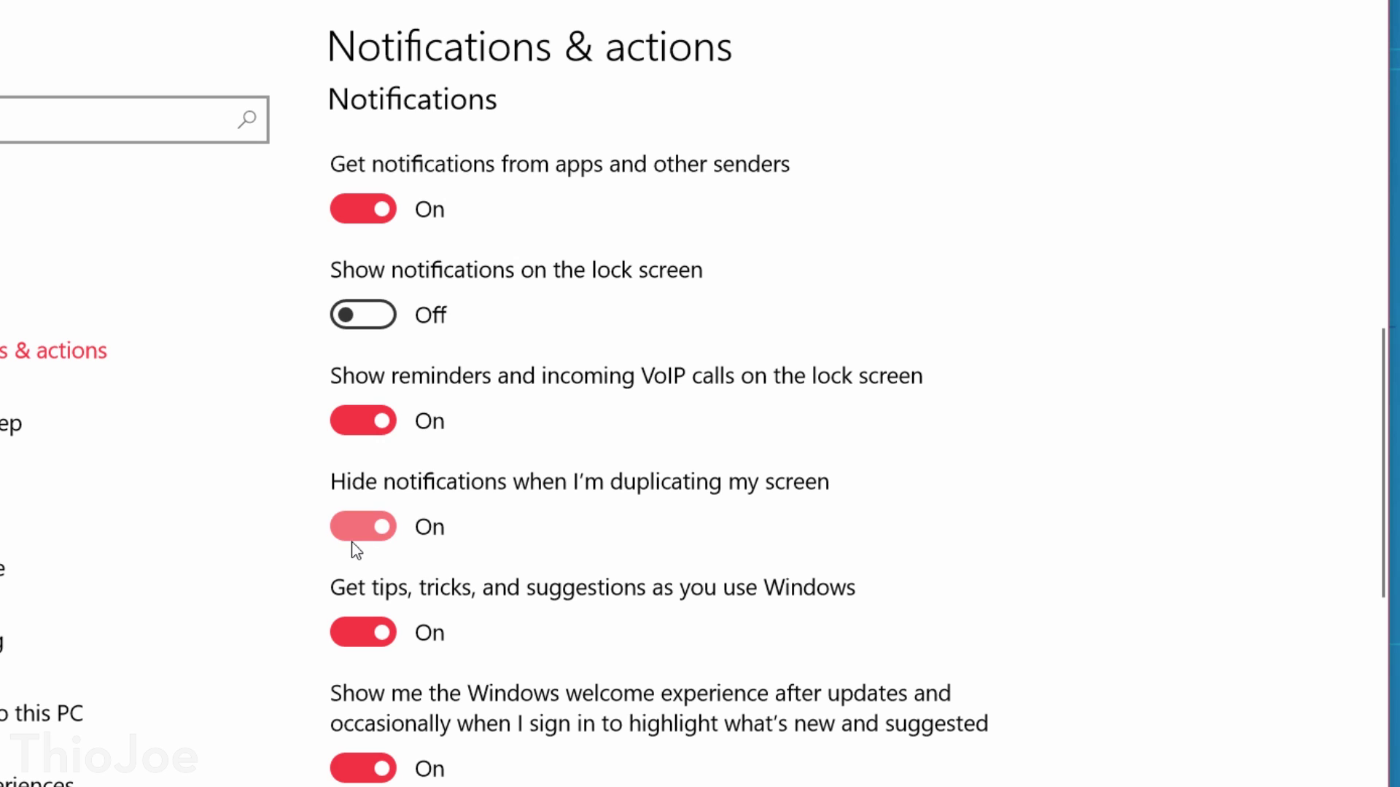
{"action": "left_click", "coordinate": [366, 632]}
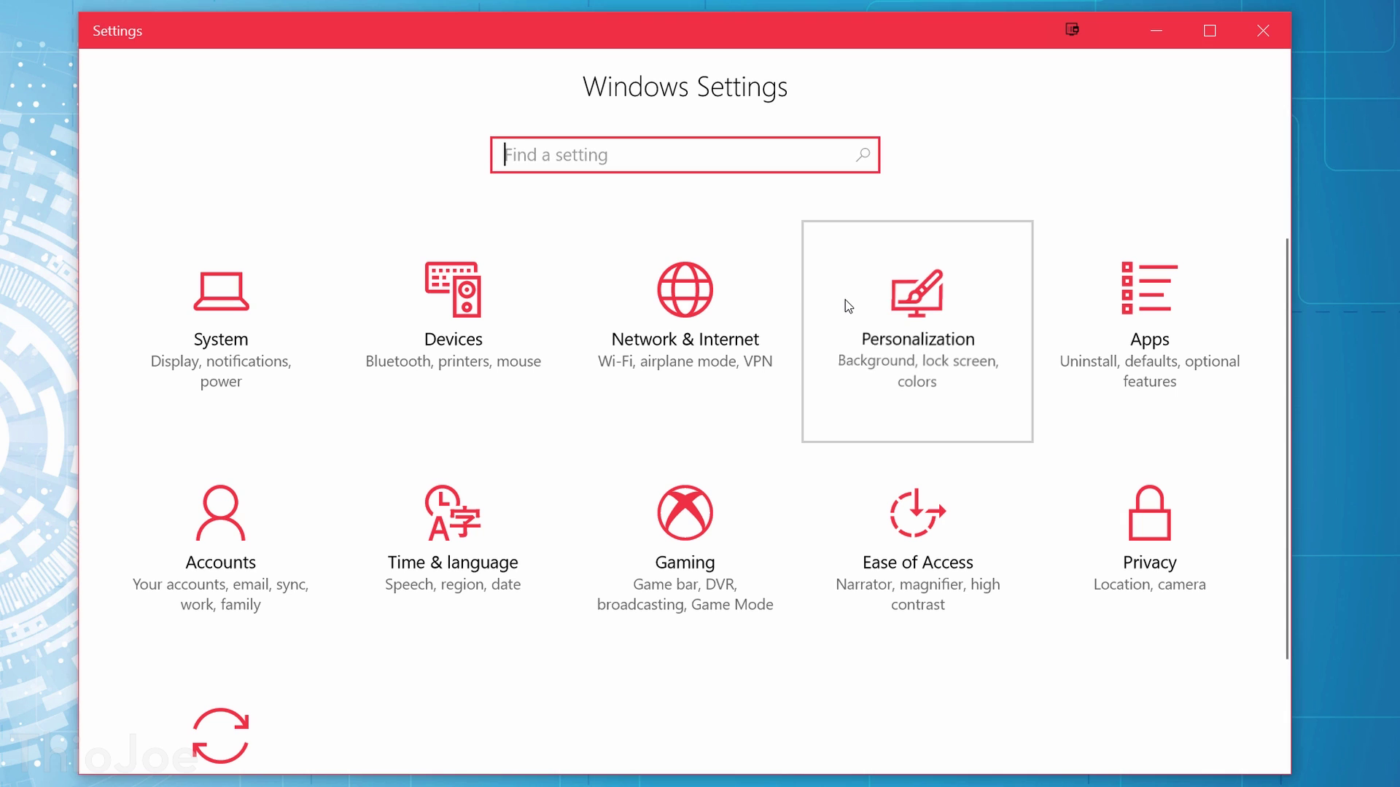
Step: Switch 'Occasionally show suggestions in Start' to Off under Personalization > Start
{"action": "left_click", "coordinate": [846, 300]}
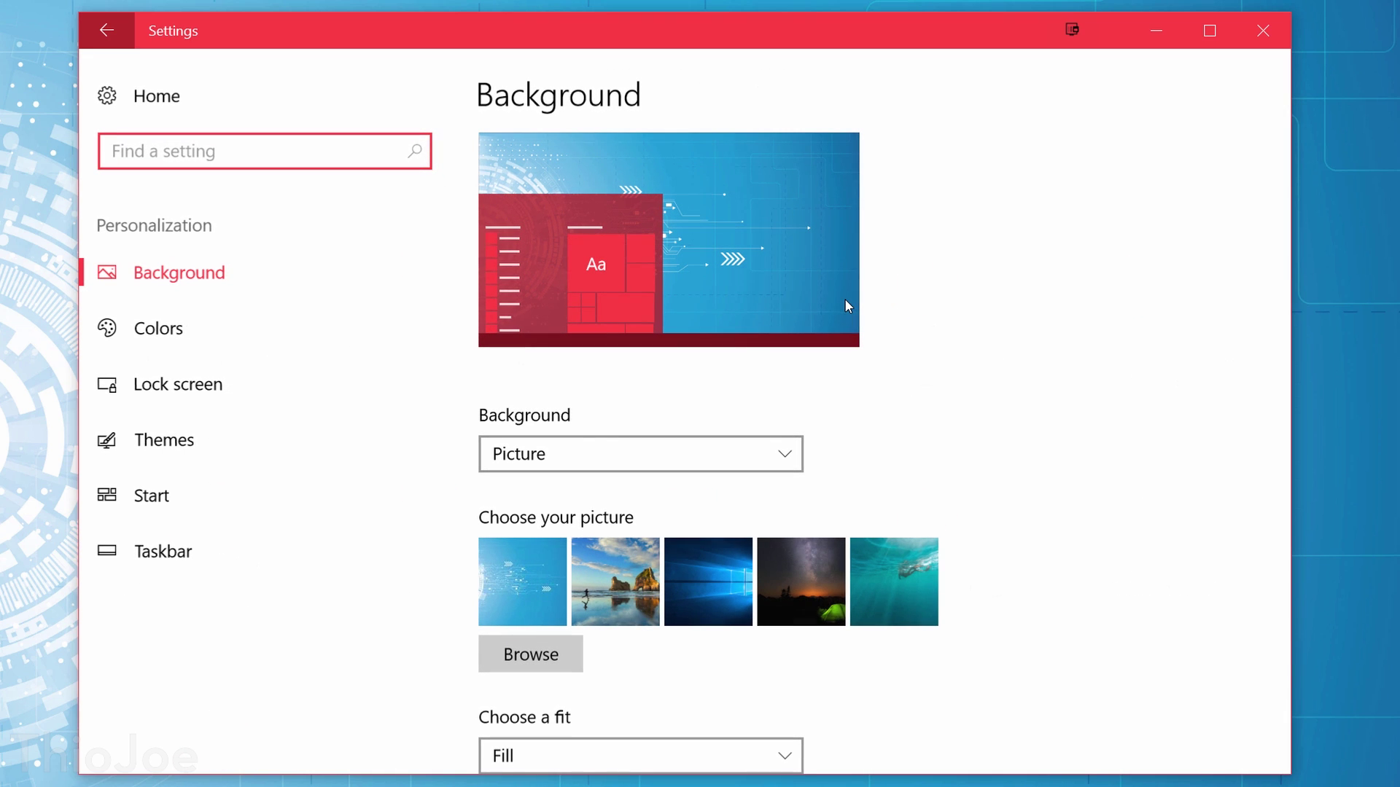
{"action": "left_click", "coordinate": [356, 498]}
{"action": "scroll", "coordinate": [733, 515], "scroll_direction": "down", "scroll_amount": 4}
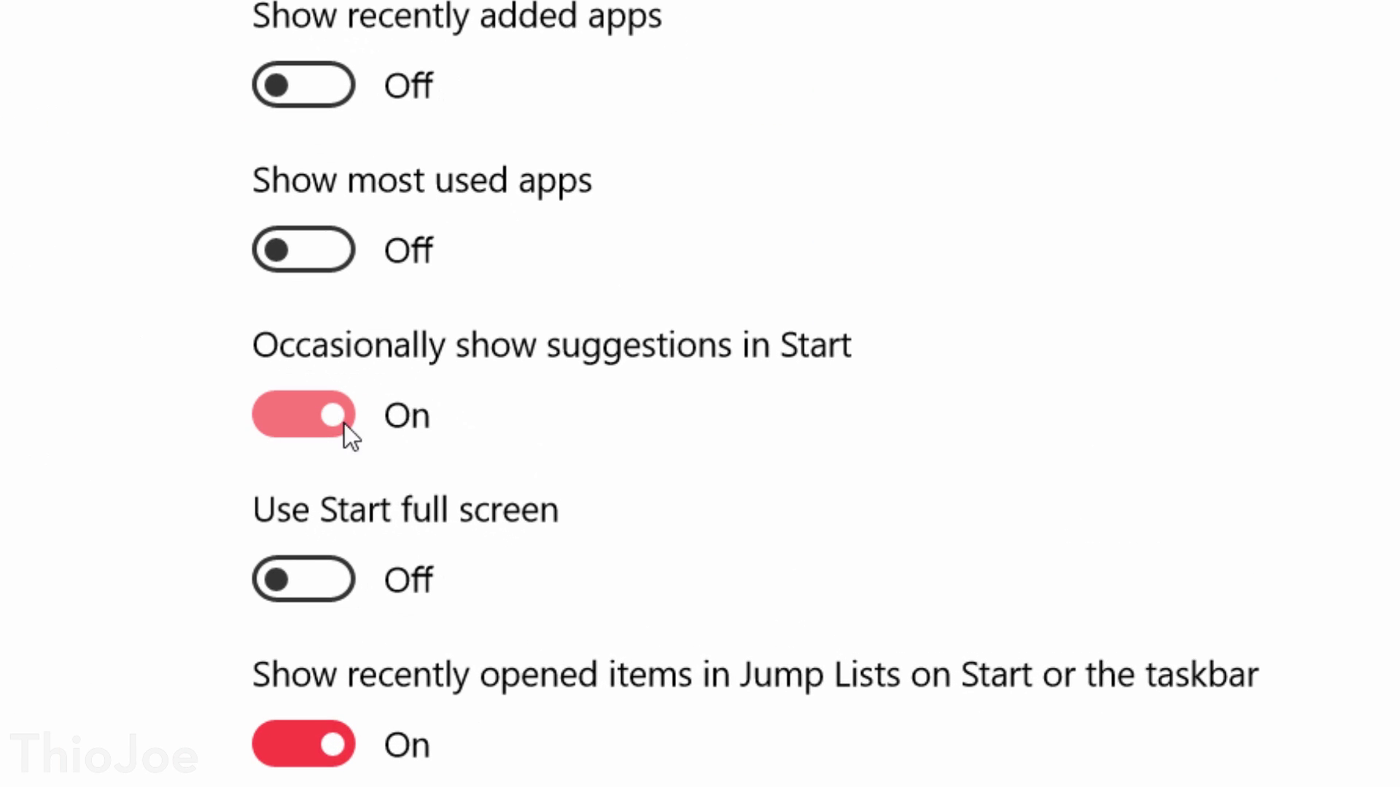
{"action": "left_click", "coordinate": [292, 425]}
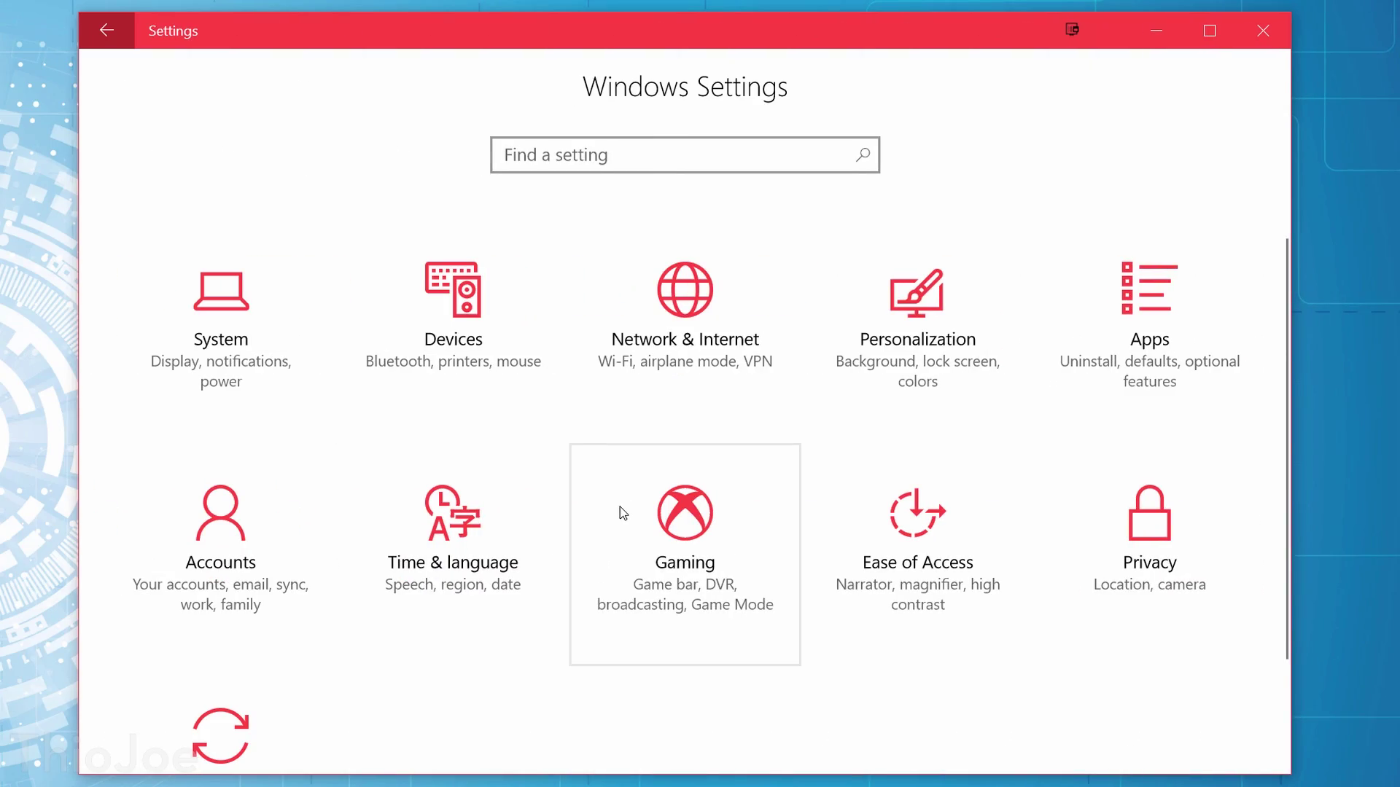
Step: Turn off Game DVR's 'Record in the background while I'm playing a game'
{"action": "left_click", "coordinate": [613, 516]}
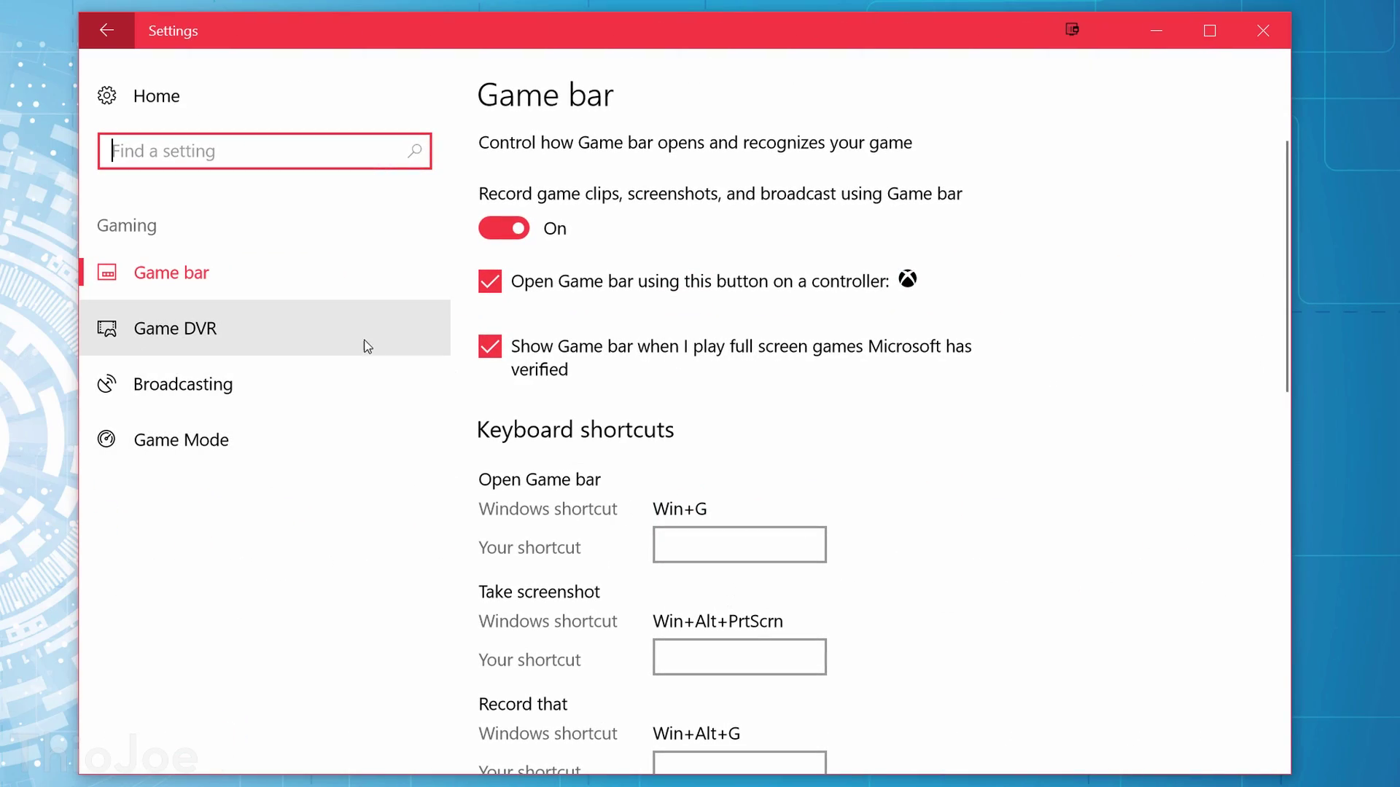
{"action": "left_click", "coordinate": [282, 335]}
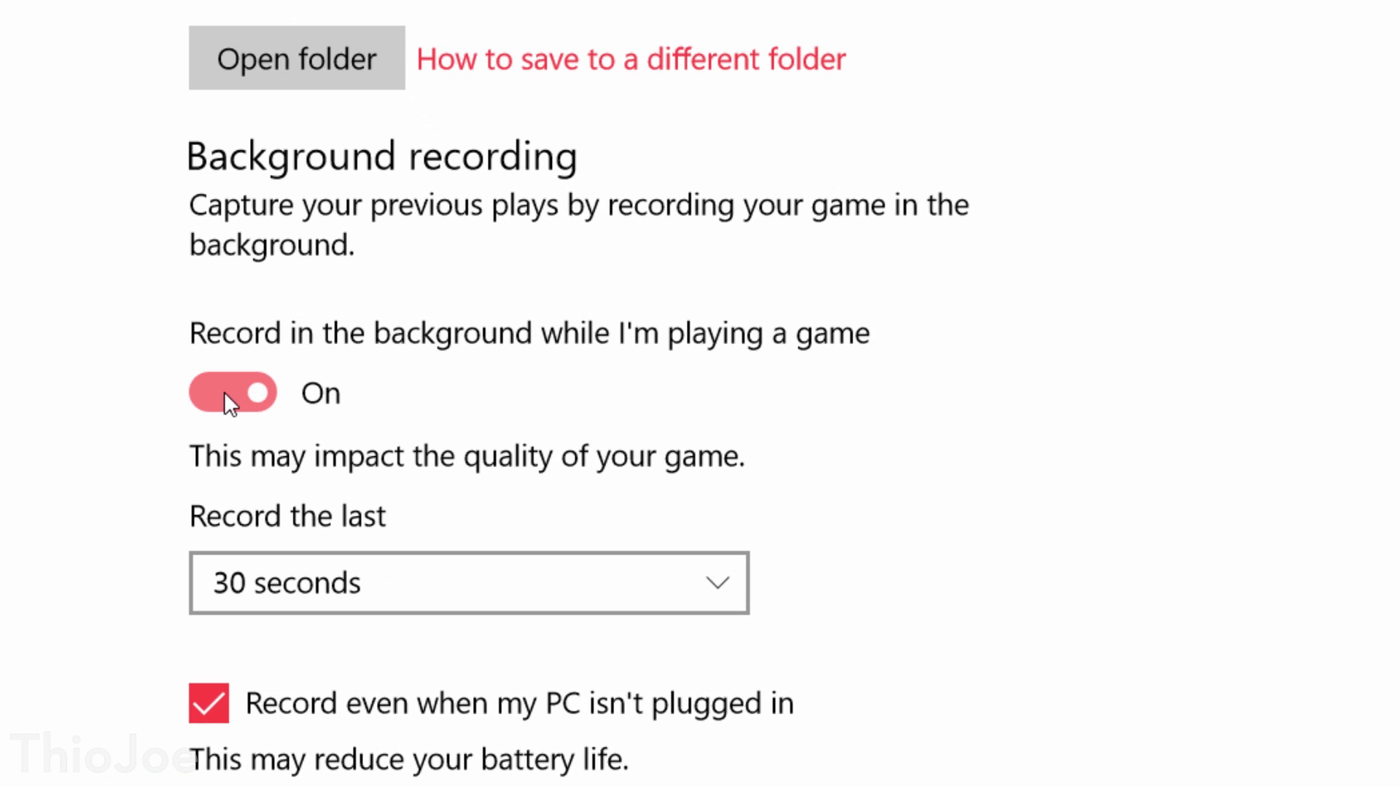
{"action": "left_click", "coordinate": [213, 383]}
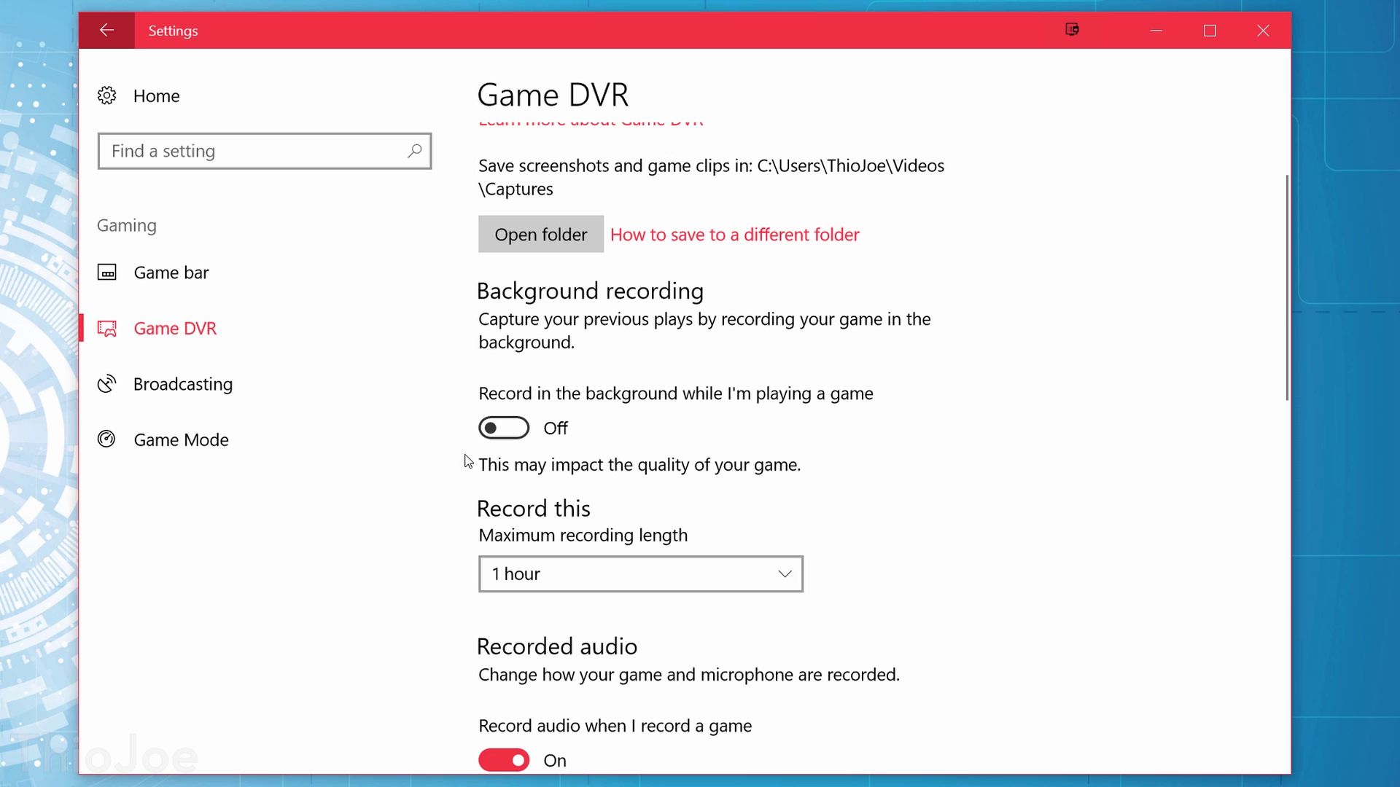
{"action": "left_click", "coordinate": [275, 450]}
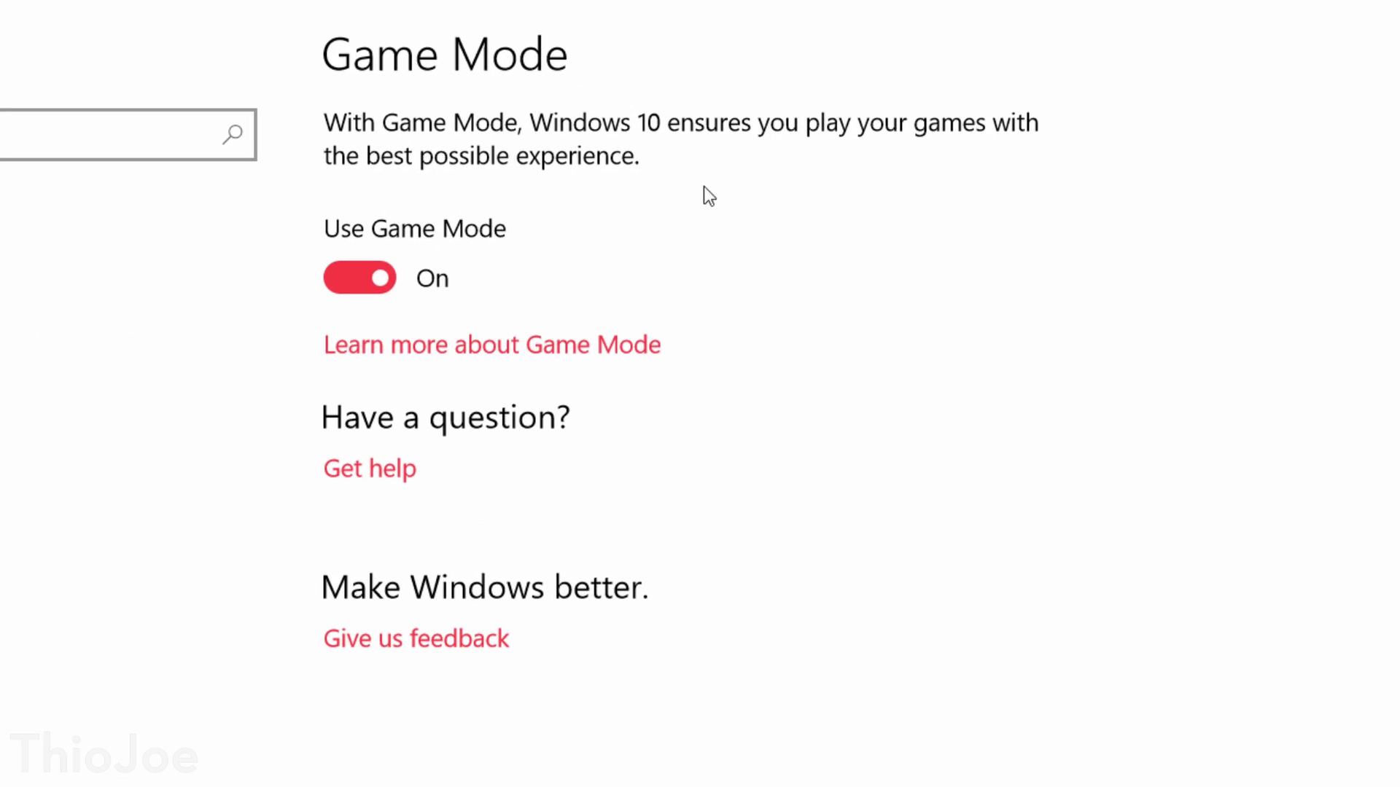
Step: Switch Use Game Mode off after several toggles and a brief look at Game DVR
{"action": "left_click", "coordinate": [364, 290]}
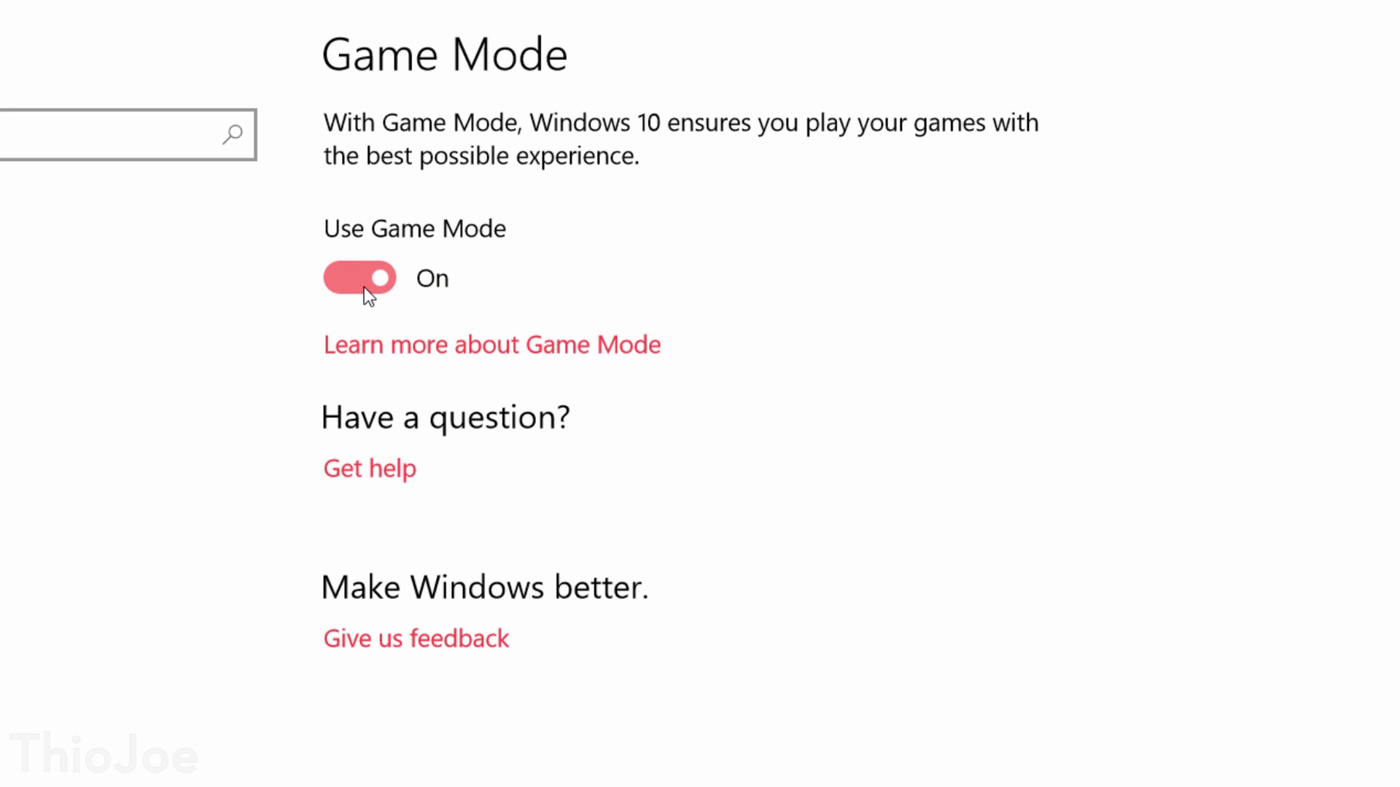
{"action": "left_click", "coordinate": [365, 286]}
{"action": "left_click", "coordinate": [365, 287]}
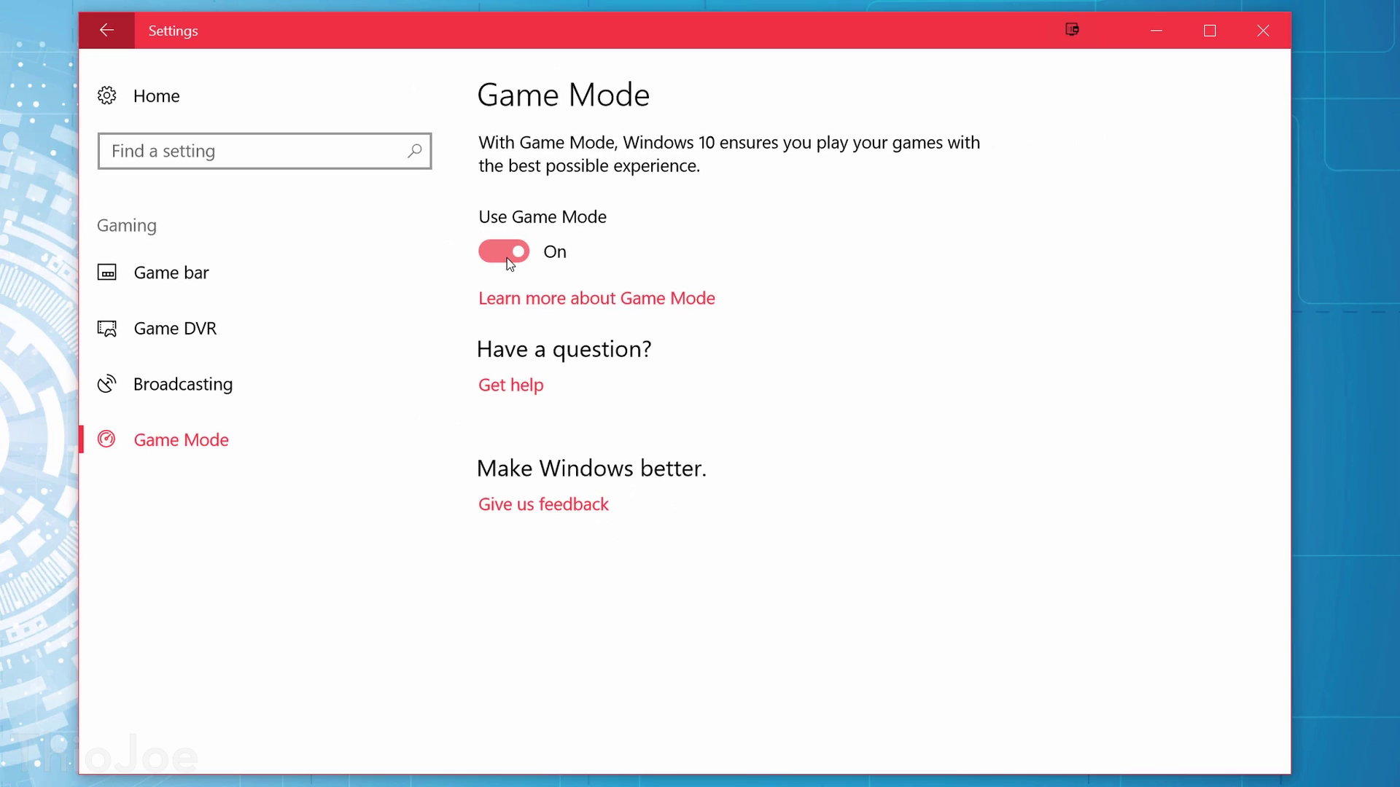
{"action": "left_click", "coordinate": [509, 262]}
{"action": "left_click", "coordinate": [516, 263]}
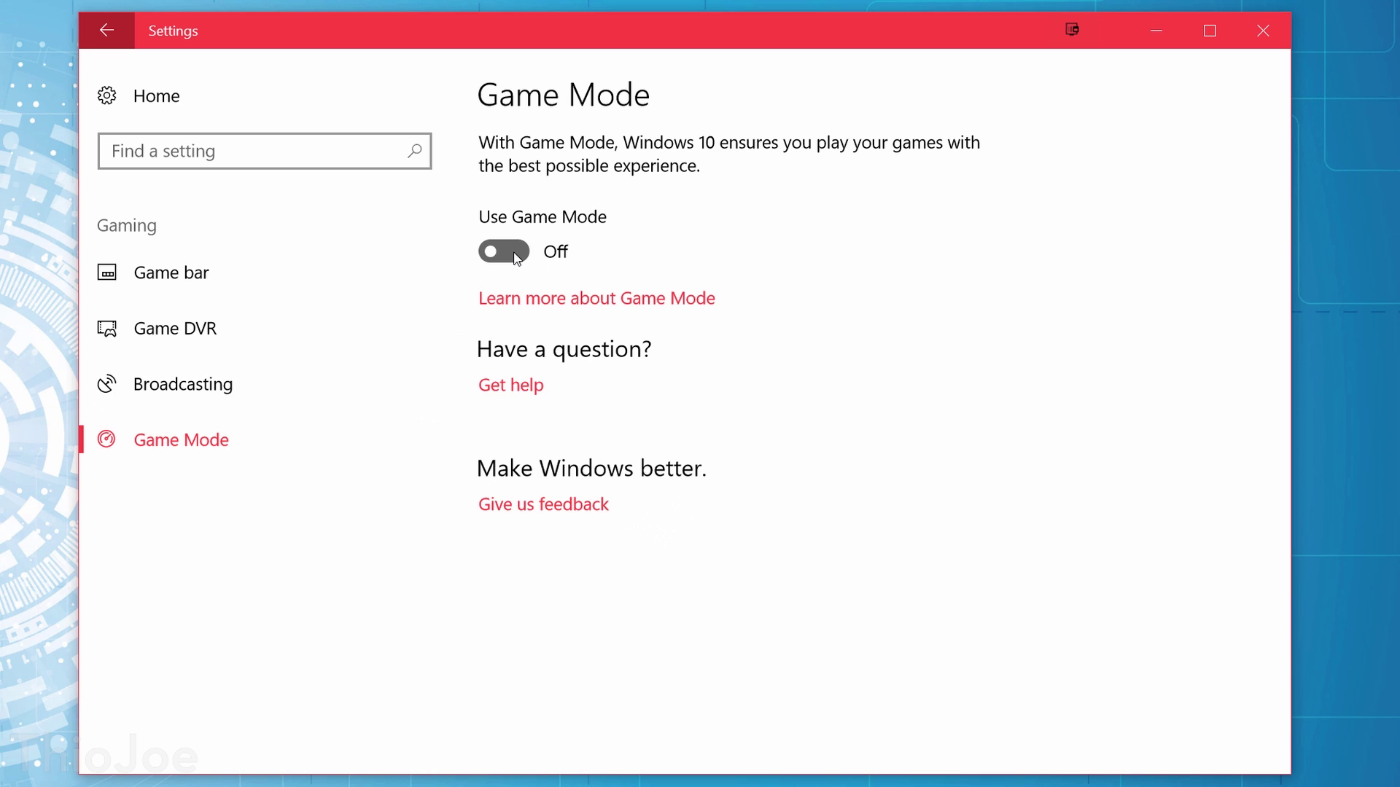
{"action": "left_click", "coordinate": [504, 261]}
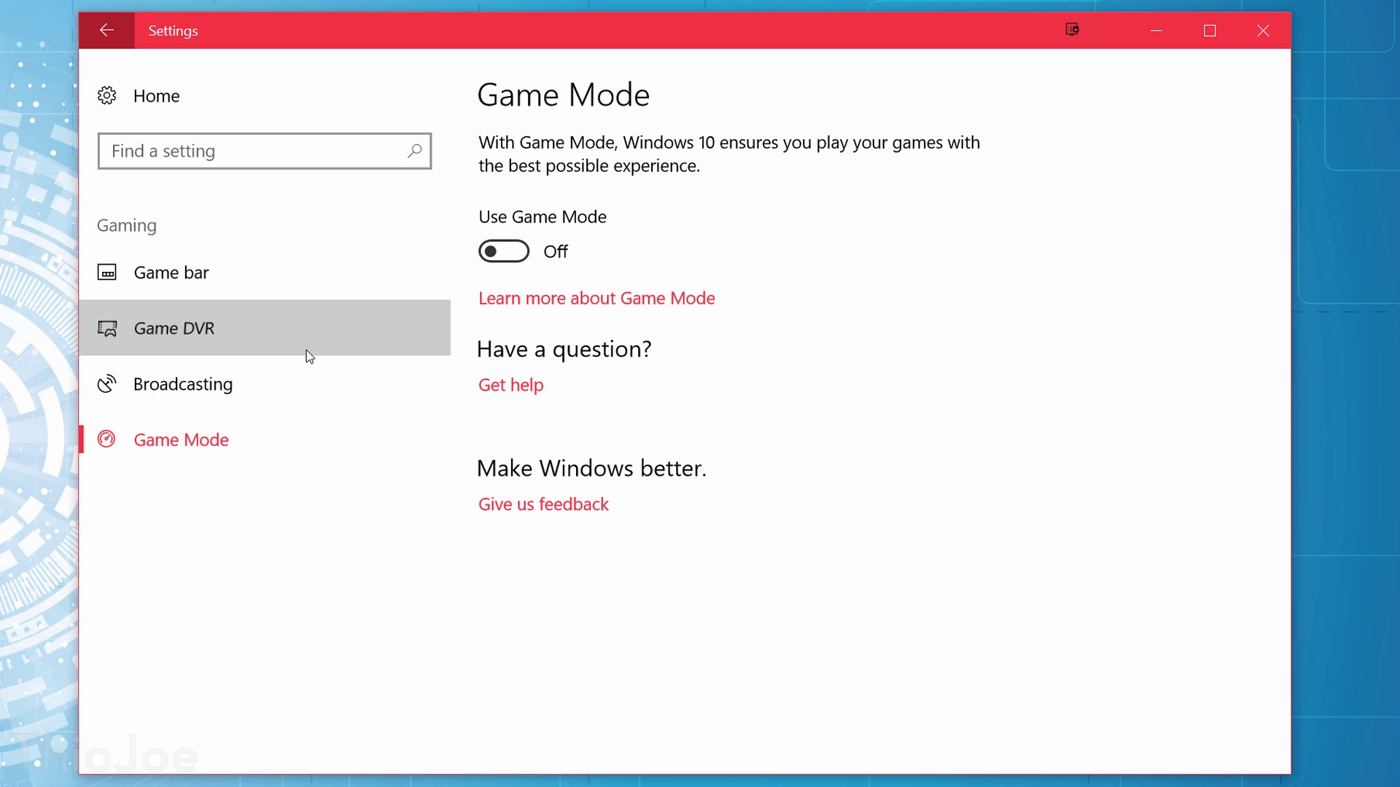
{"action": "left_click", "coordinate": [291, 441]}
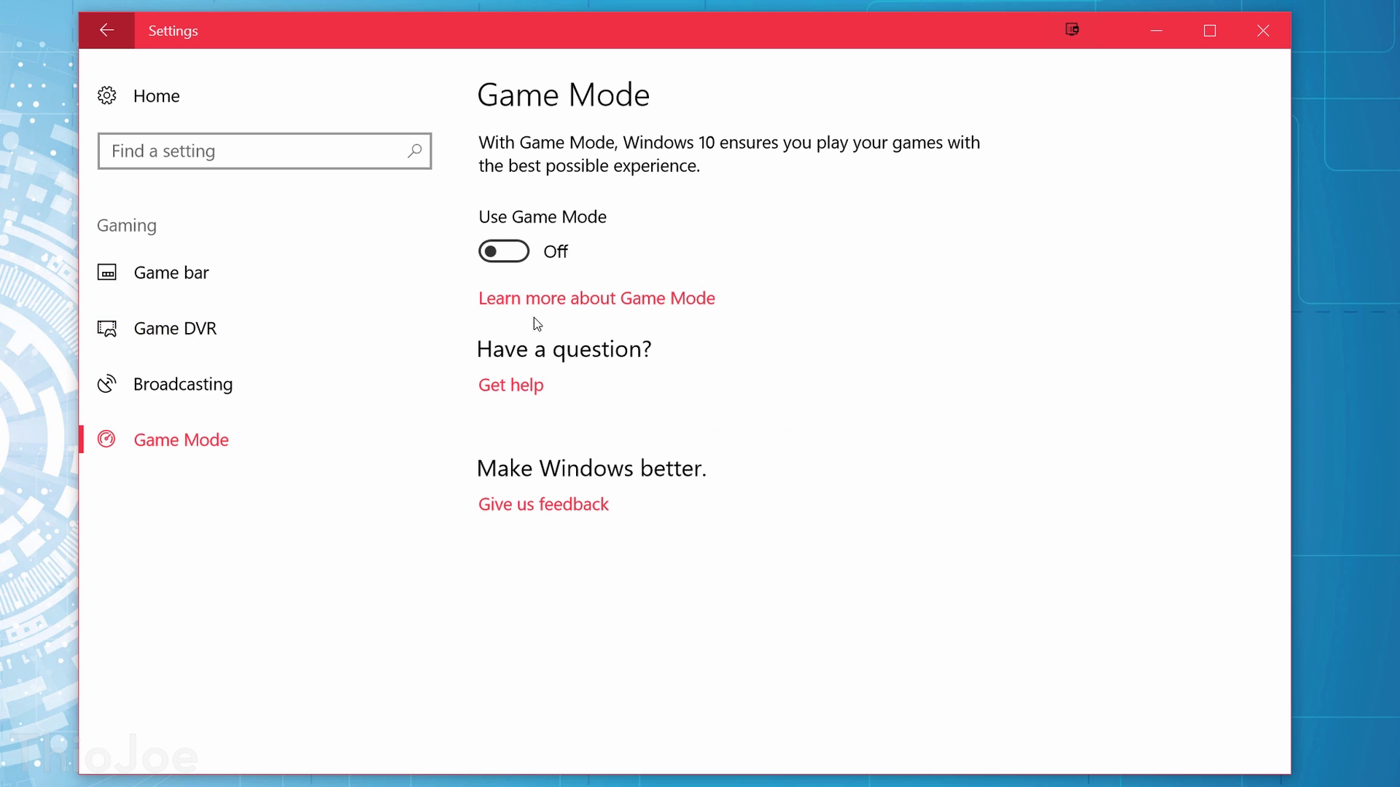
{"action": "left_click", "coordinate": [519, 255]}
{"action": "left_click", "coordinate": [513, 256]}
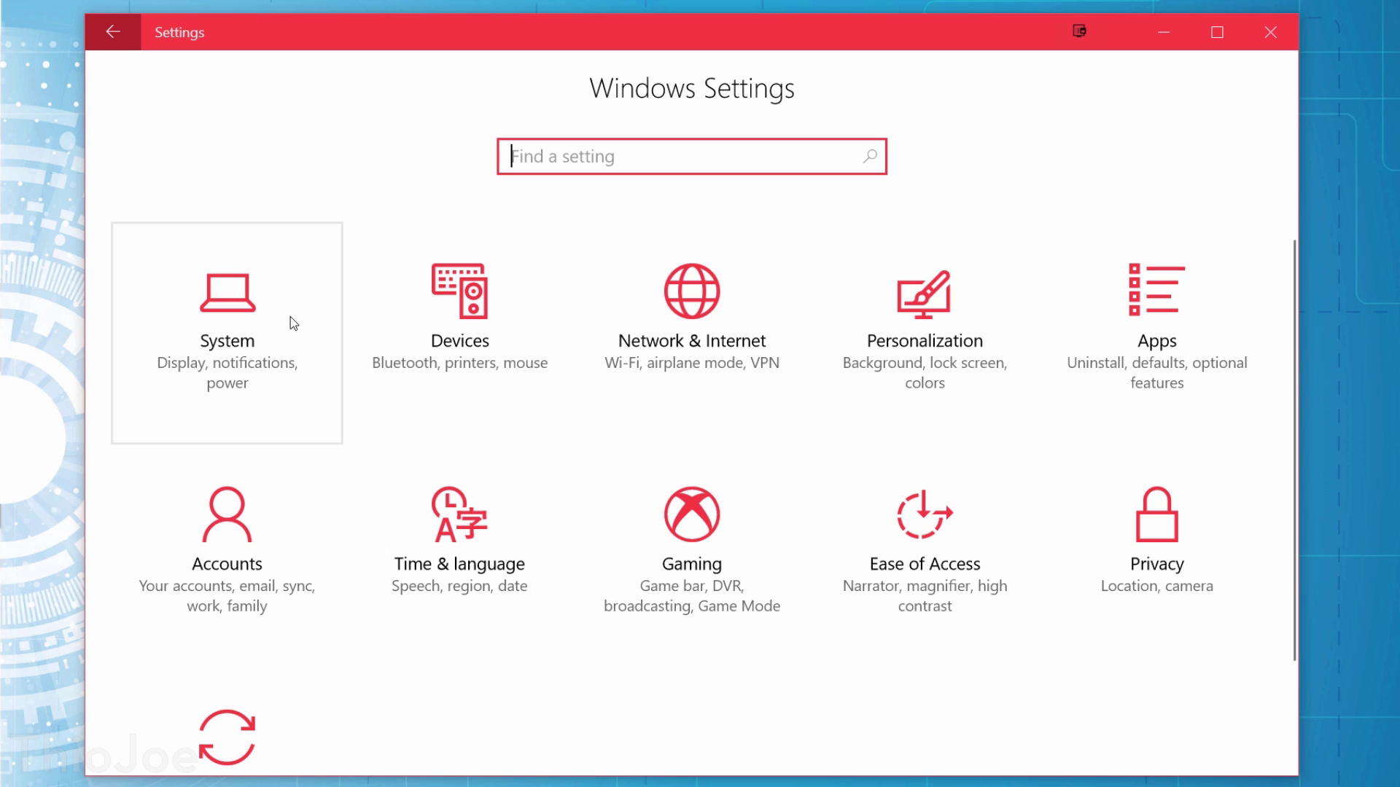
Step: On the System Display page, try Night light on and off, leave it Off, and open its settings
{"action": "left_click", "coordinate": [290, 317]}
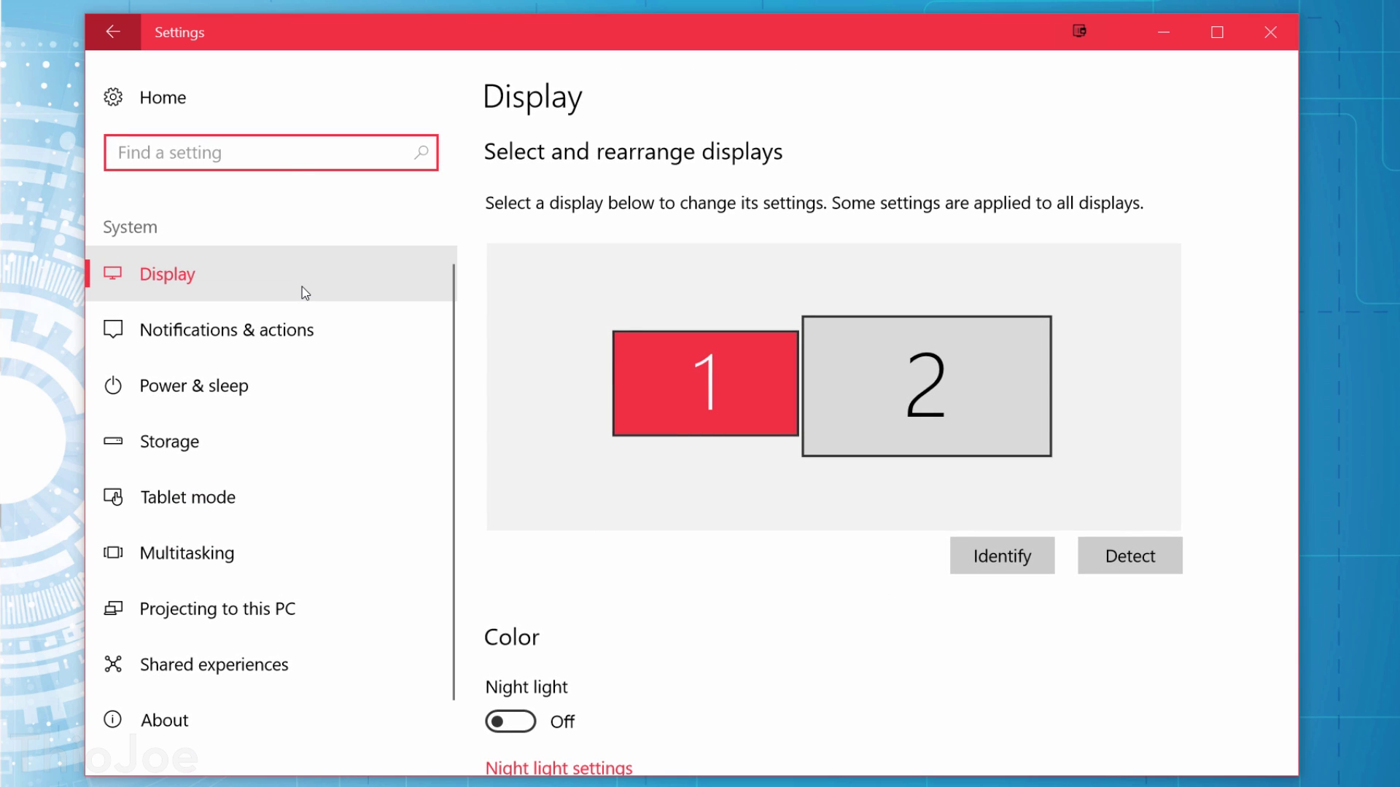
{"action": "scroll", "coordinate": [518, 334], "scroll_direction": "down", "scroll_amount": 3}
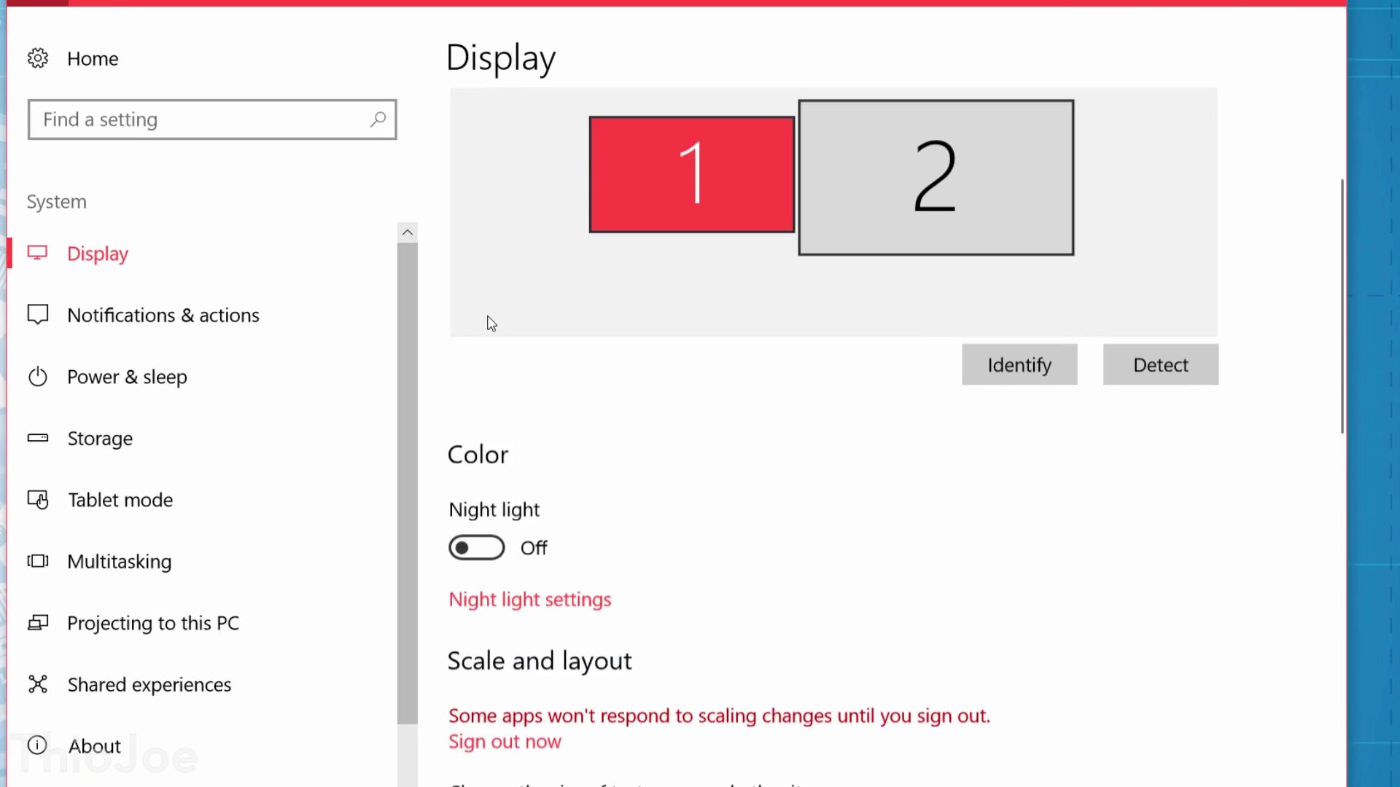
{"action": "scroll", "coordinate": [491, 323], "scroll_direction": "down", "scroll_amount": 3}
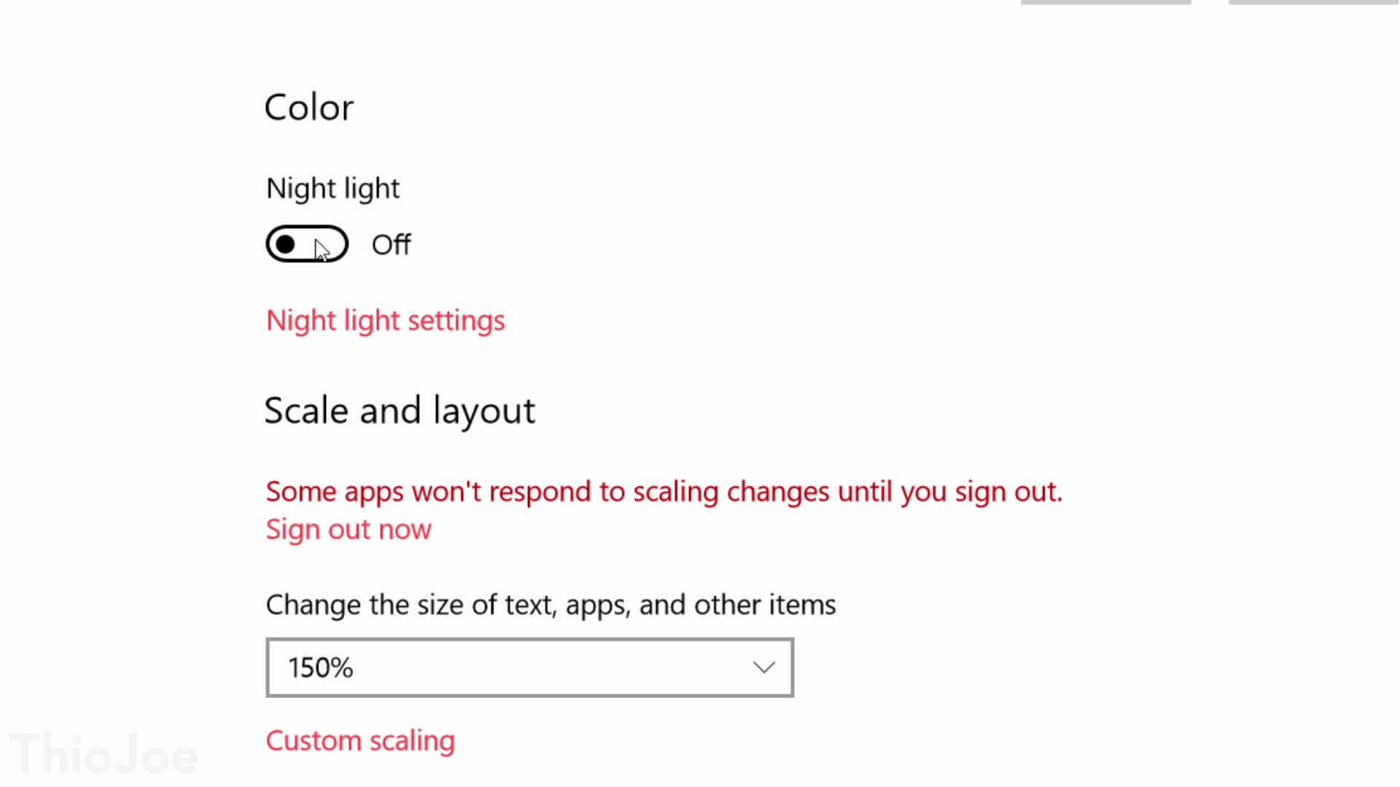
{"action": "left_click", "coordinate": [321, 248]}
{"action": "left_click", "coordinate": [309, 238]}
{"action": "left_click", "coordinate": [309, 238]}
{"action": "left_click", "coordinate": [307, 245]}
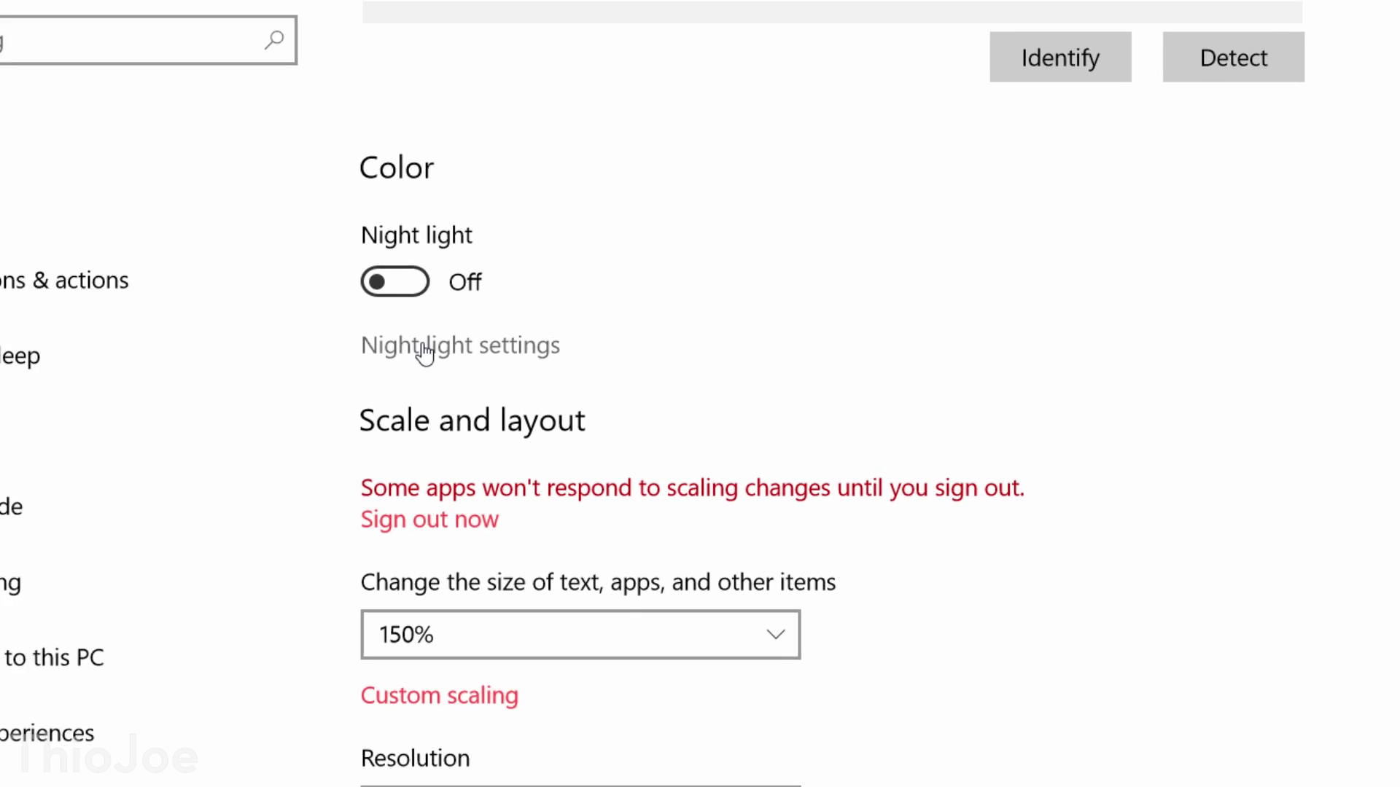
{"action": "left_click", "coordinate": [342, 323]}
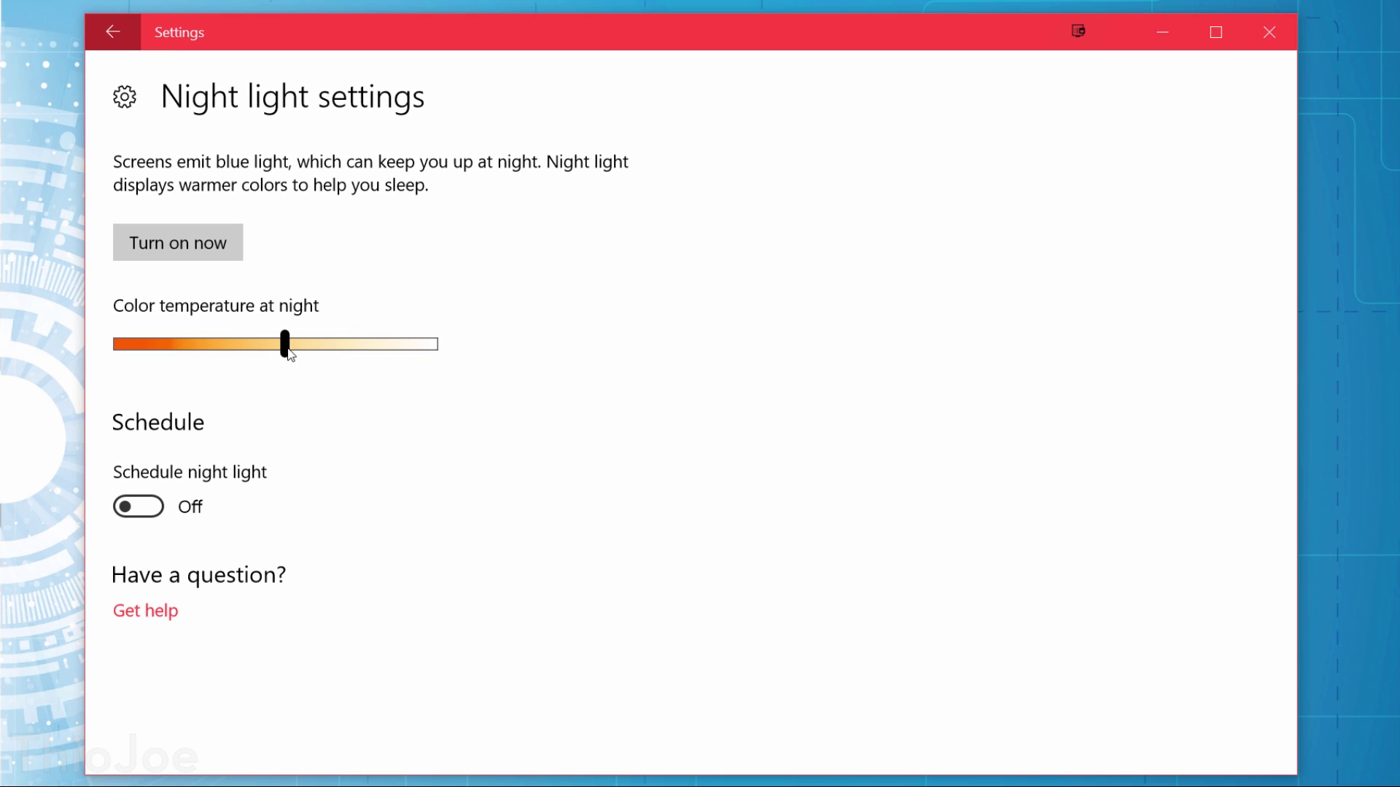
Step: Preview warmer night colour temperatures, then settle the slider near the middle with Night light off
{"action": "left_click_drag", "start_coordinate": [289, 352], "coordinate": [129, 354]}
{"action": "left_click_drag", "start_coordinate": [345, 348], "coordinate": [318, 349]}
{"action": "left_click", "coordinate": [210, 255]}
{"action": "left_click_drag", "start_coordinate": [309, 351], "coordinate": [143, 352]}
{"action": "left_click", "coordinate": [187, 257]}
{"action": "mouse_move", "coordinate": [272, 348]}
{"action": "left_mouse_down"}
{"action": "mouse_move", "coordinate": [182, 348]}
{"action": "mouse_move", "coordinate": [261, 364]}
{"action": "left_mouse_up"}
Step: Schedule night light on set hours, turning on at 8:00 PM and off at 7:00 AM
{"action": "left_click", "coordinate": [146, 506]}
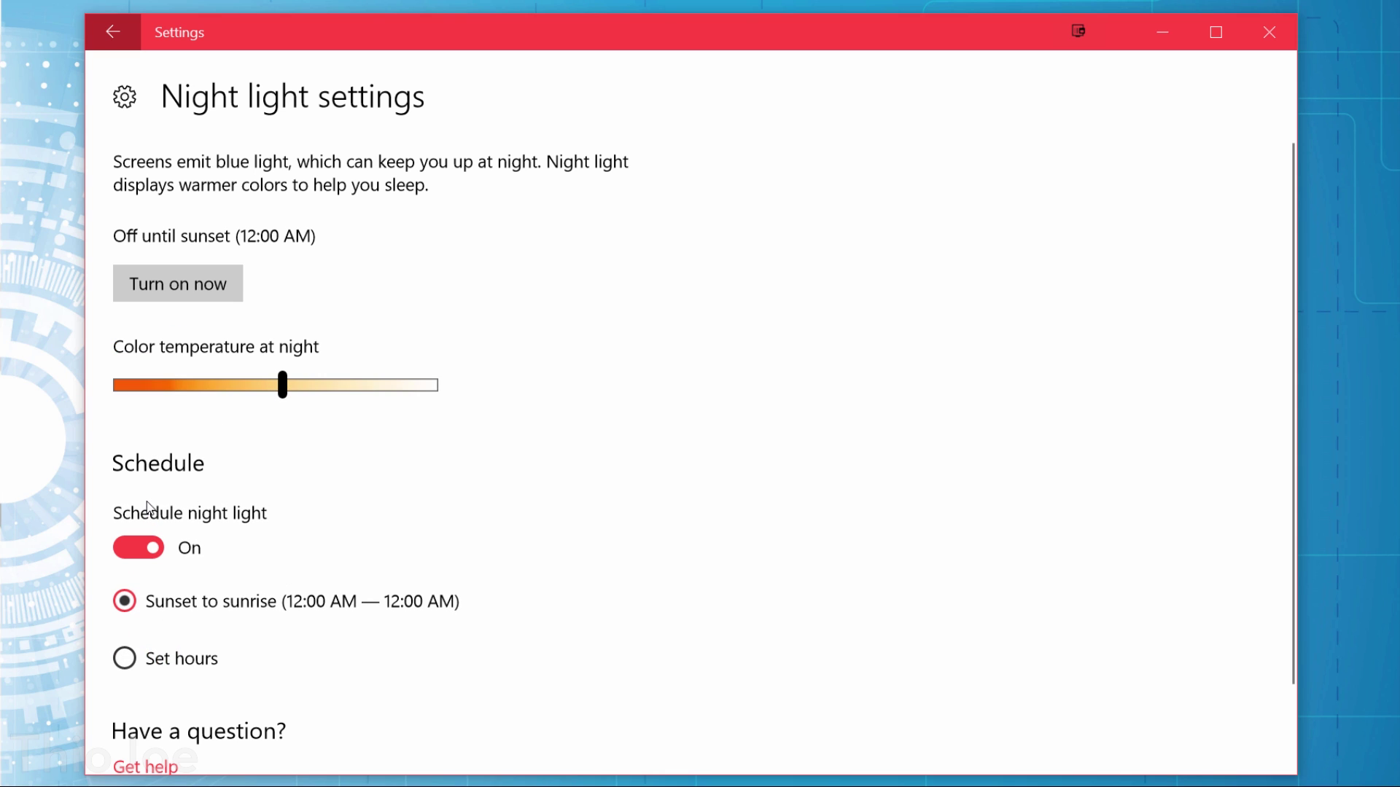
{"action": "scroll", "coordinate": [176, 467], "scroll_direction": "down", "scroll_amount": 2}
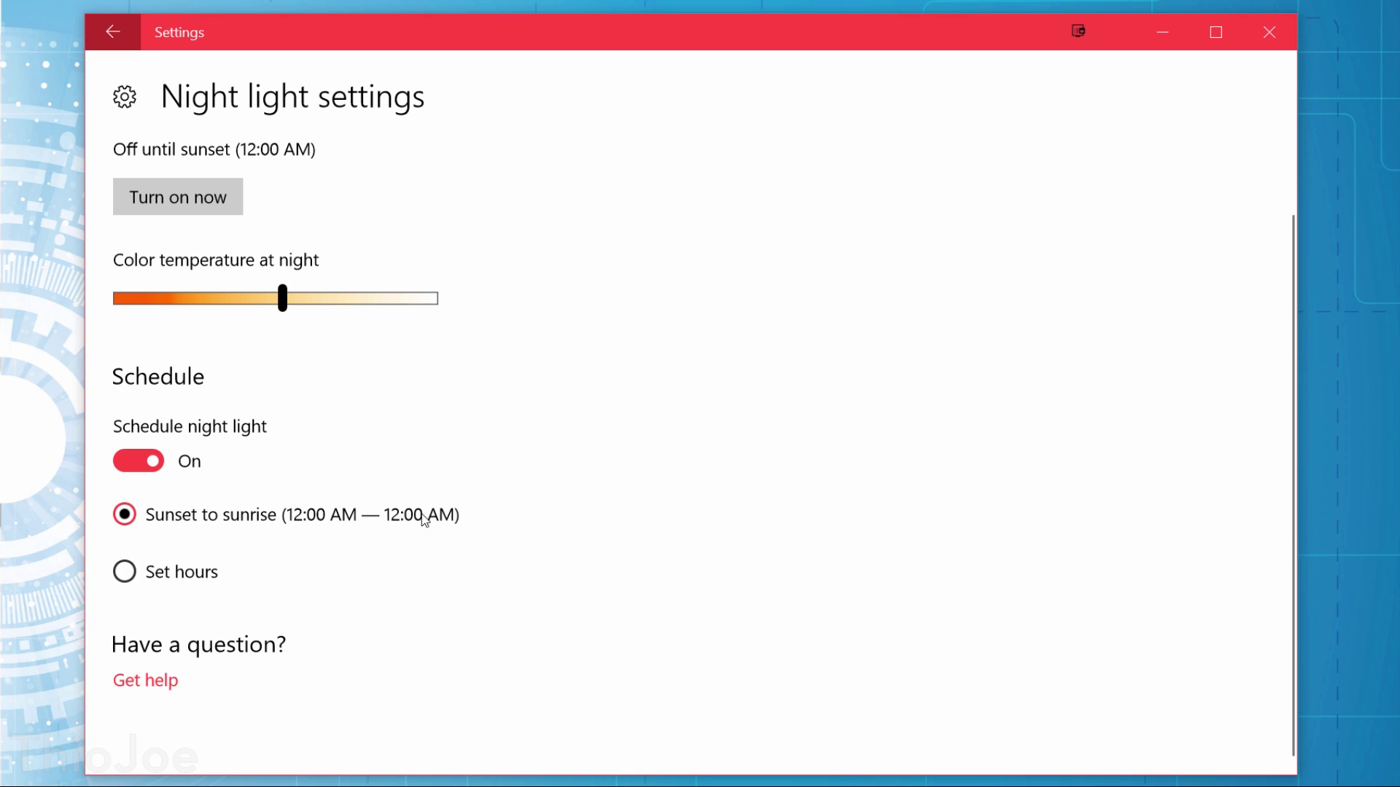
{"action": "left_click", "coordinate": [124, 571]}
{"action": "scroll", "coordinate": [276, 528], "scroll_direction": "down", "scroll_amount": 3}
{"action": "scroll", "coordinate": [276, 531], "scroll_direction": "down", "scroll_amount": 1}
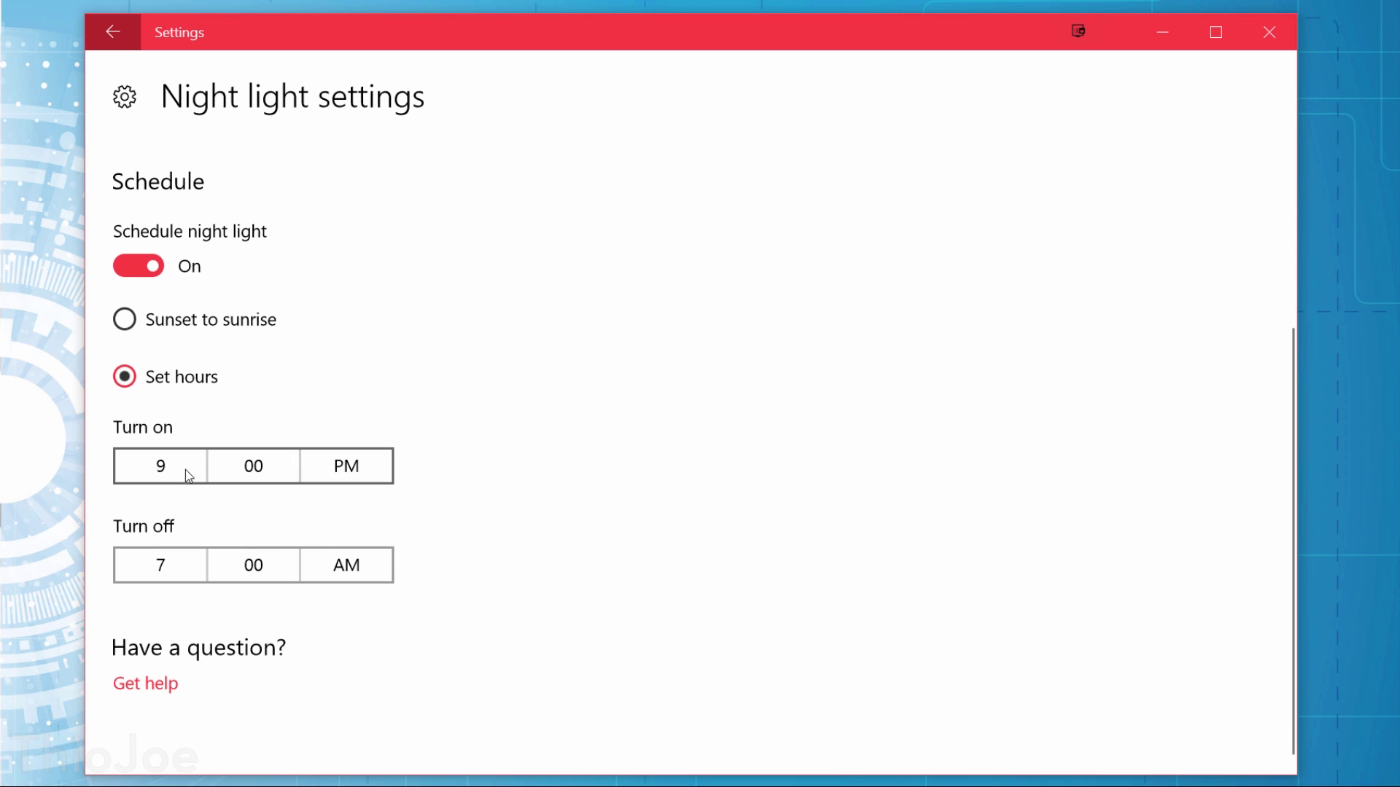
{"action": "left_click", "coordinate": [280, 470]}
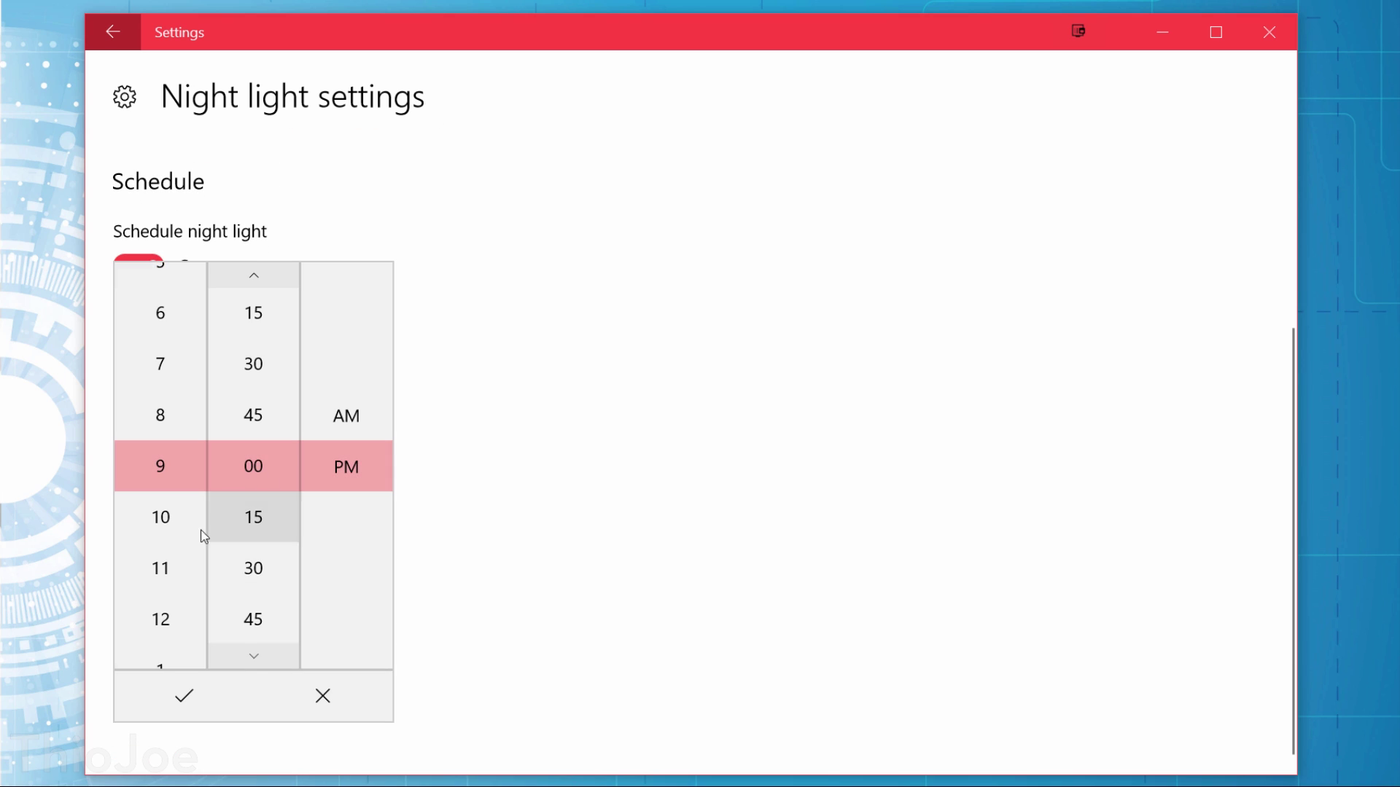
{"action": "left_click", "coordinate": [178, 412]}
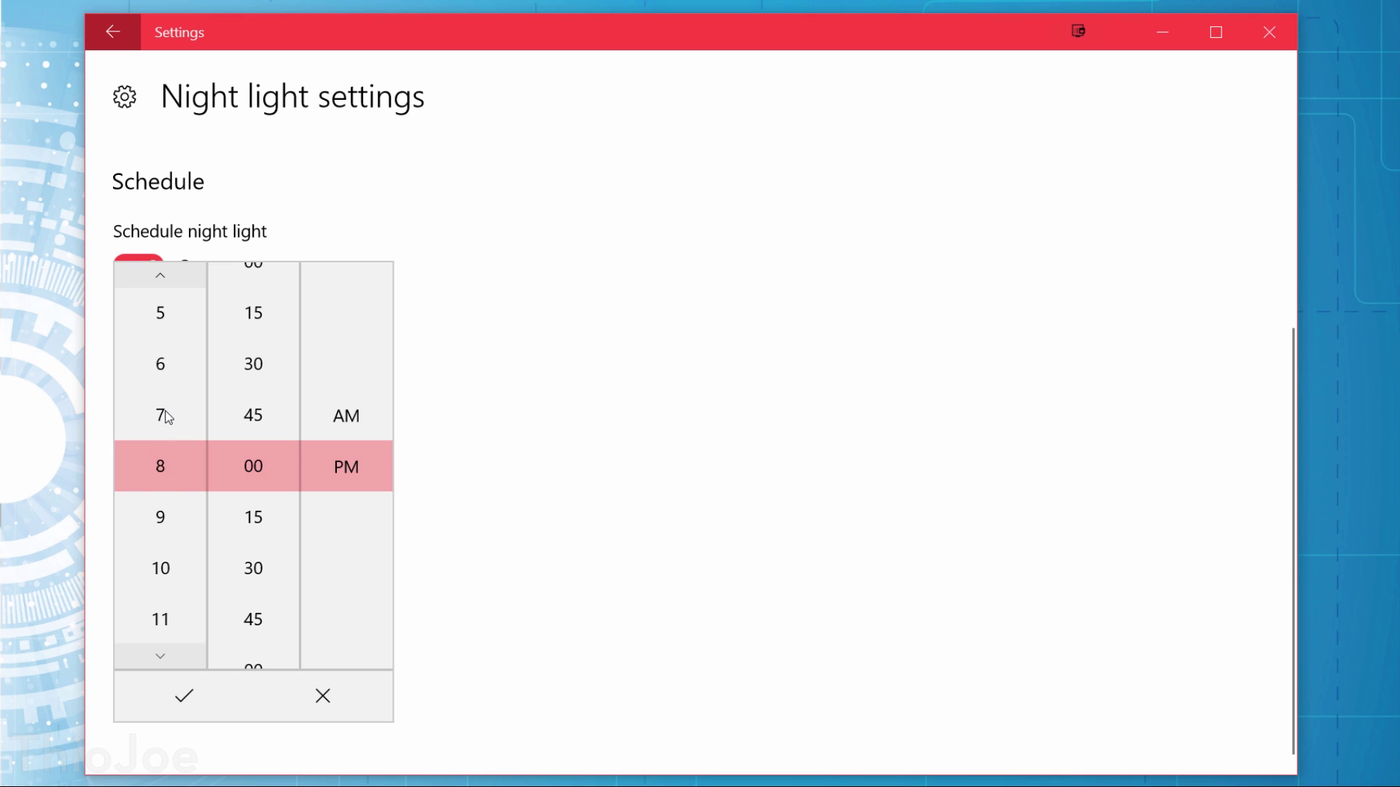
{"action": "left_click", "coordinate": [194, 706]}
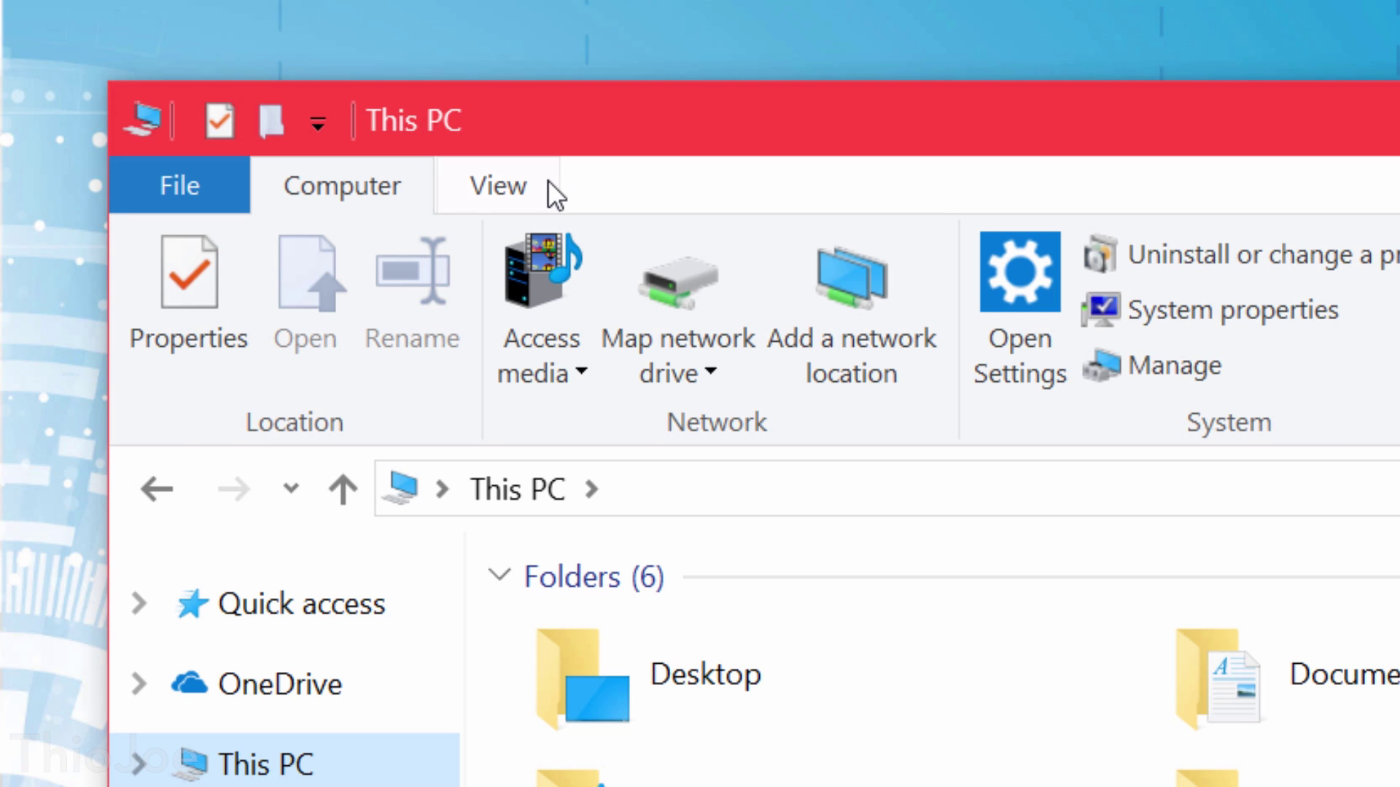
Step: Tick File name extensions and Hidden items in the View tab's Show/hide group
{"action": "left_click", "coordinate": [331, 114]}
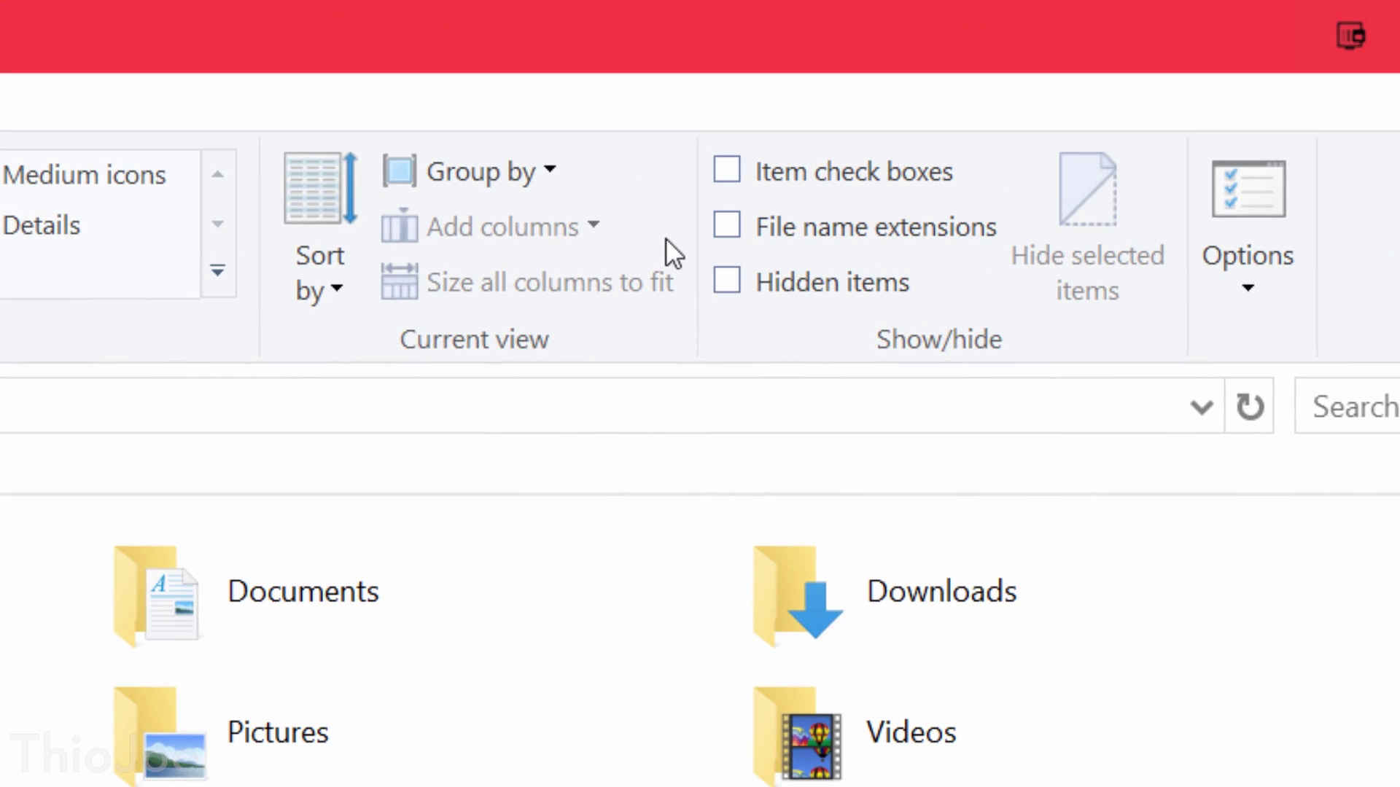
{"action": "left_click", "coordinate": [734, 229]}
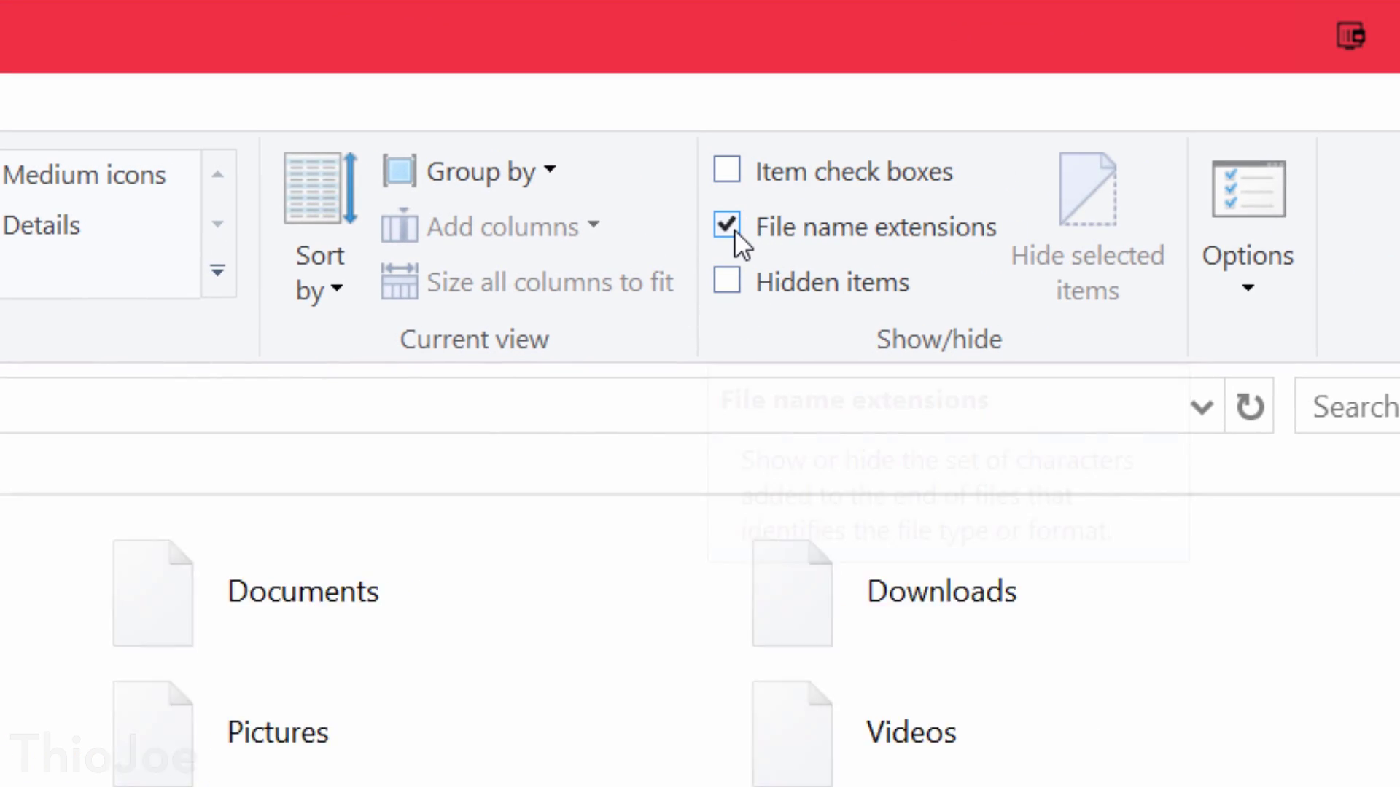
{"action": "left_click", "coordinate": [726, 282]}
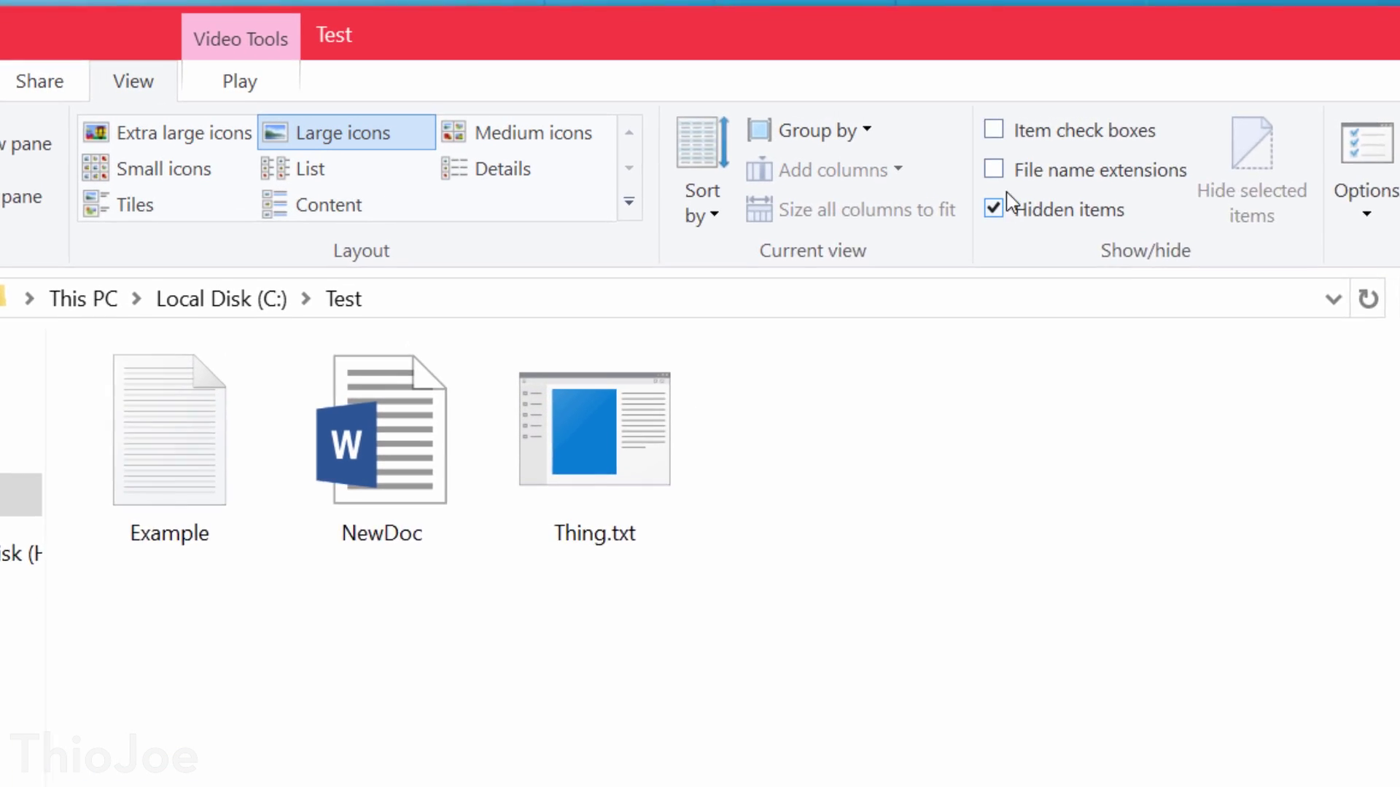
Step: Toggle File name extensions off and on to compare, leaving them shown
{"action": "left_click", "coordinate": [1000, 171]}
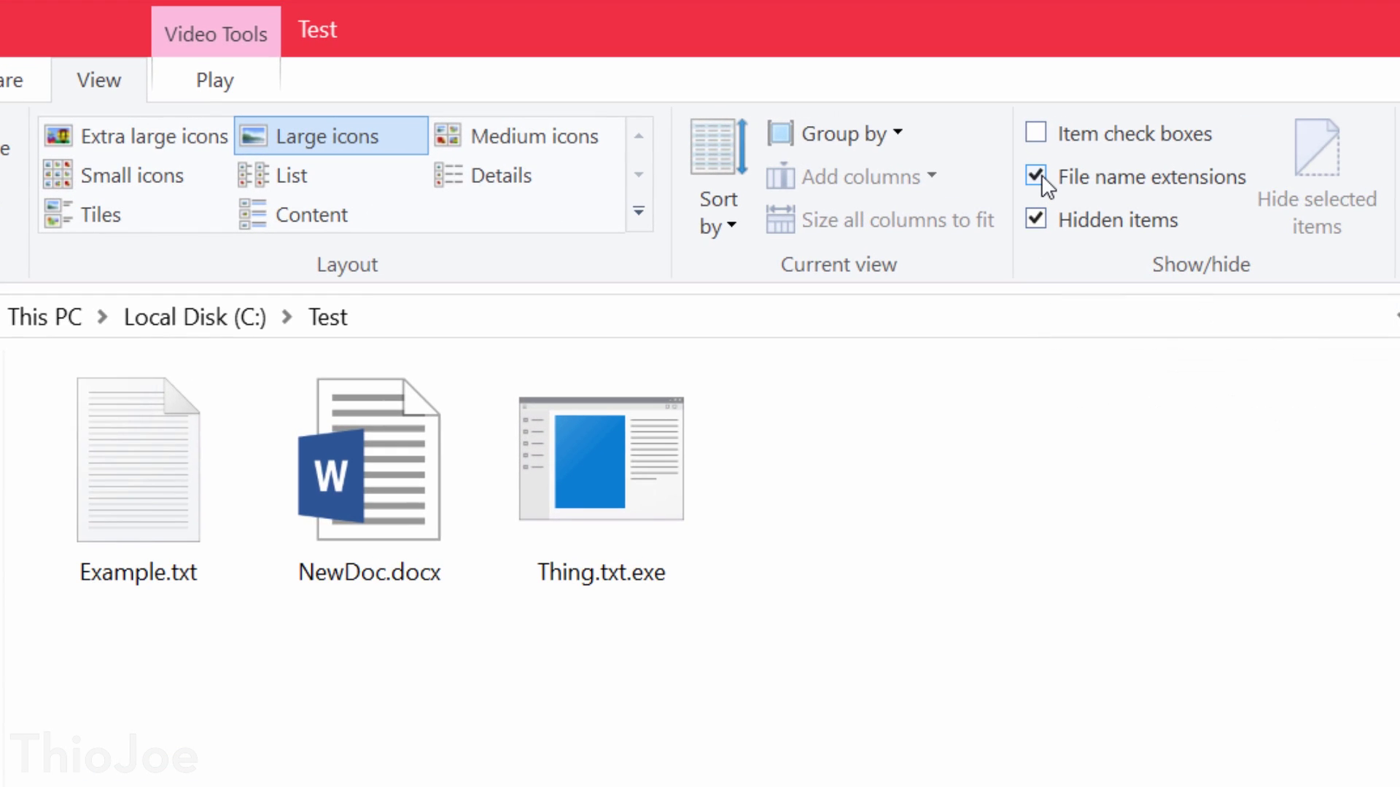
{"action": "left_click", "coordinate": [1041, 174]}
{"action": "left_click", "coordinate": [1041, 173]}
{"action": "left_click", "coordinate": [1041, 173]}
{"action": "left_click", "coordinate": [1041, 173]}
Step: Select NewDoc.docx and Thing.txt.exe, comparing Thing.txt.exe's real type with extensions hidden and shown
{"action": "left_click", "coordinate": [275, 593]}
{"action": "left_click", "coordinate": [162, 593]}
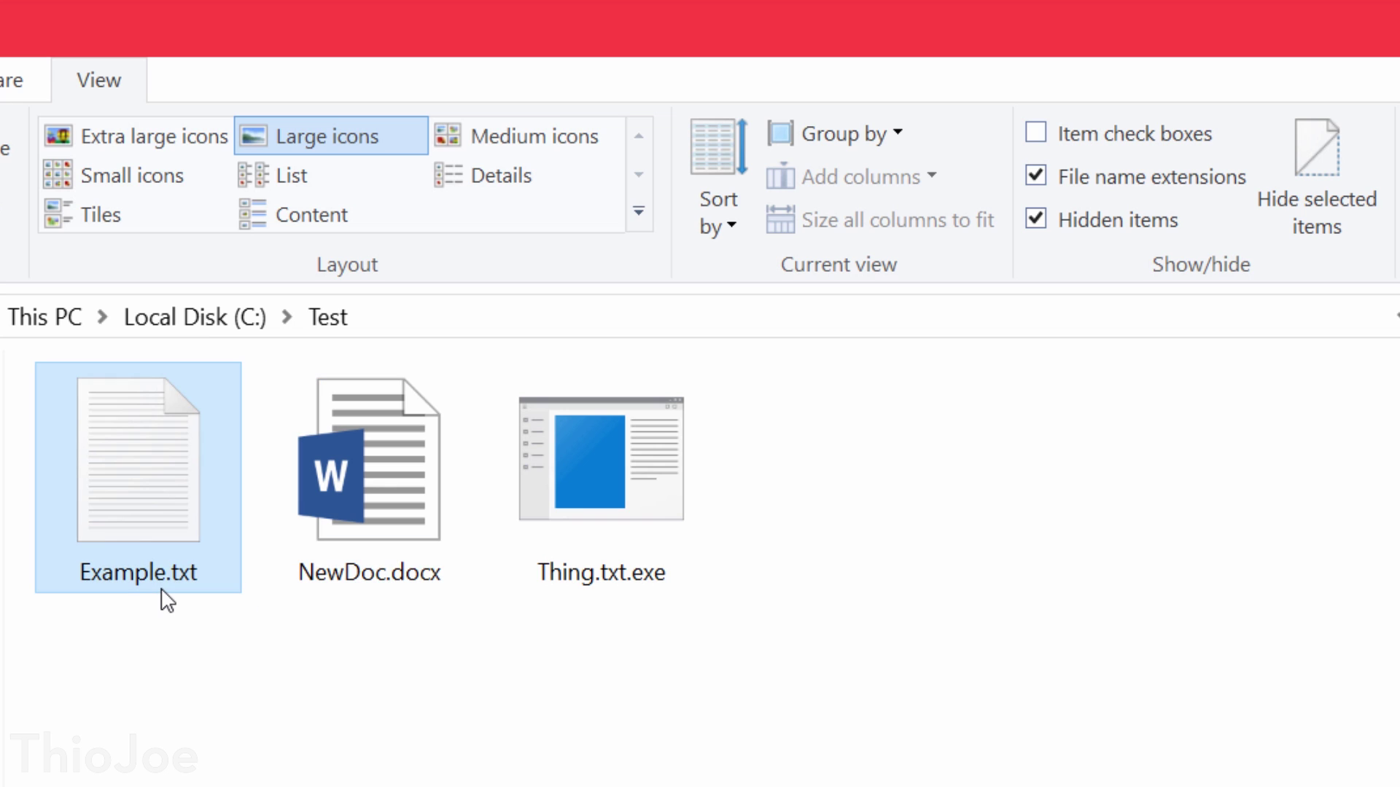
{"action": "left_click", "coordinate": [287, 585]}
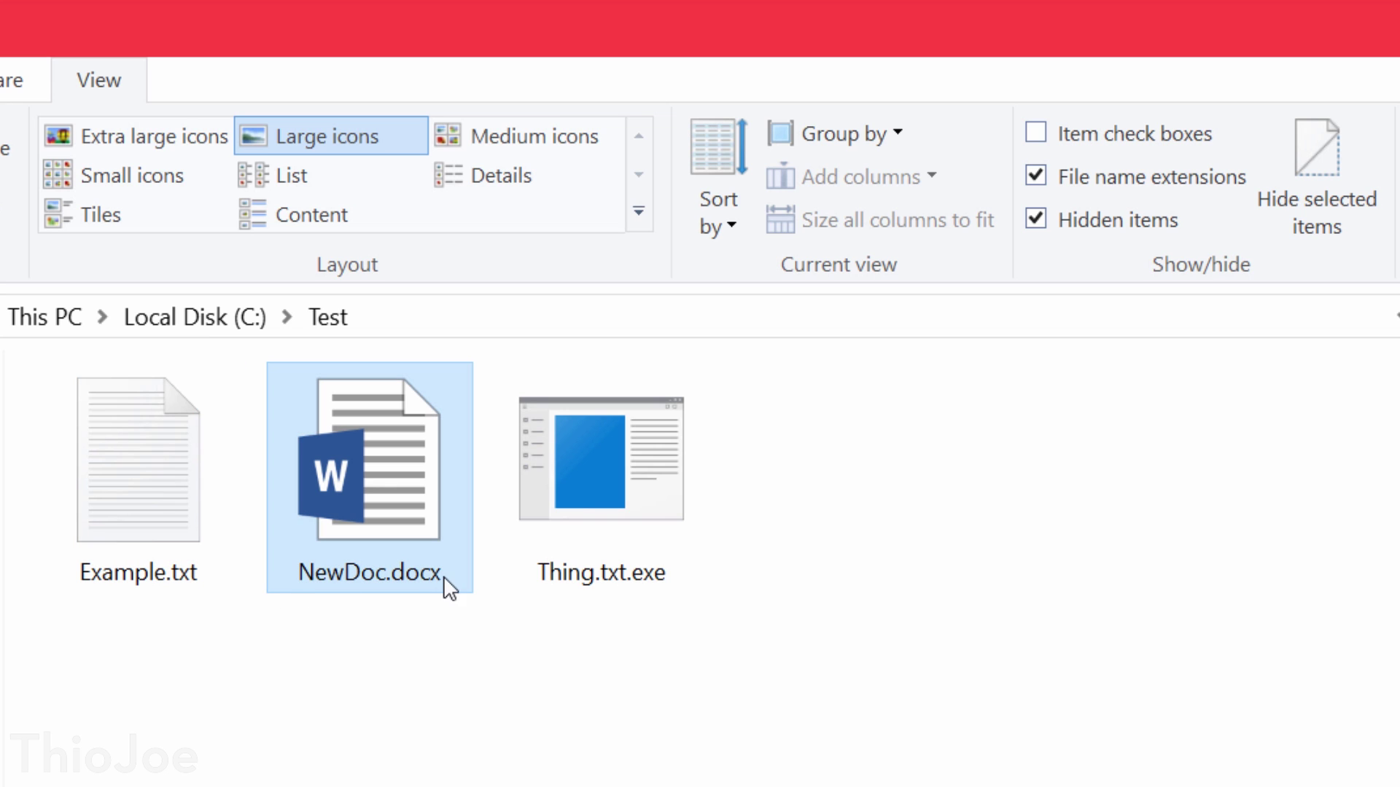
{"action": "left_click", "coordinate": [675, 587]}
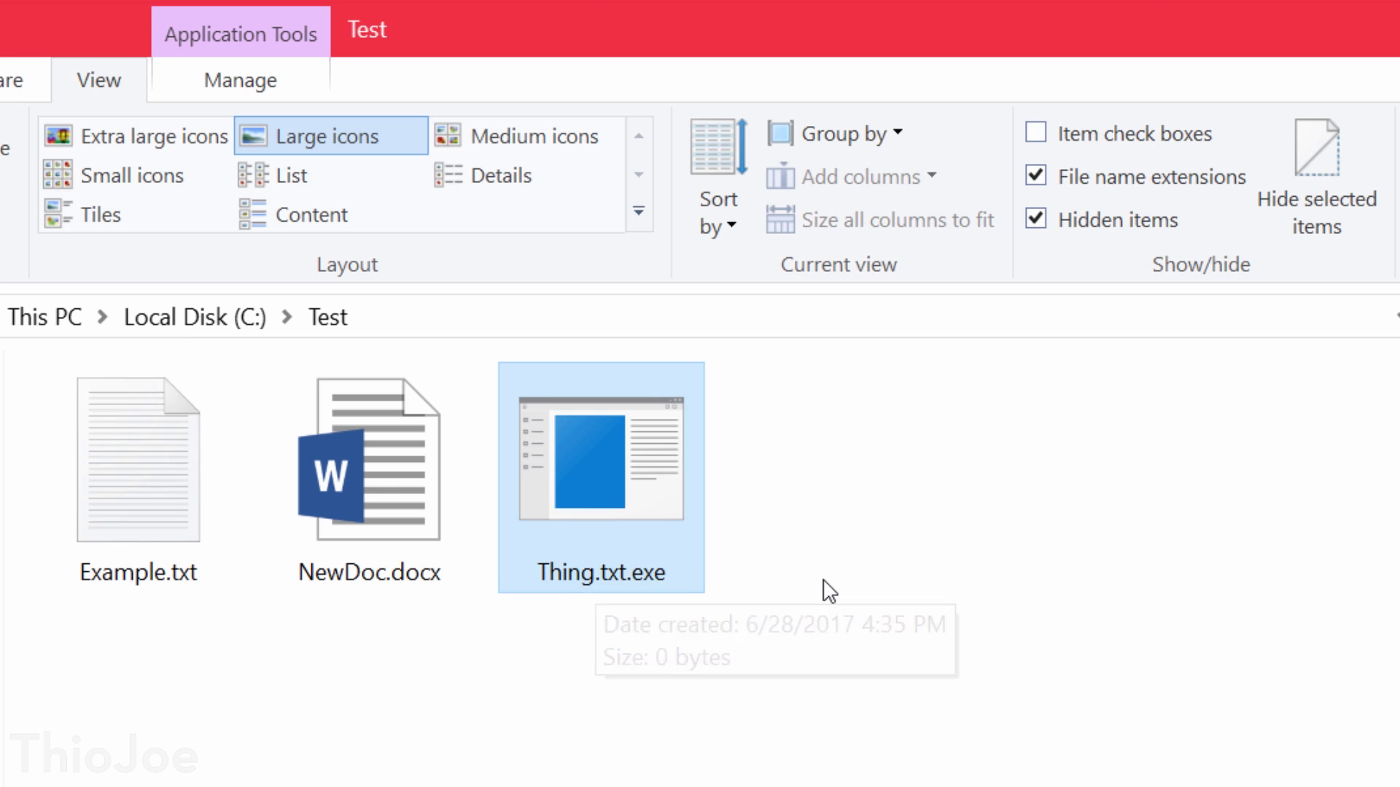
{"action": "left_click", "coordinate": [829, 591]}
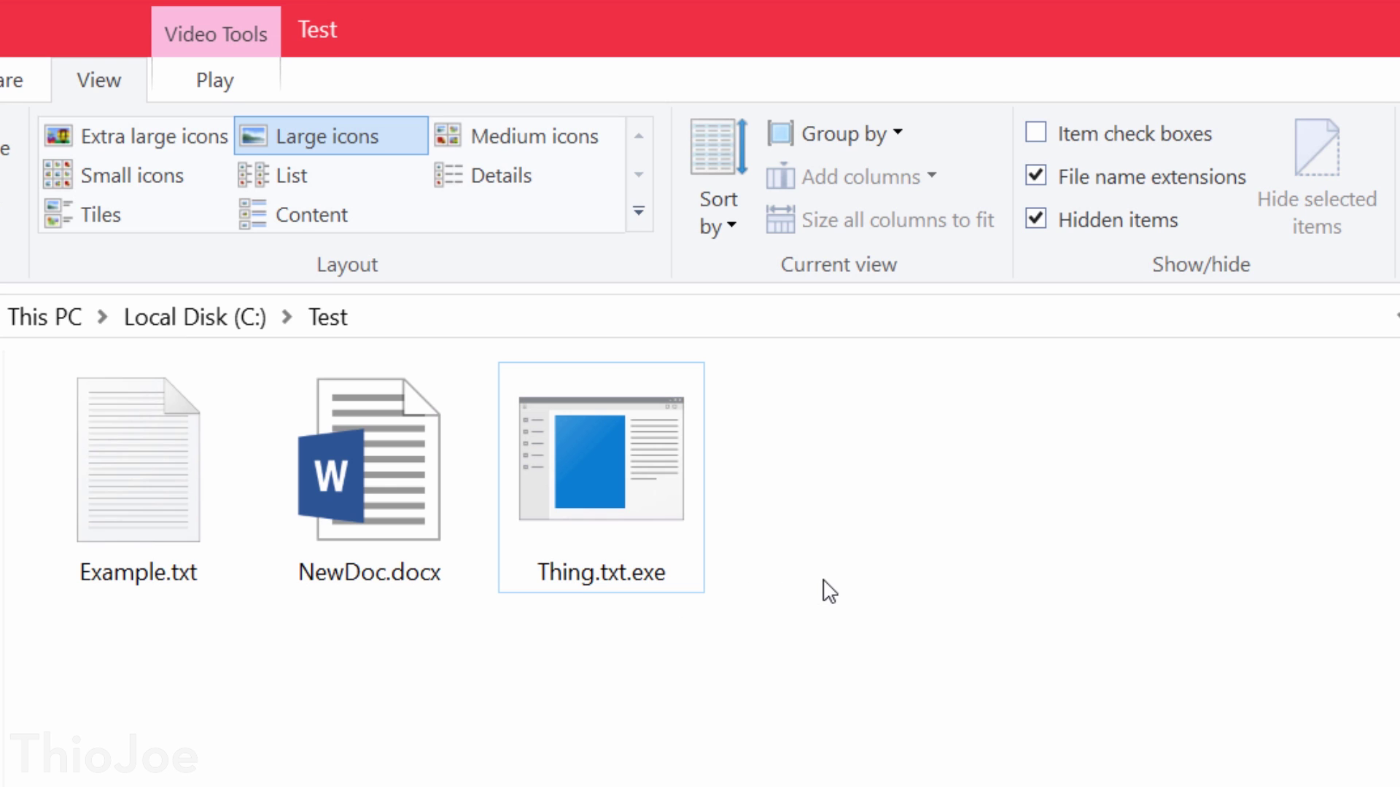
{"action": "left_click", "coordinate": [1088, 178]}
{"action": "left_click", "coordinate": [1087, 179]}
{"action": "left_click", "coordinate": [678, 590]}
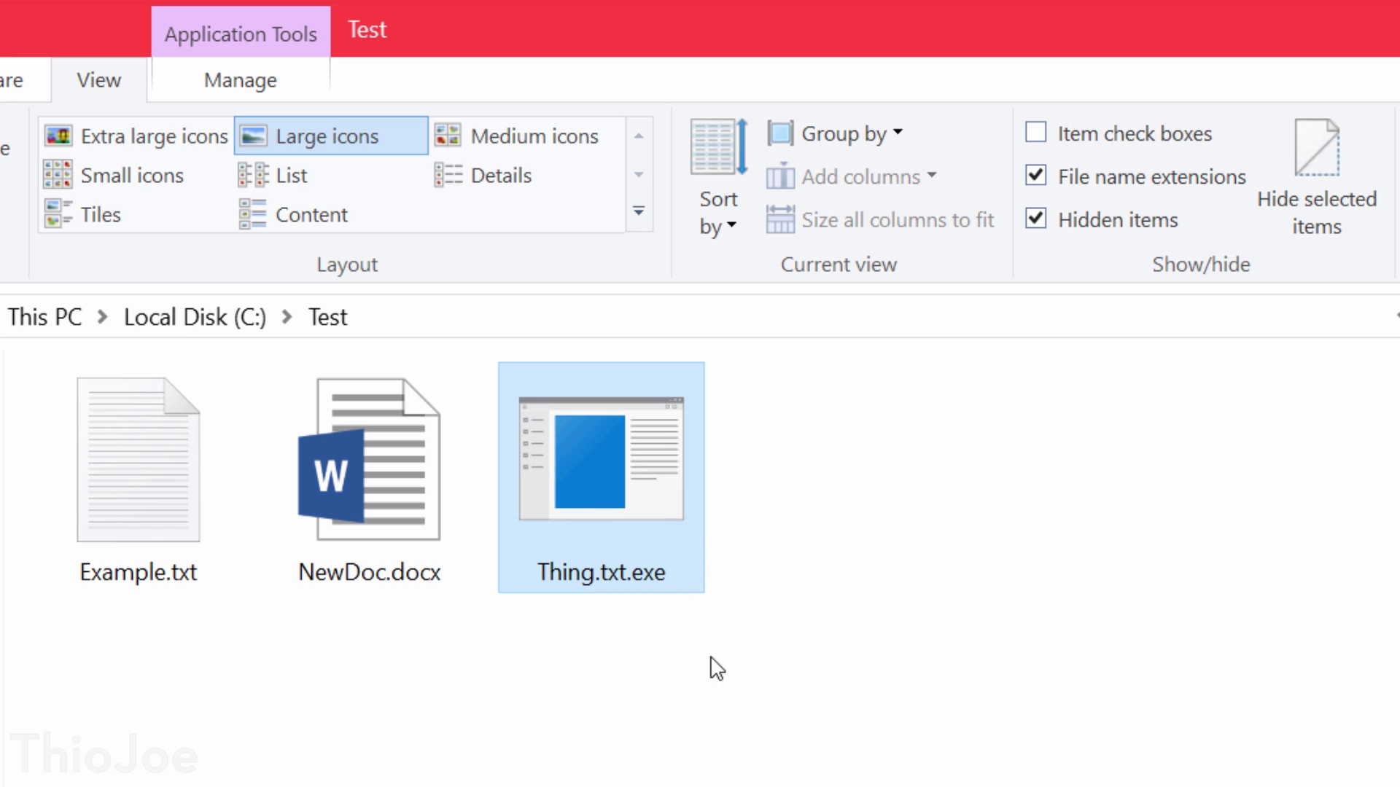
{"action": "left_click", "coordinate": [762, 602]}
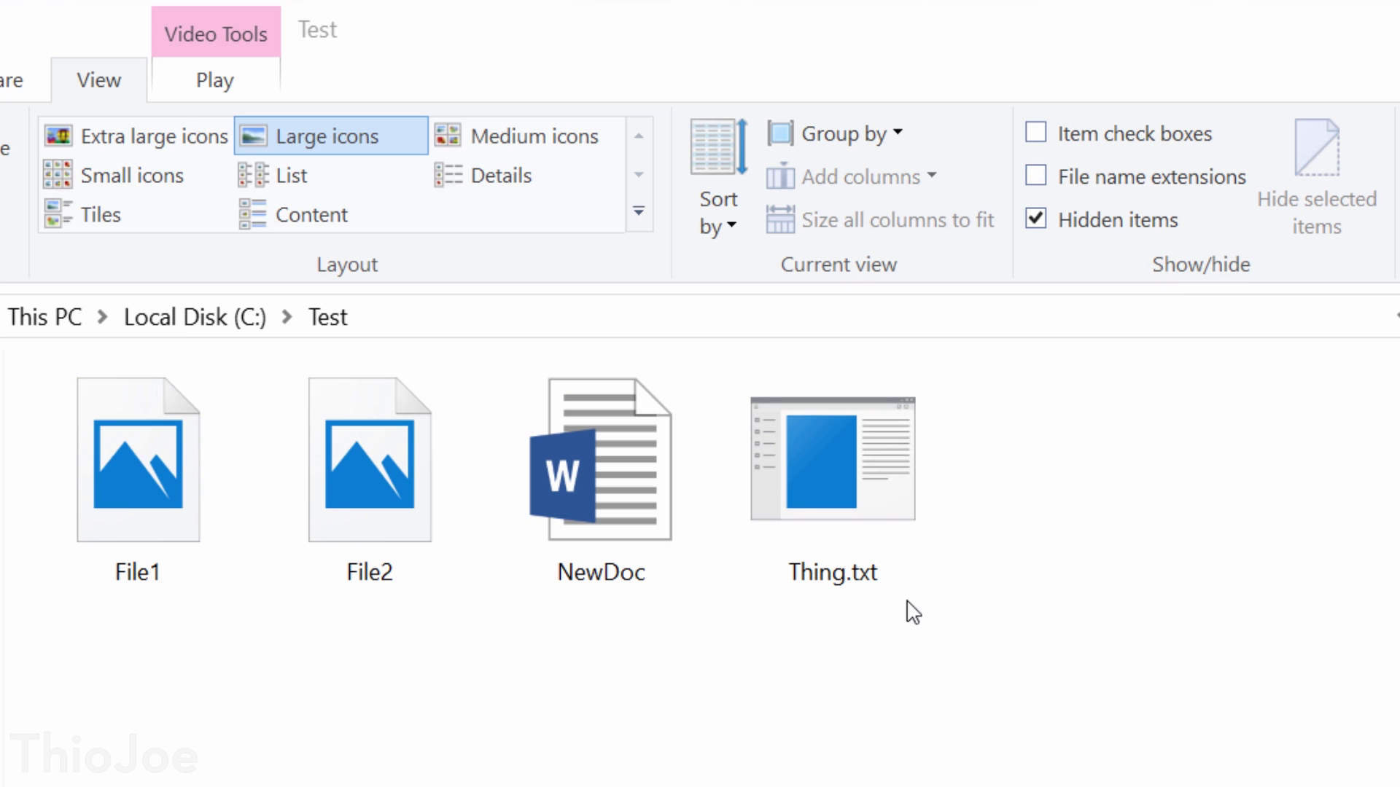
Step: Select File1.png and File2.jpg with file name extensions turned back on
{"action": "left_click", "coordinate": [237, 533]}
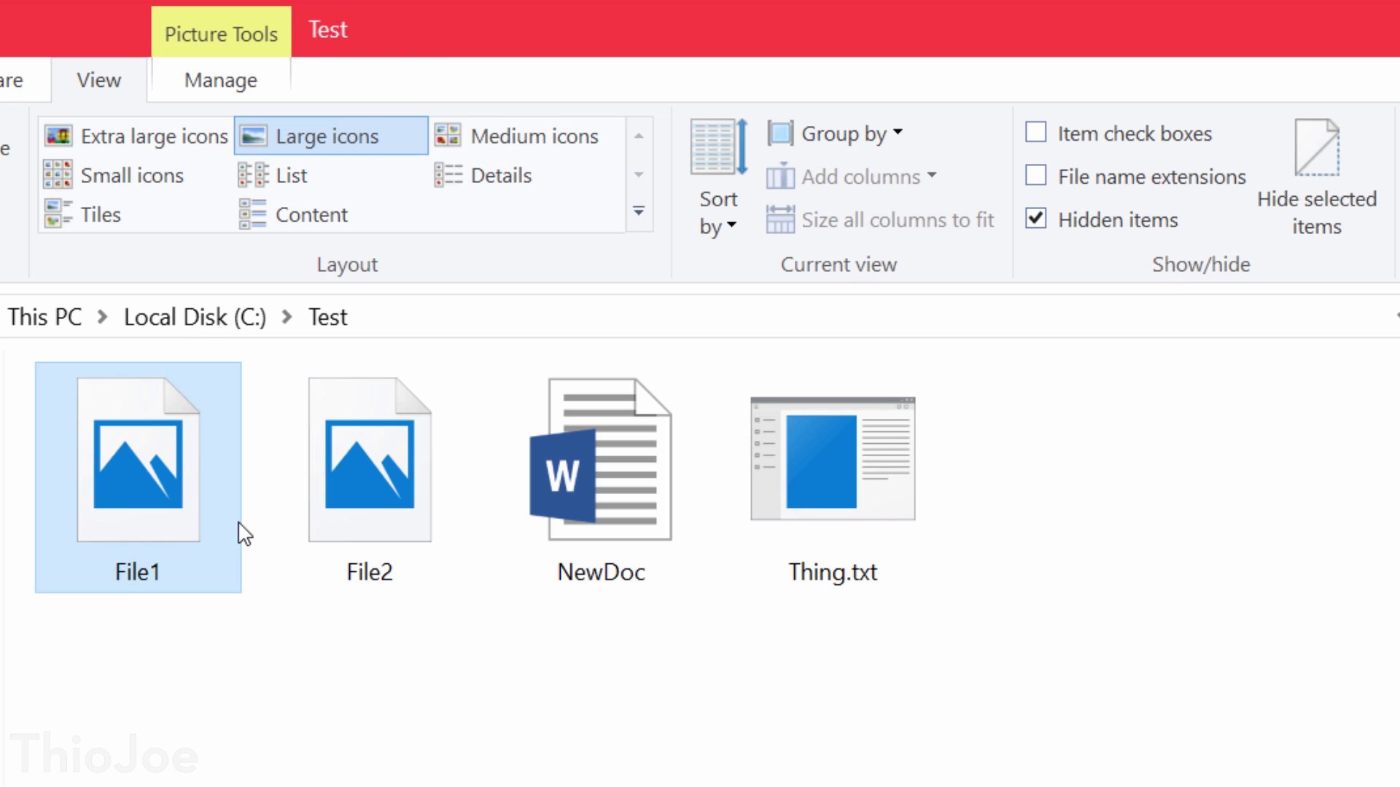
{"action": "left_click", "coordinate": [318, 533]}
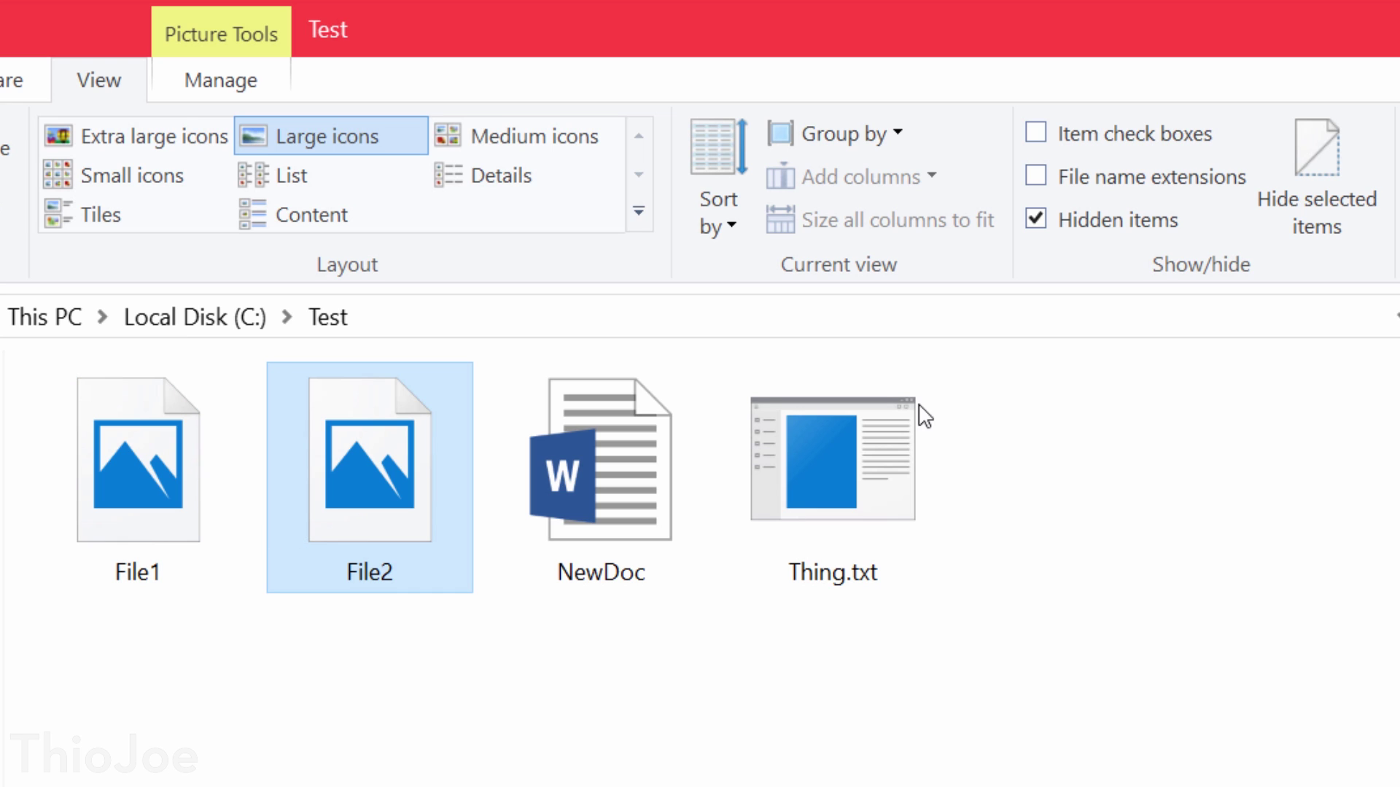
{"action": "left_click", "coordinate": [1079, 181]}
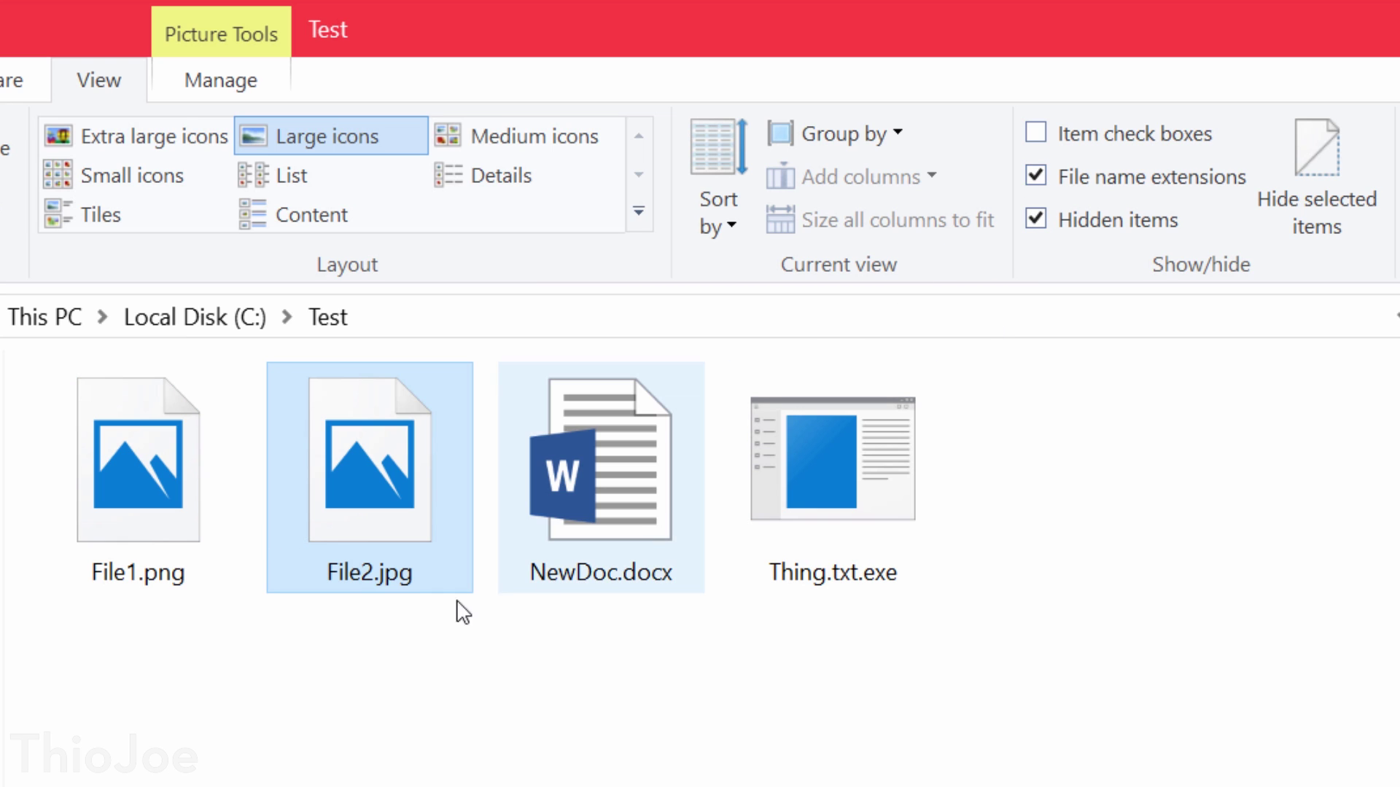
{"action": "left_click", "coordinate": [313, 635]}
{"action": "left_click", "coordinate": [350, 587]}
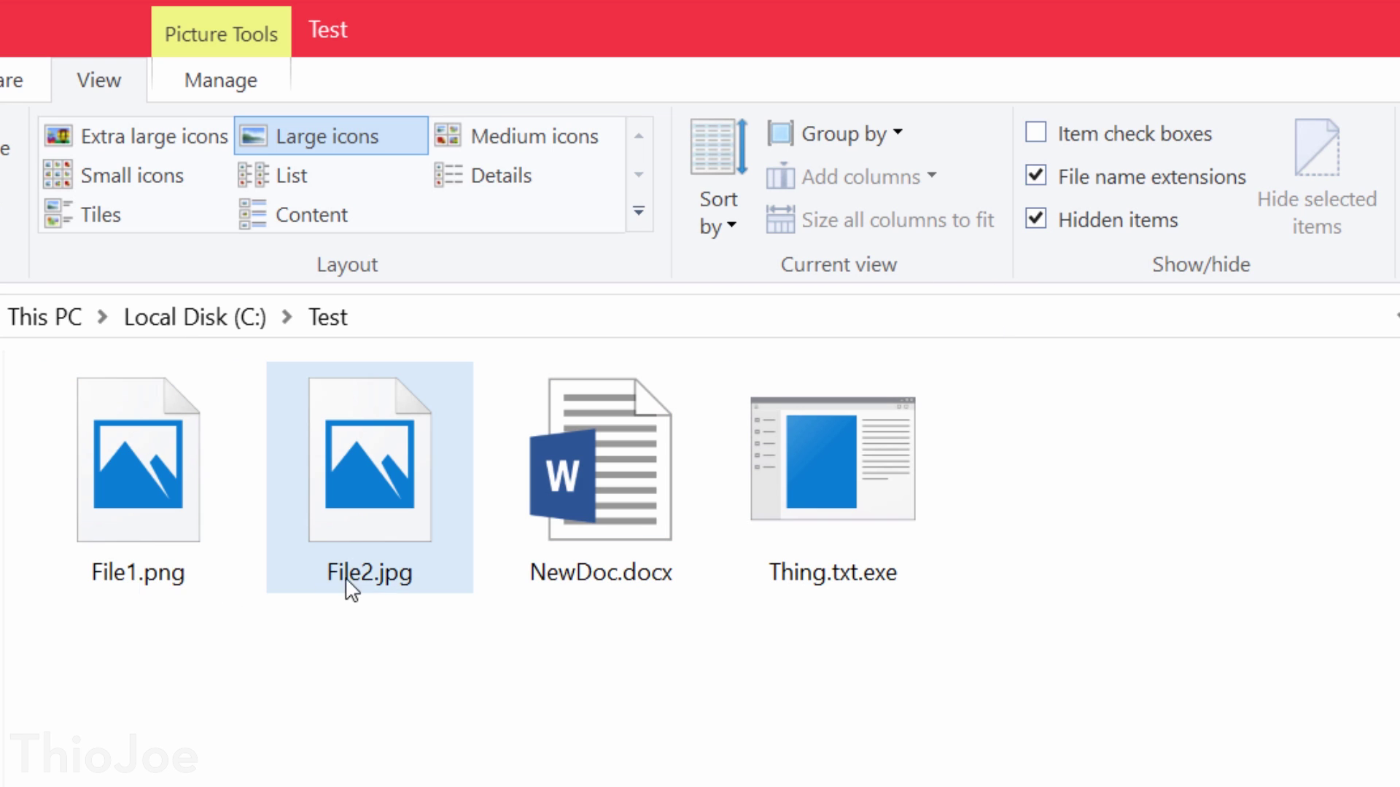
{"action": "left_click", "coordinate": [252, 594]}
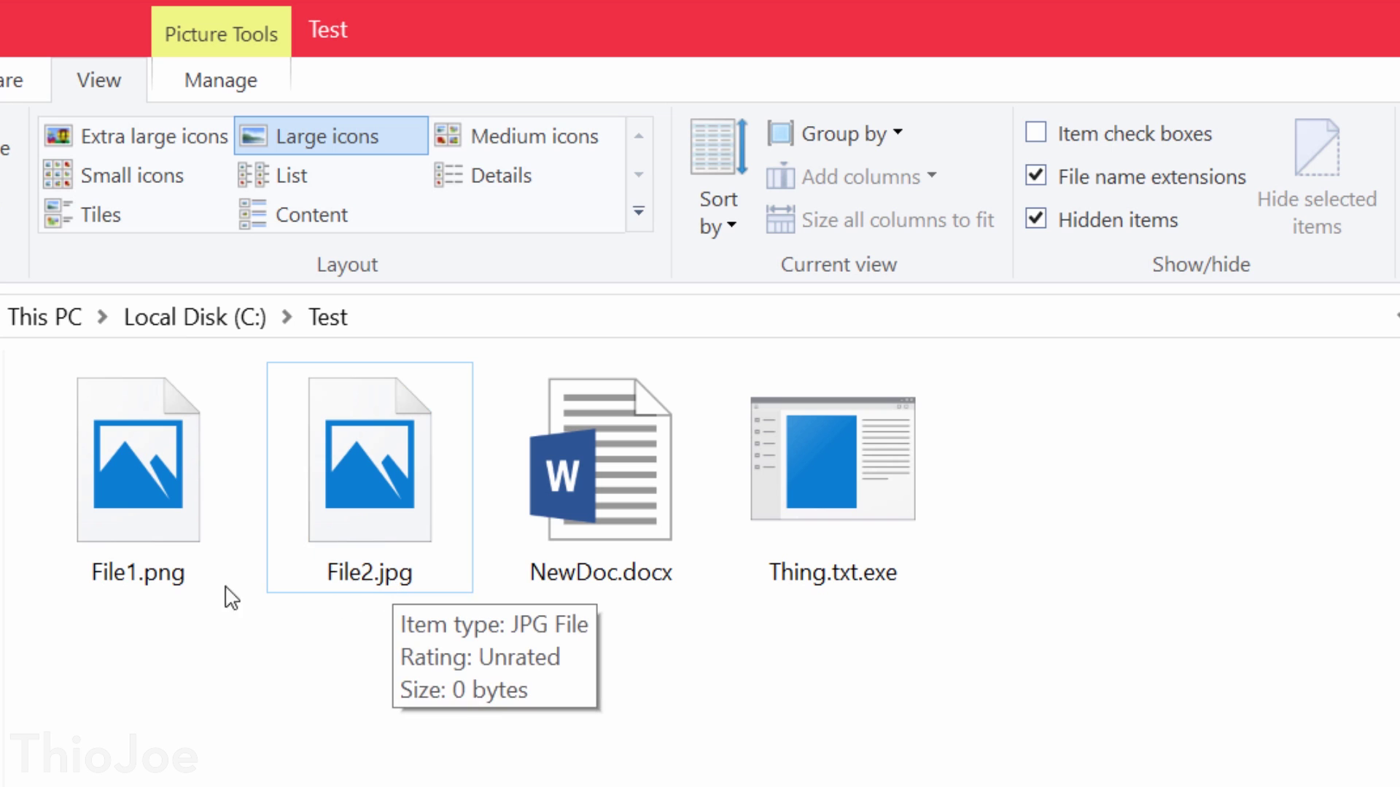
{"action": "left_click", "coordinate": [397, 583]}
{"action": "left_click", "coordinate": [168, 588]}
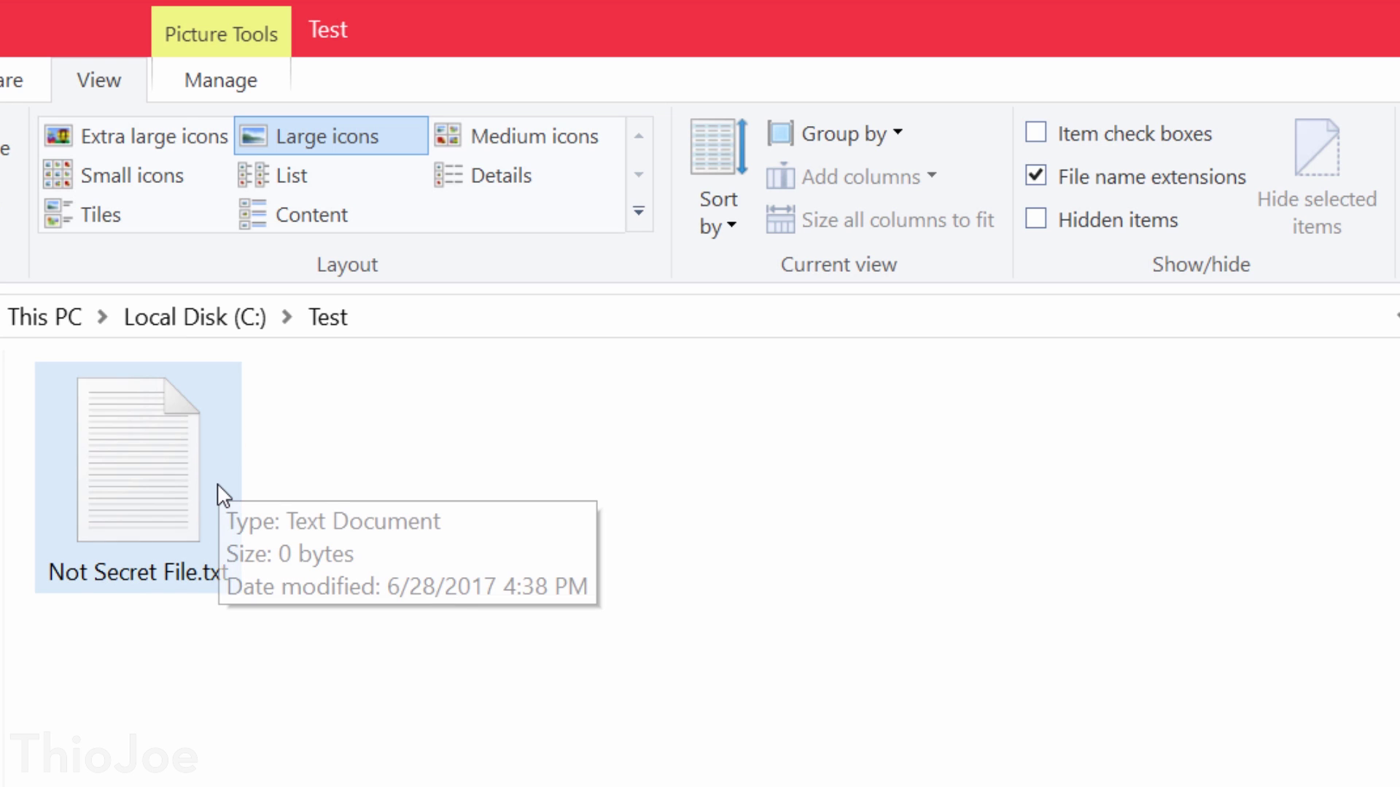
Step: Select Not Secret File.txt and the faded Secret File.txt, toggling Hidden items off and on
{"action": "left_click", "coordinate": [221, 519]}
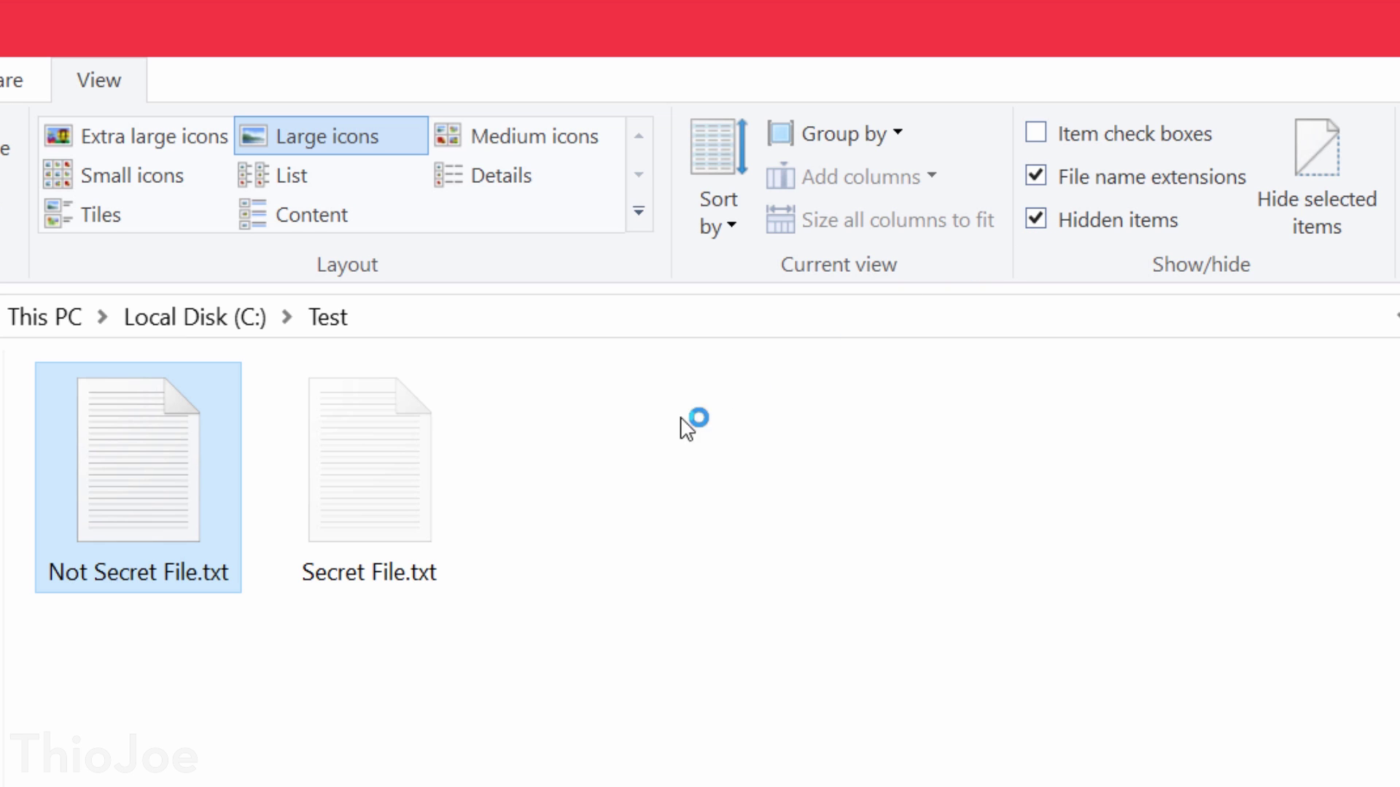
{"action": "left_click", "coordinate": [357, 616]}
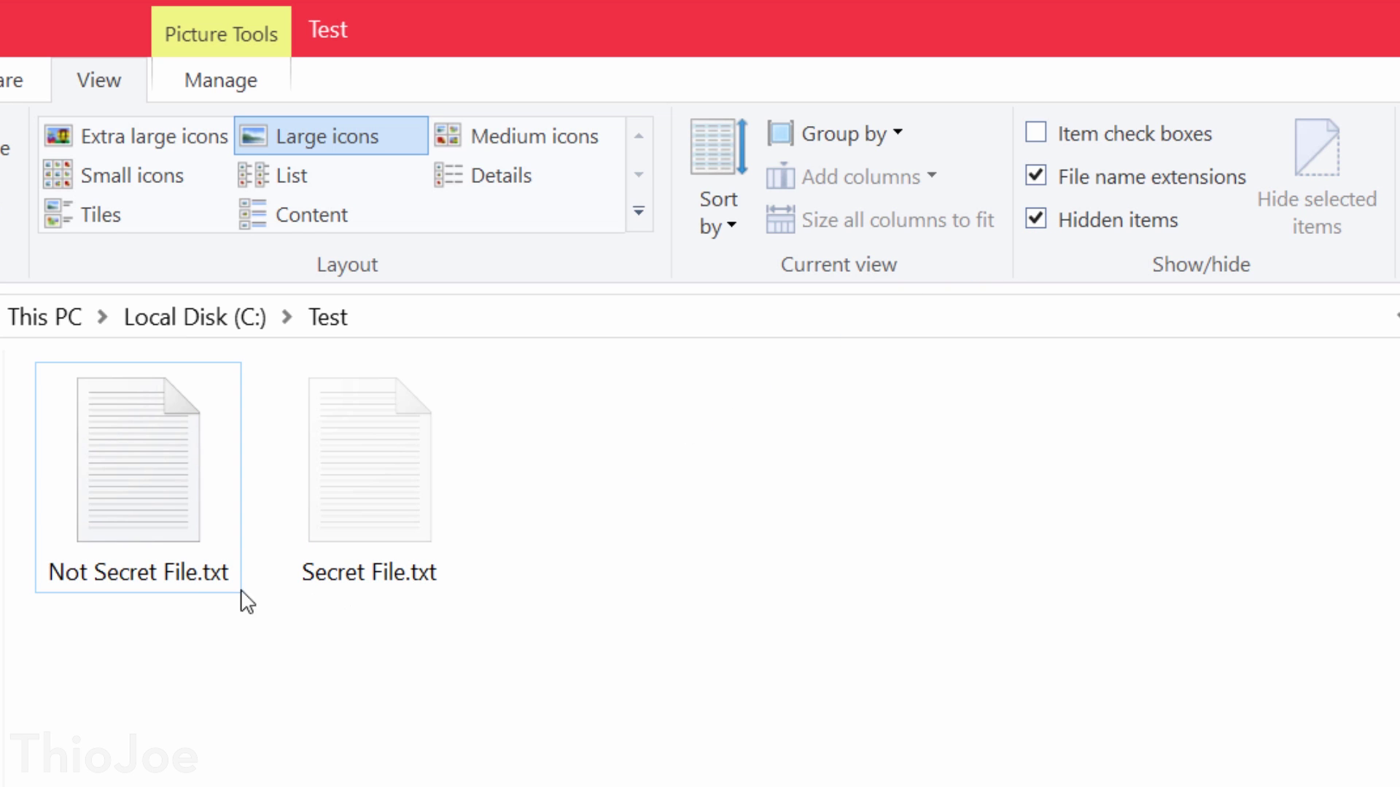
{"action": "left_click", "coordinate": [369, 581]}
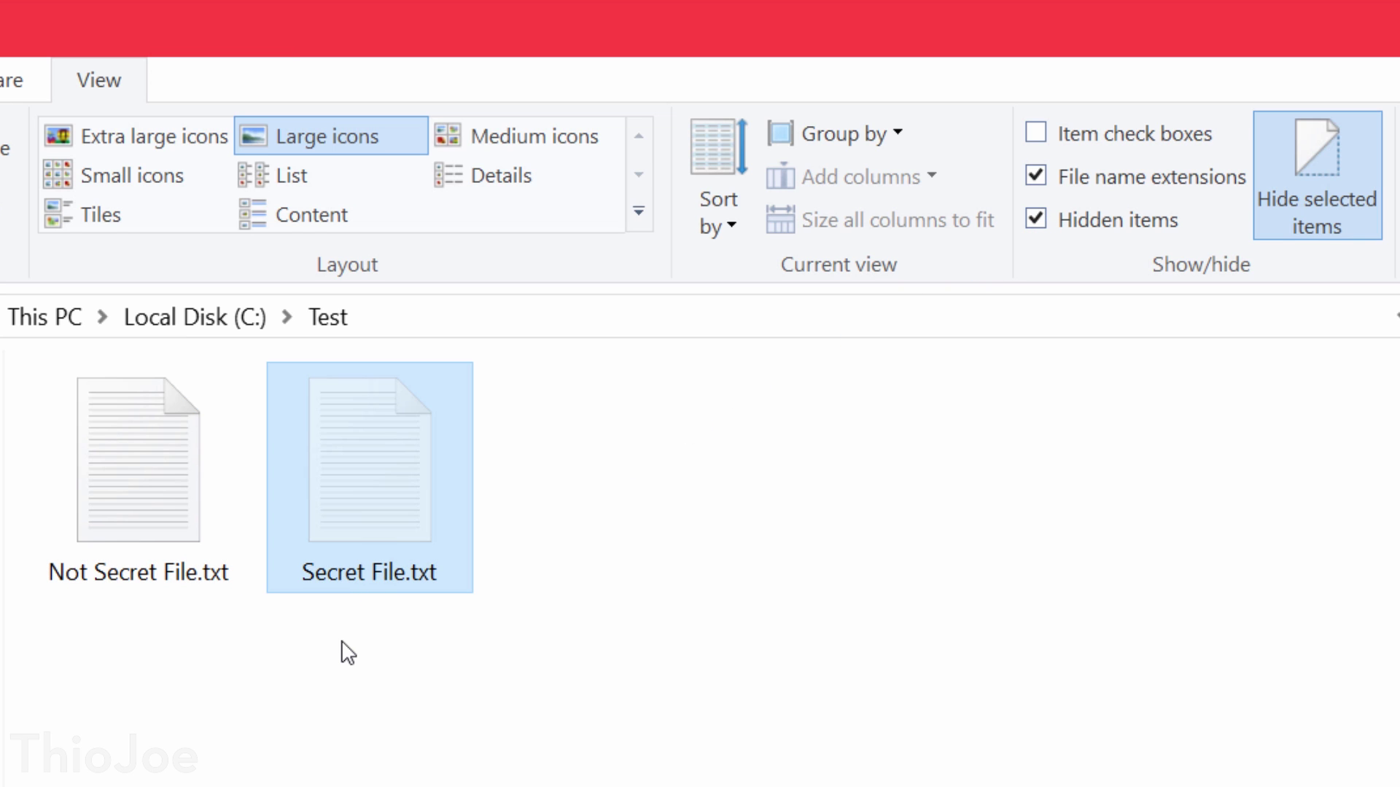
{"action": "left_click", "coordinate": [195, 549]}
{"action": "key", "text": "Right"}
{"action": "left_click", "coordinate": [1105, 223]}
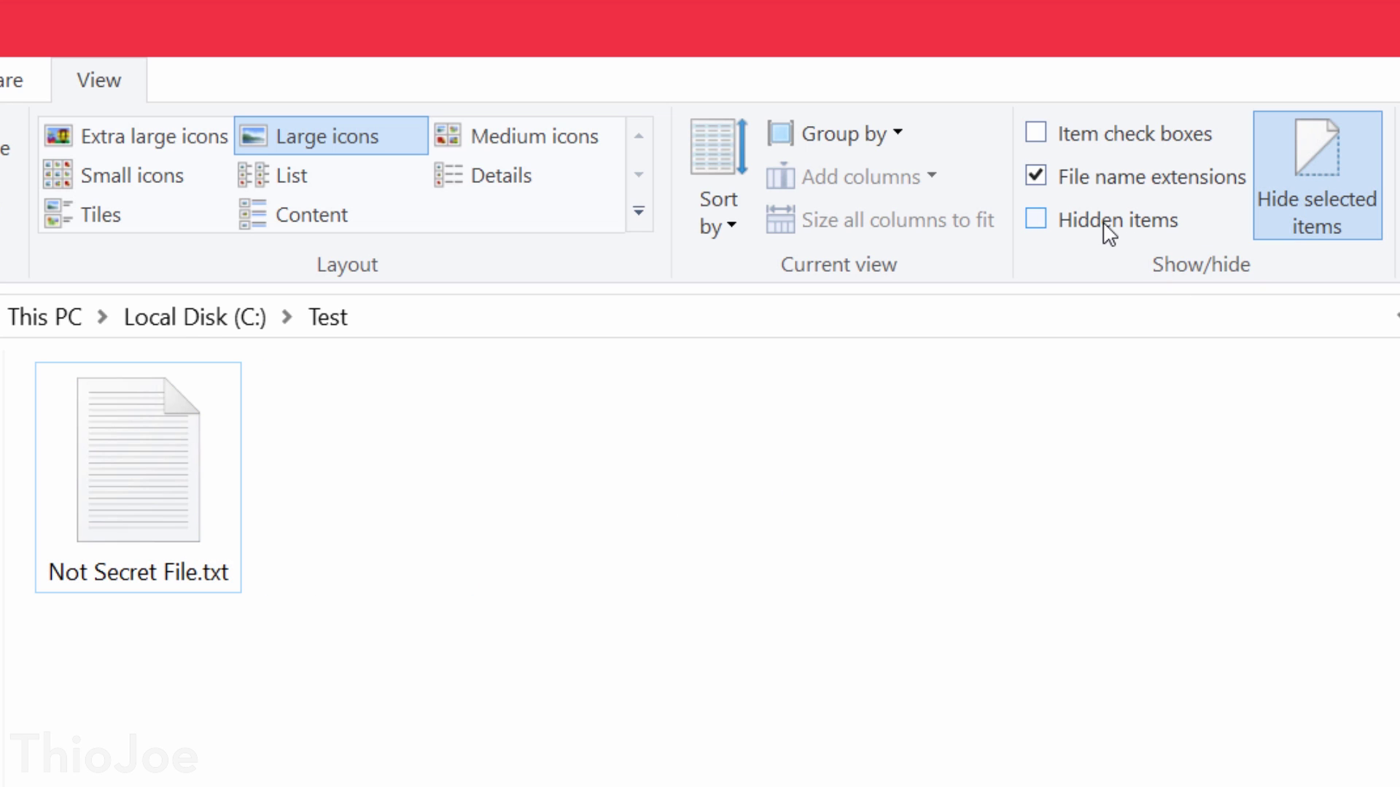
{"action": "left_click", "coordinate": [1109, 232]}
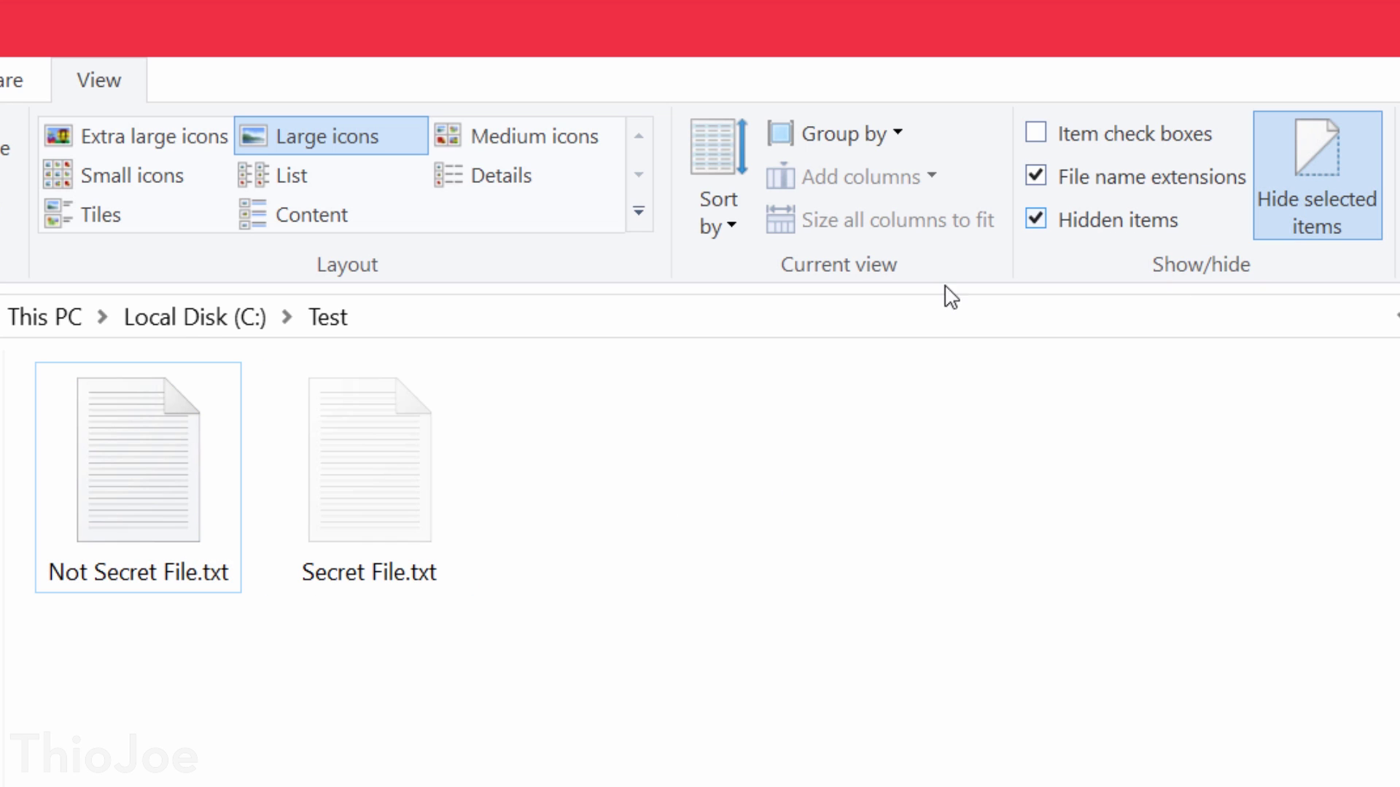
Step: Hide Not Secret File.txt with Hide selected items, then hide and unhide Secret File.txt
{"action": "left_click", "coordinate": [200, 510]}
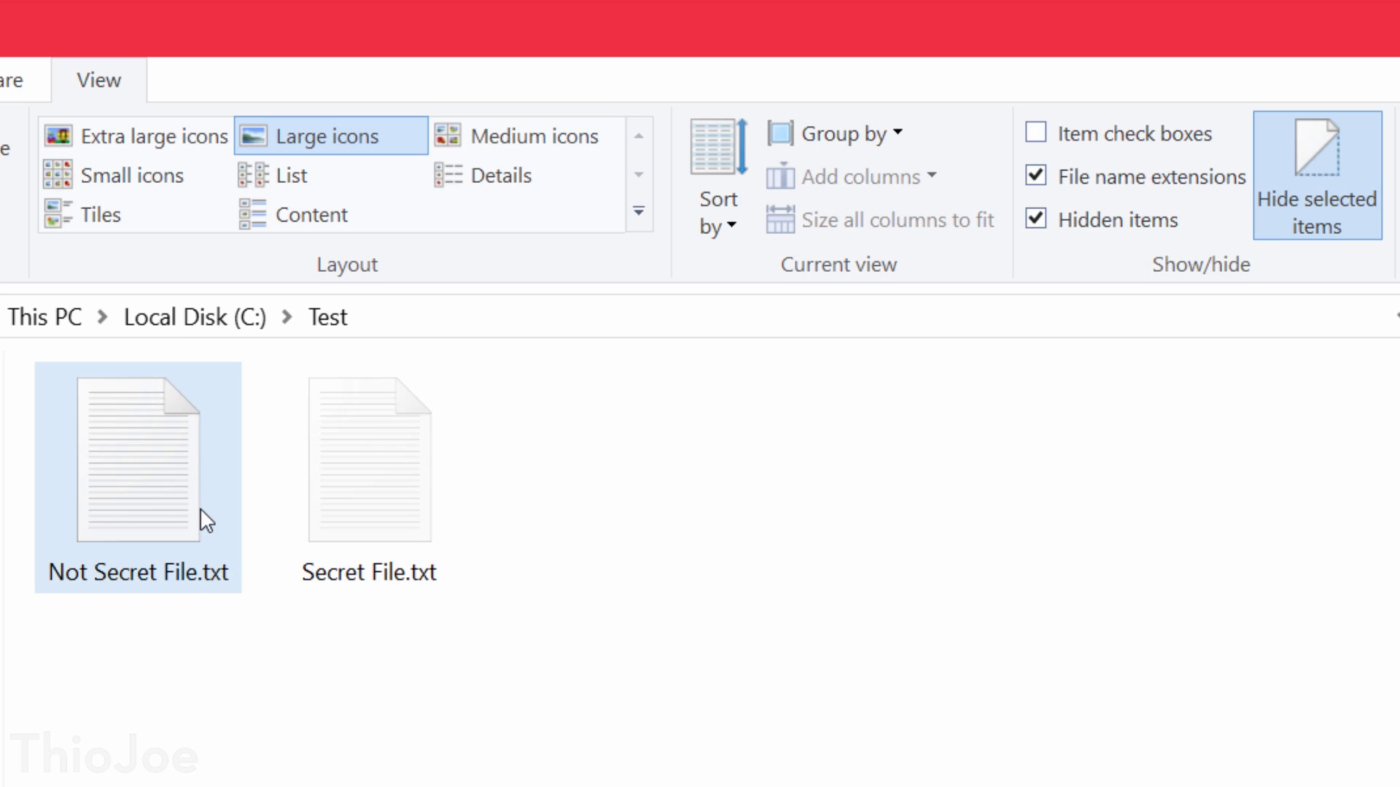
{"action": "left_click", "coordinate": [1282, 195]}
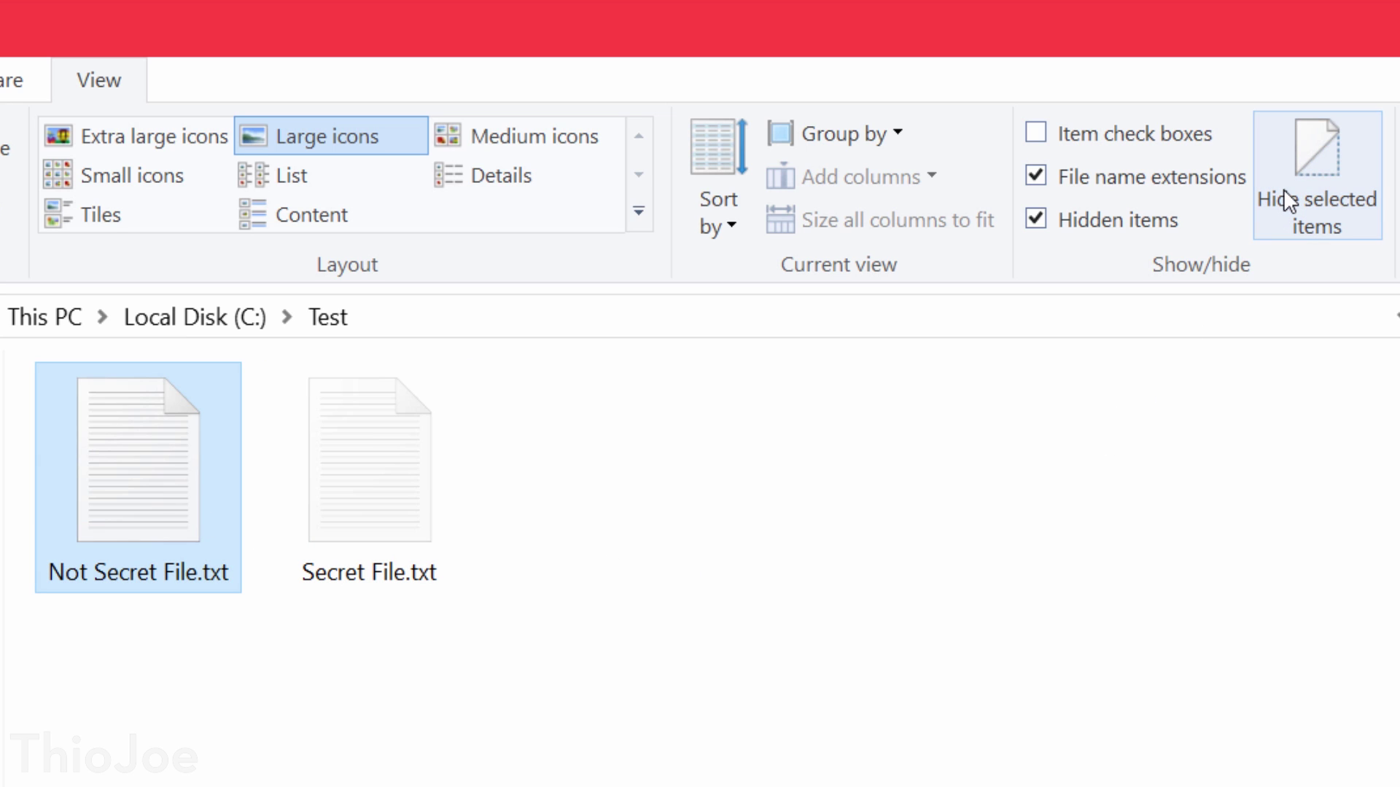
{"action": "left_click", "coordinate": [366, 540]}
{"action": "left_click", "coordinate": [1294, 186]}
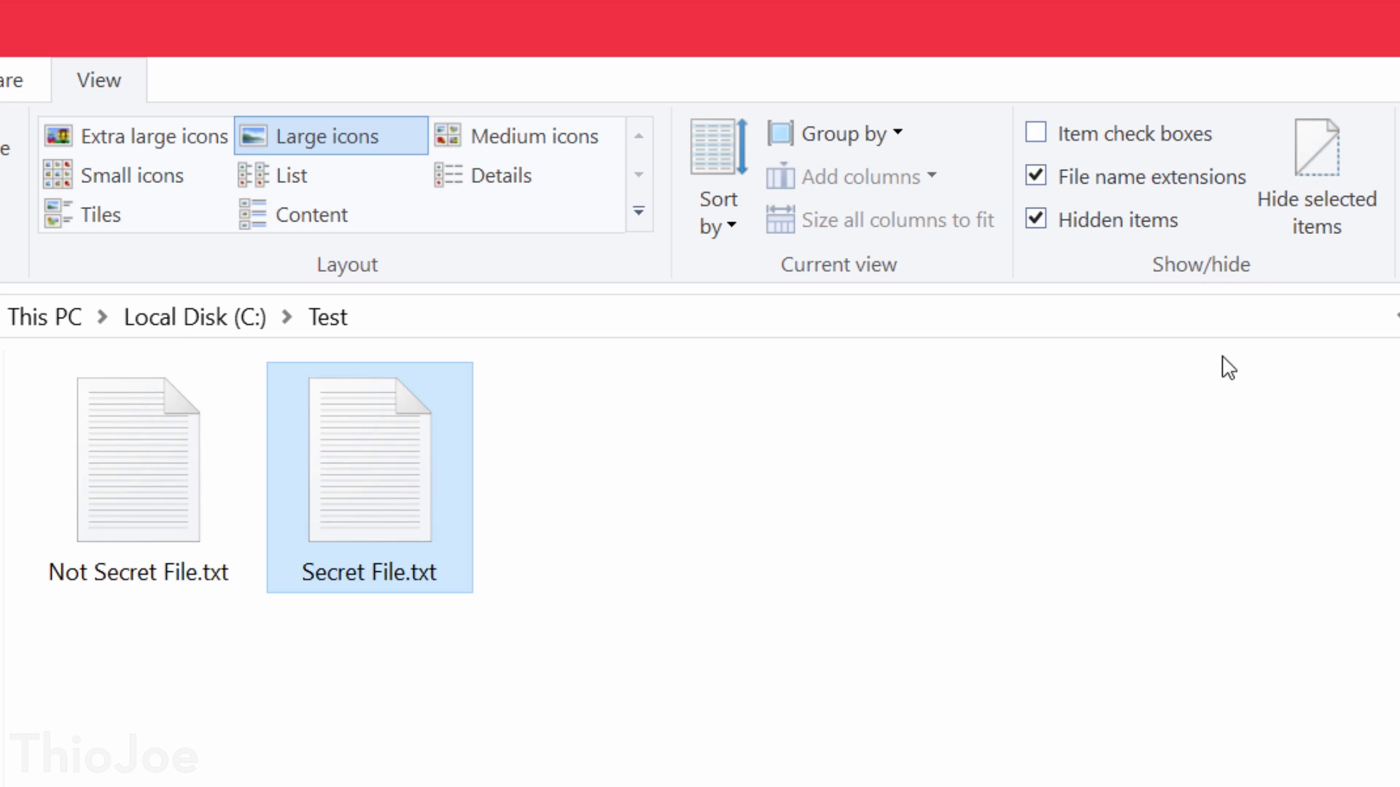
{"action": "left_click", "coordinate": [1347, 141]}
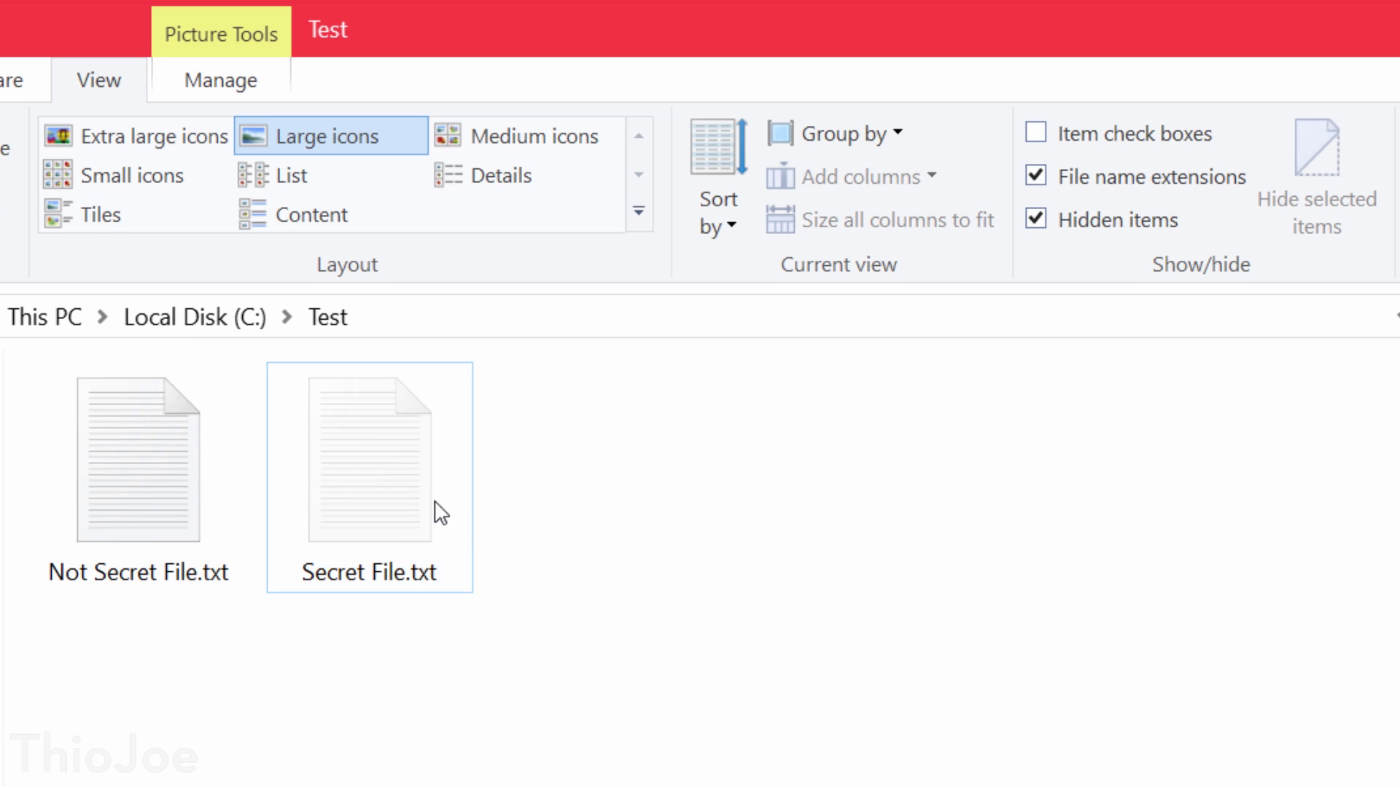
{"action": "left_click", "coordinate": [409, 497]}
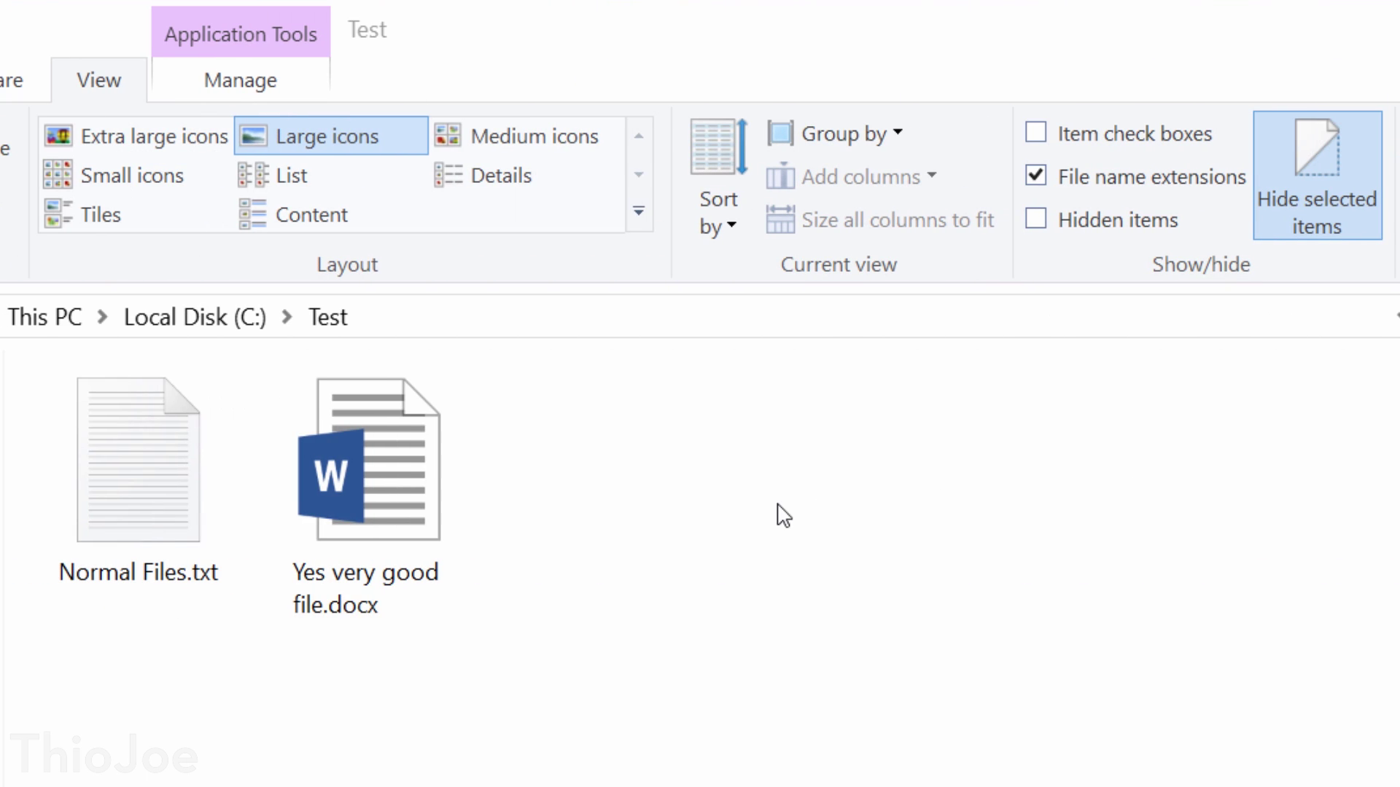
Step: Select both files, then show hidden items to reveal the faded VIRUS LOL.EXE
{"action": "left_click", "coordinate": [783, 520]}
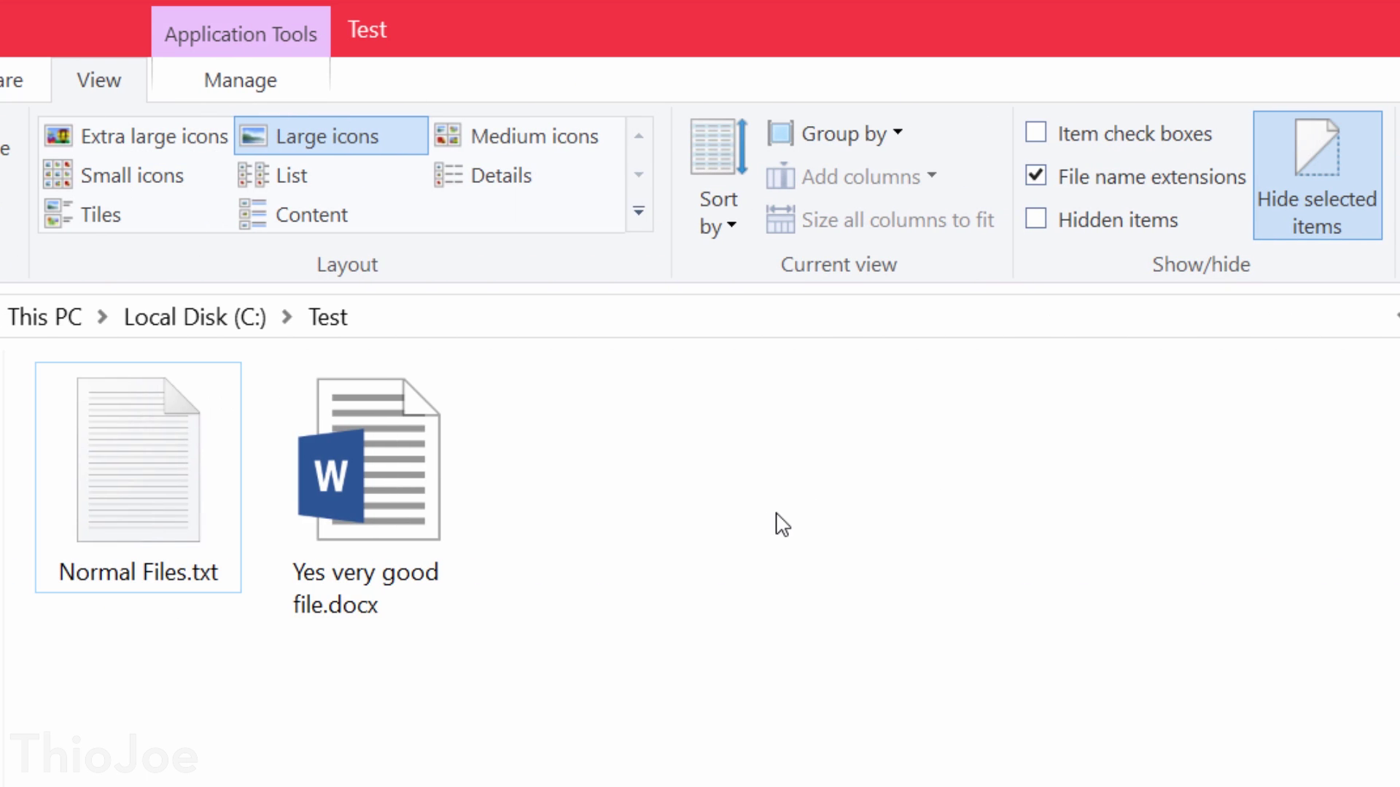
{"action": "left_click_drag", "start_coordinate": [217, 630], "coordinate": [498, 670]}
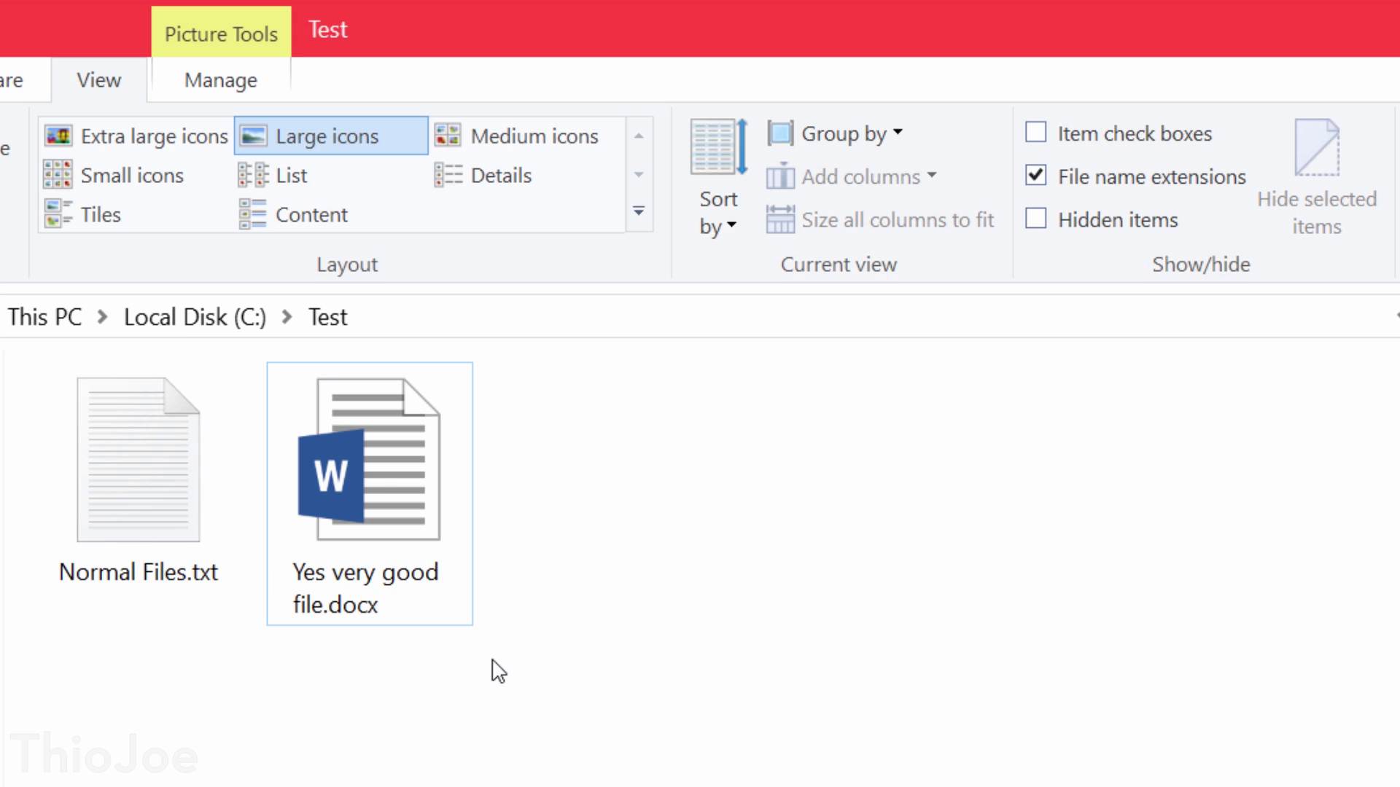
{"action": "left_click", "coordinate": [1041, 224]}
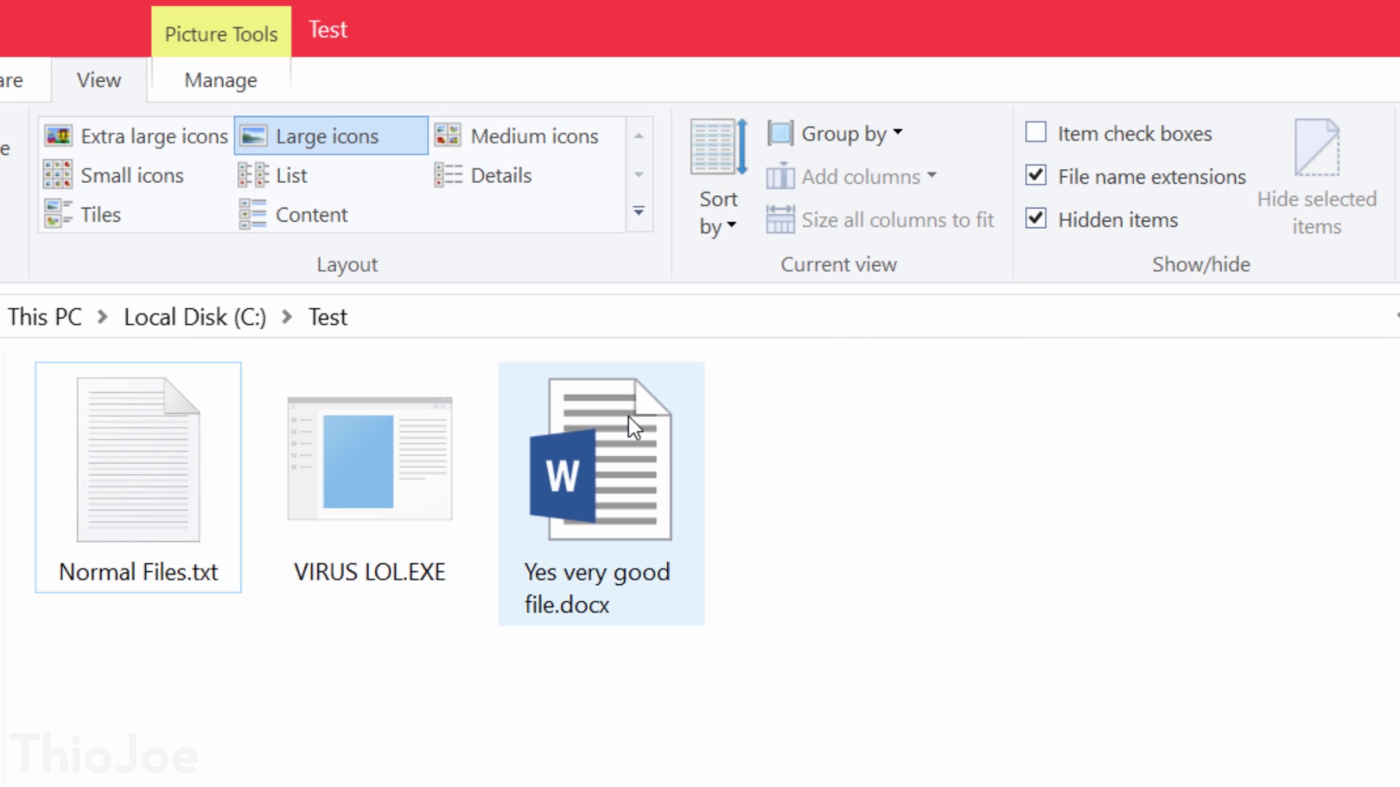
{"action": "left_click", "coordinate": [337, 603]}
{"action": "left_click", "coordinate": [347, 611]}
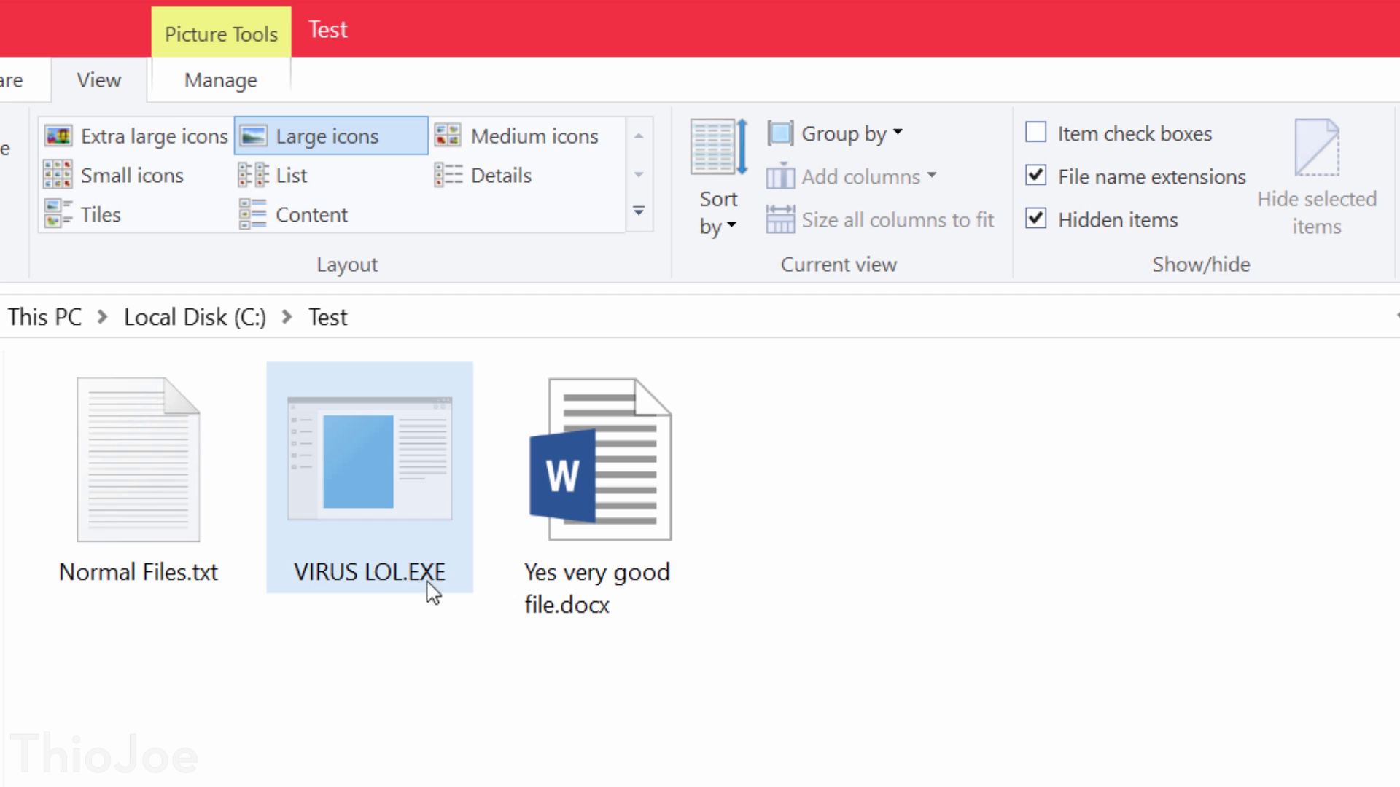
{"action": "mouse_move", "coordinate": [309, 562]}
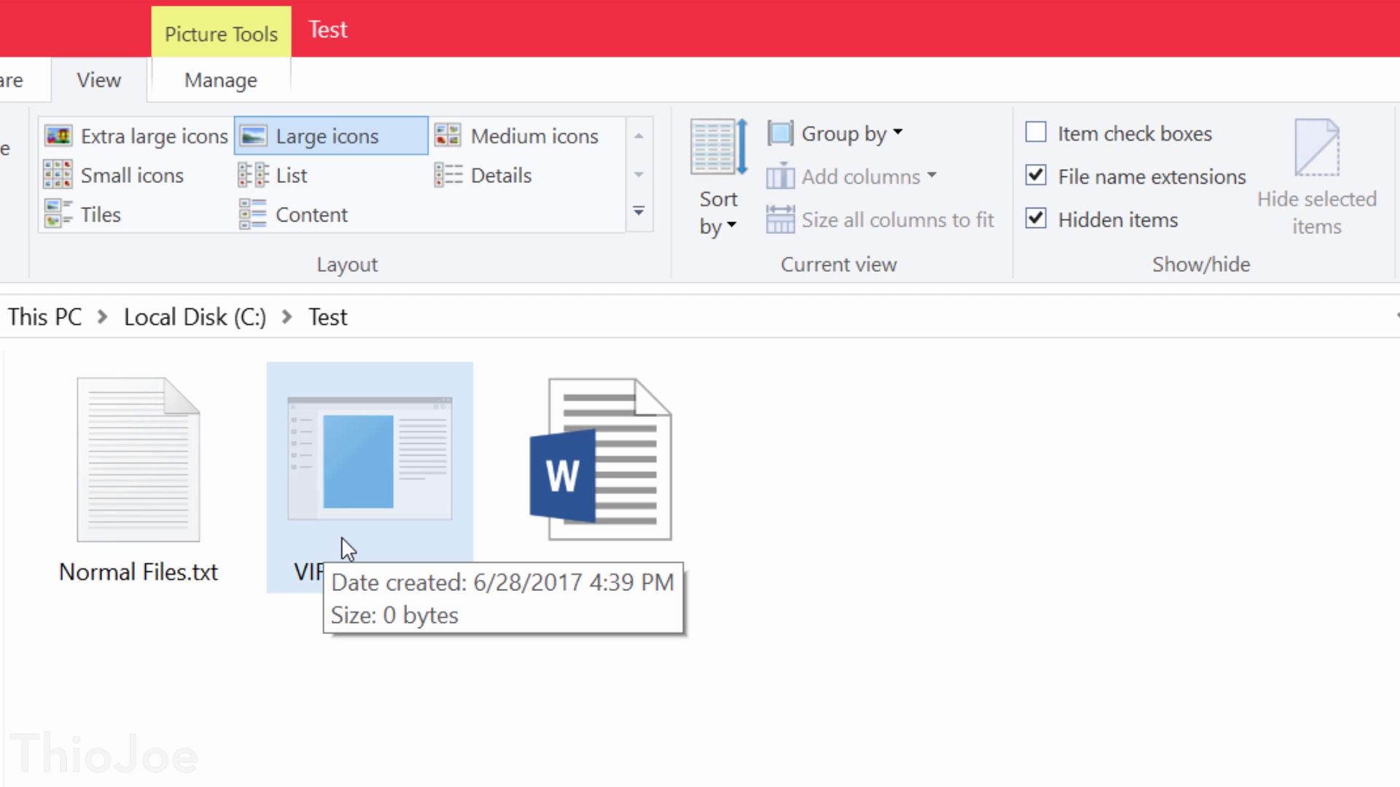